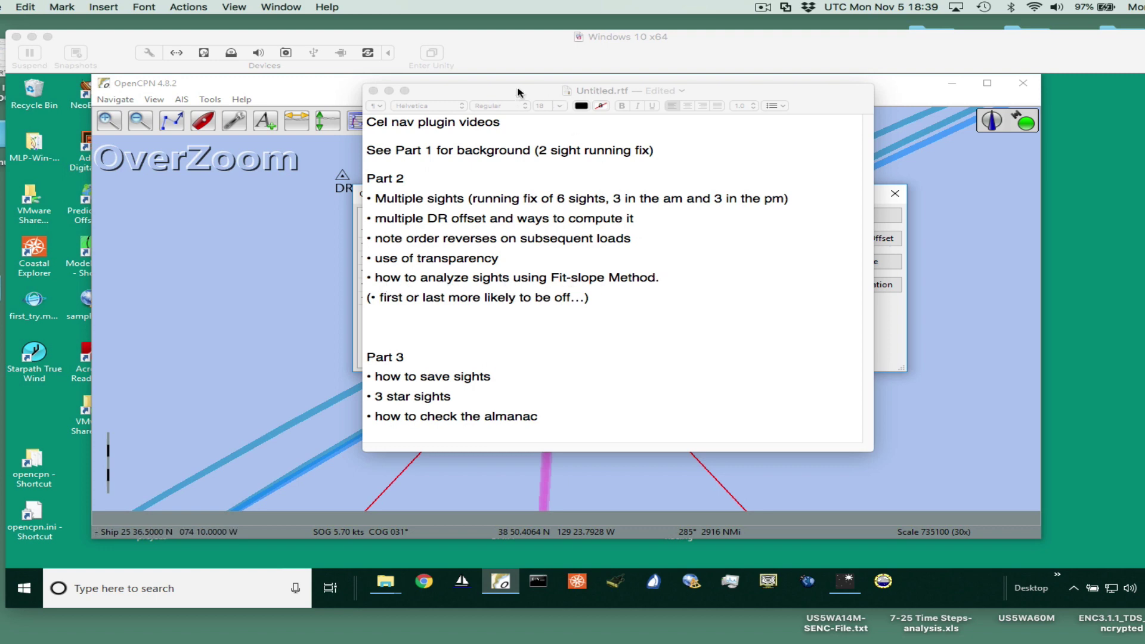
# Bring OpenCPN's Celestial Navigation Sights list in front of the TextEdit lesson notes
pyautogui.click(981, 201)
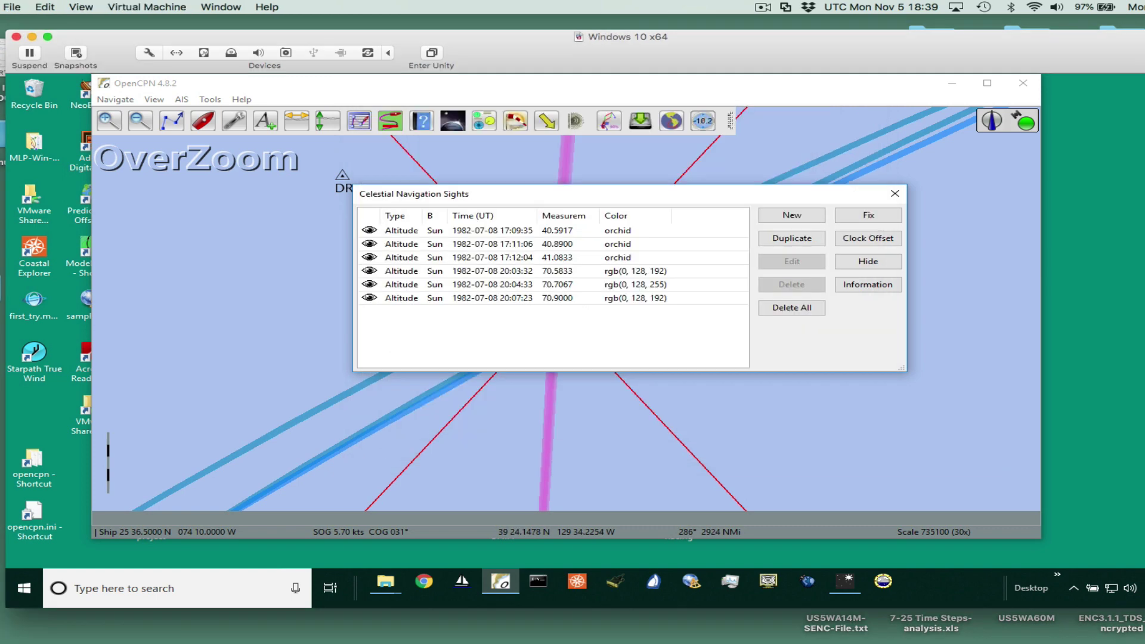
# Close the prob 4 plot diagram and move the Prob 4 sights table to the right edge
pyautogui.press('super+Tab')
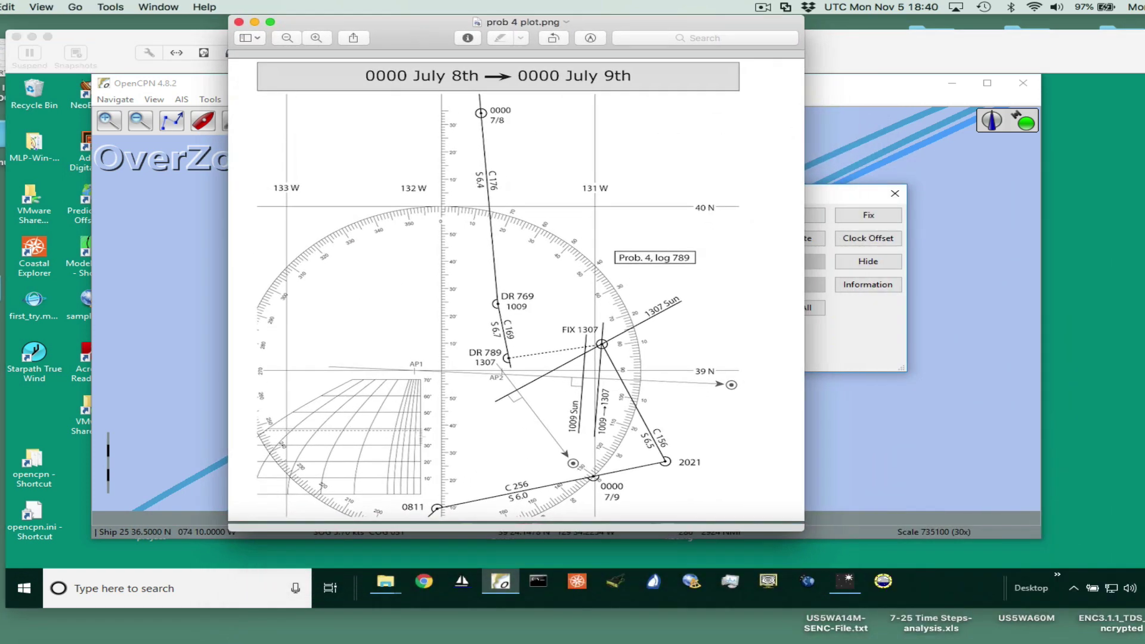
pyautogui.press('super+Tab')
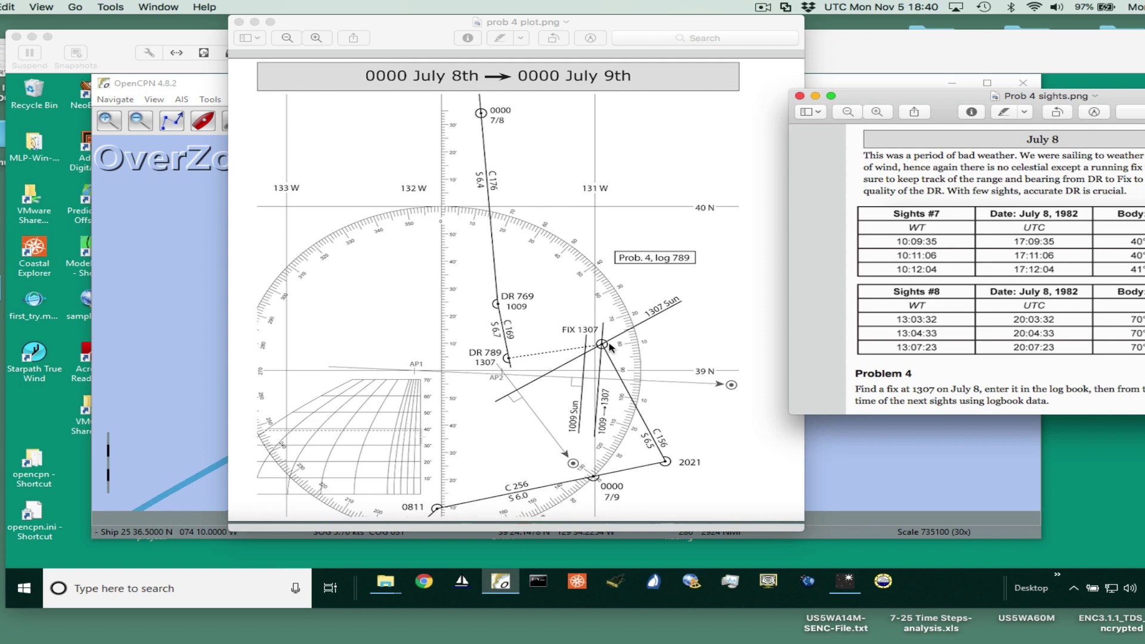
pyautogui.moveTo(864, 112); pyautogui.dragTo(654, 114)
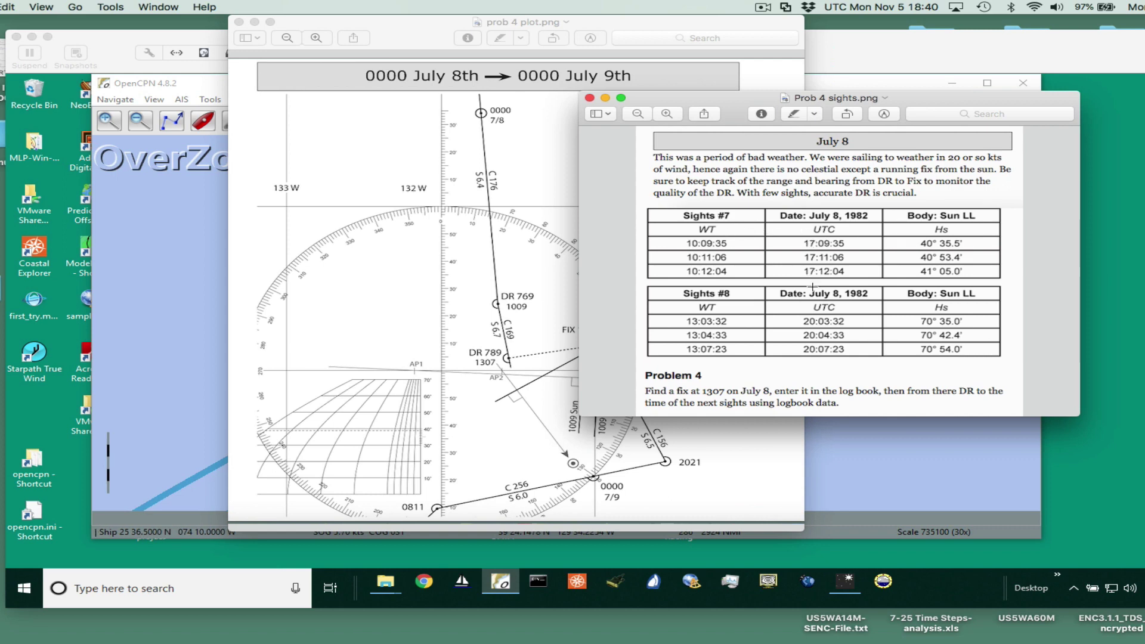
pyautogui.moveTo(419, 39); pyautogui.dragTo(526, 49)
pyautogui.click(346, 32)
pyautogui.moveTo(706, 96); pyautogui.dragTo(1097, 265)
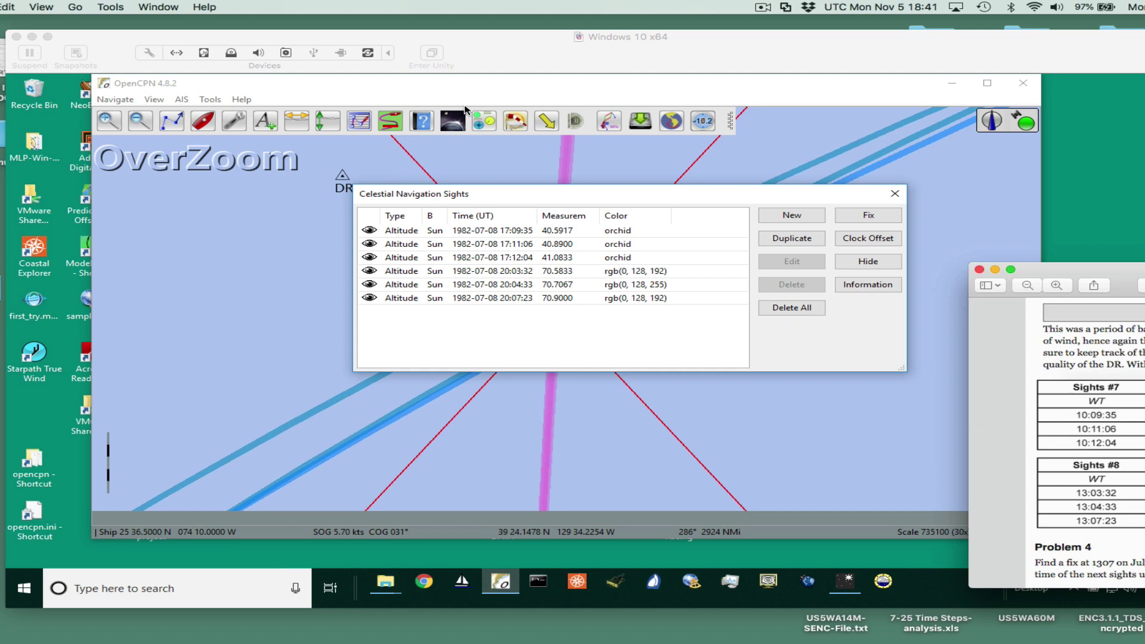
# Move the sights list up-left and the July 8 sights table further right
pyautogui.moveTo(518, 190); pyautogui.dragTo(498, 170)
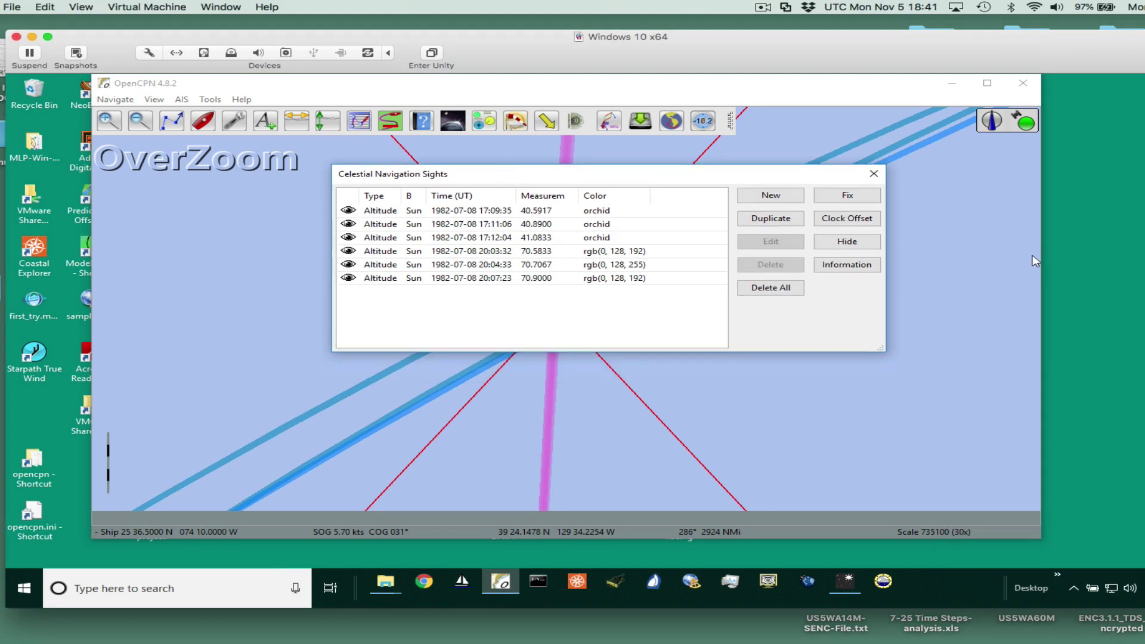
pyautogui.press('super+Tab')
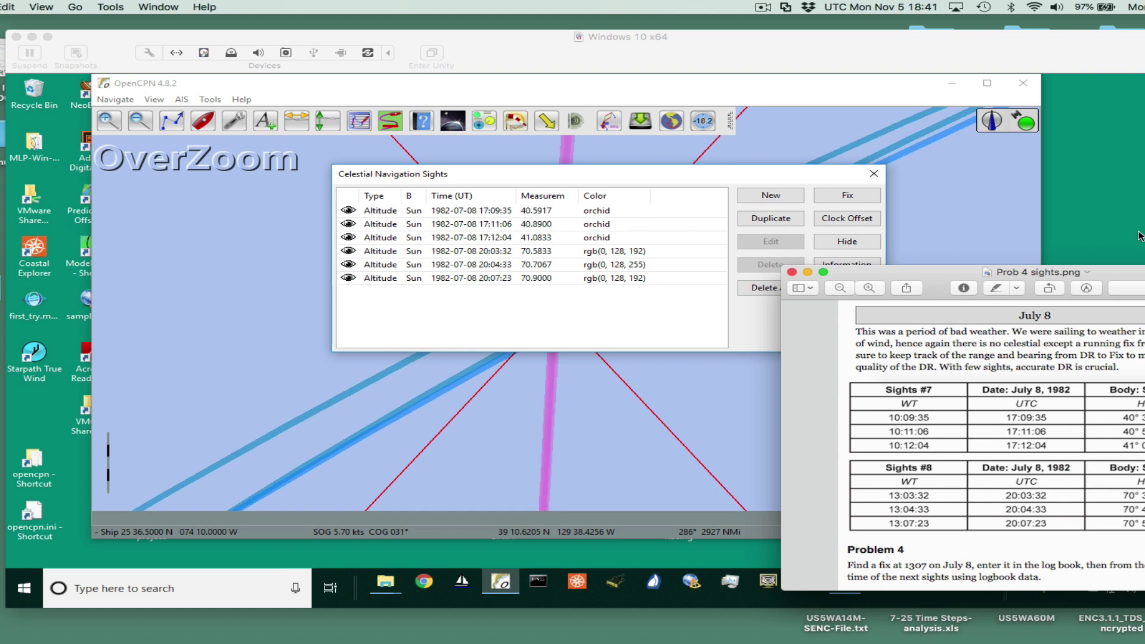
pyautogui.moveTo(911, 271); pyautogui.dragTo(1039, 213)
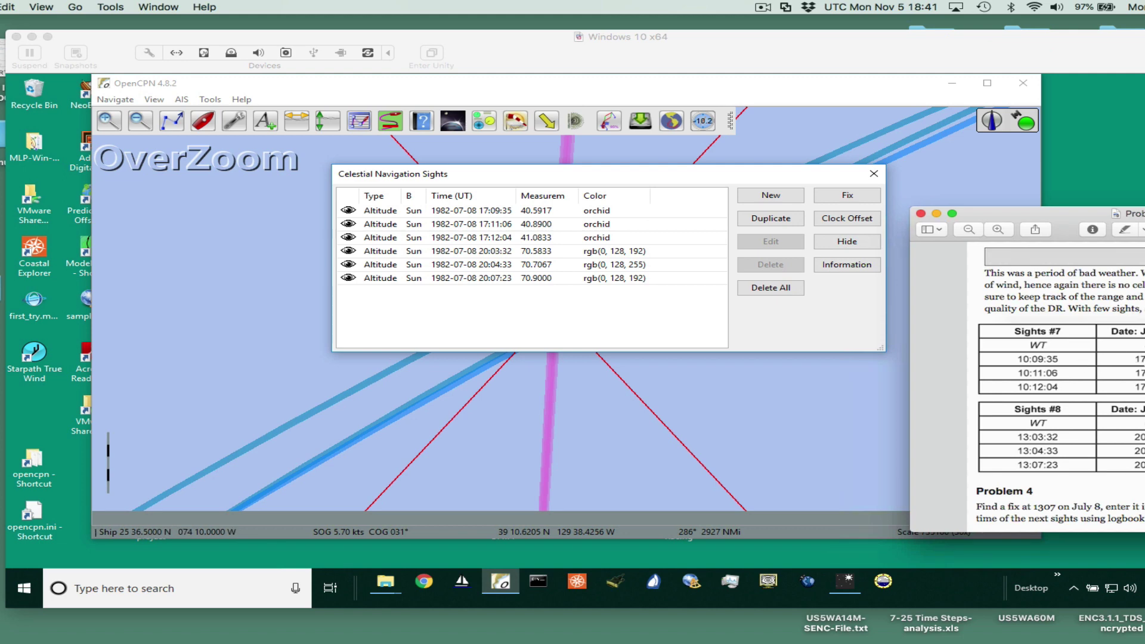
pyautogui.click(952, 213)
pyautogui.moveTo(614, 176); pyautogui.dragTo(480, 142)
pyautogui.moveTo(1144, 68); pyautogui.dragTo(1115, 221)
# Reposition the VMware window, move the sights table up-left, and select the 17:09:35 sight
pyautogui.click(1122, 165)
pyautogui.moveTo(638, 212); pyautogui.dragTo(620, 39)
pyautogui.click(1009, 161)
pyautogui.moveTo(1009, 162)
pyautogui.mouseDown()
pyautogui.moveTo(947, 131)
pyautogui.moveTo(809, 116)
pyautogui.mouseUp()
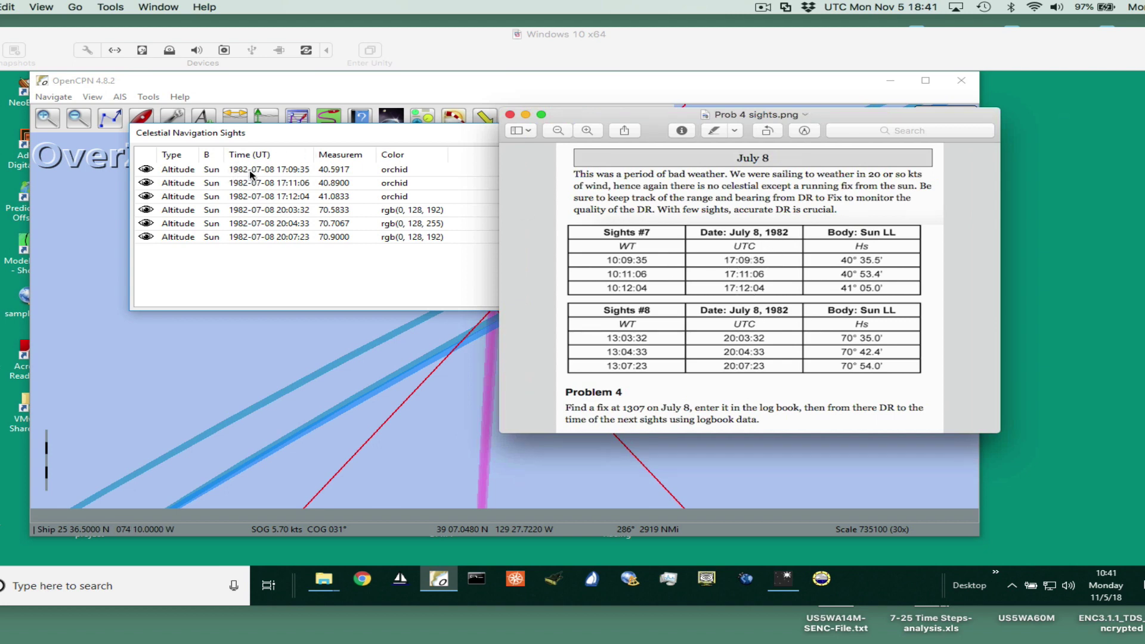
pyautogui.click(293, 173)
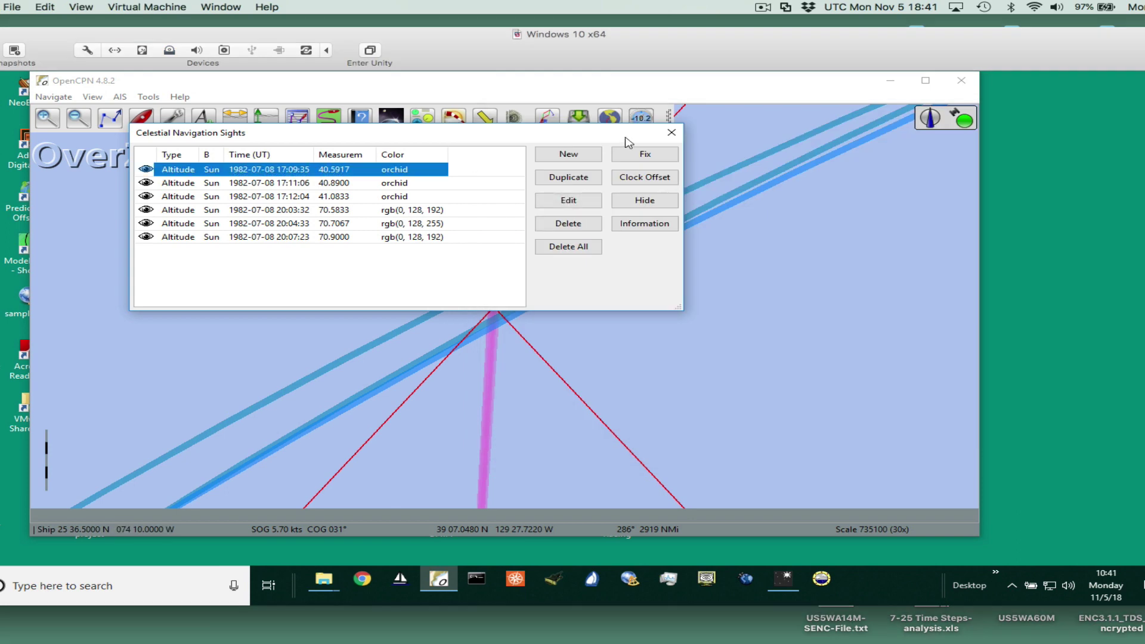
# Open the 17:09:35 sight's properties and place them up-left beside the sights table
pyautogui.doubleClick(241, 172)
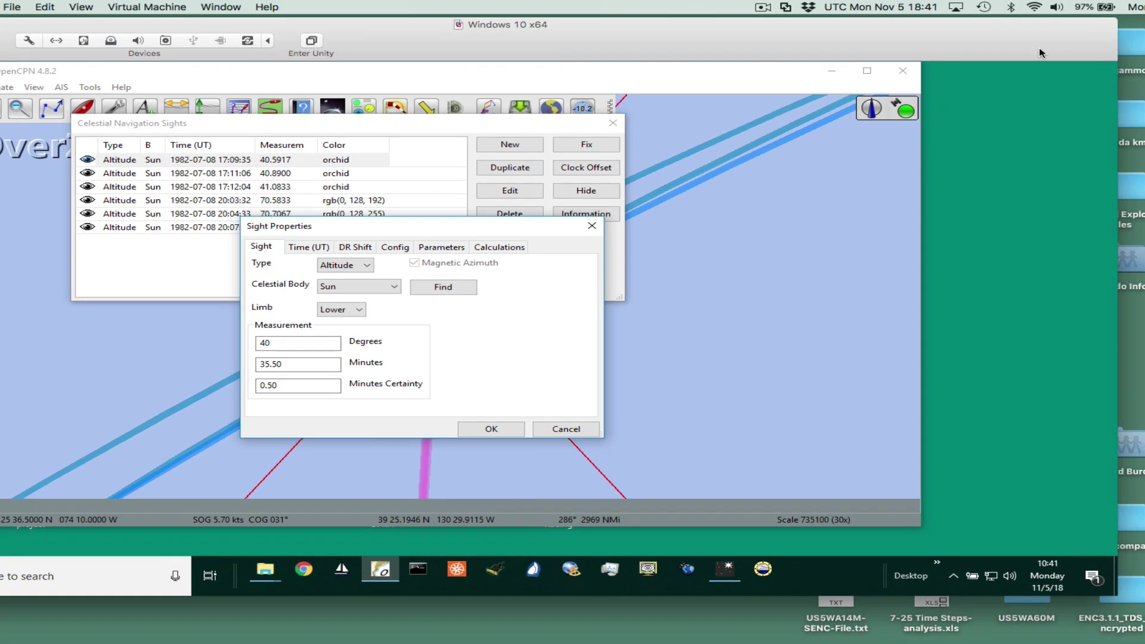
pyautogui.moveTo(1083, 34)
pyautogui.mouseDown()
pyautogui.moveTo(1031, 108)
pyautogui.moveTo(948, 160)
pyautogui.moveTo(1045, 23)
pyautogui.mouseUp()
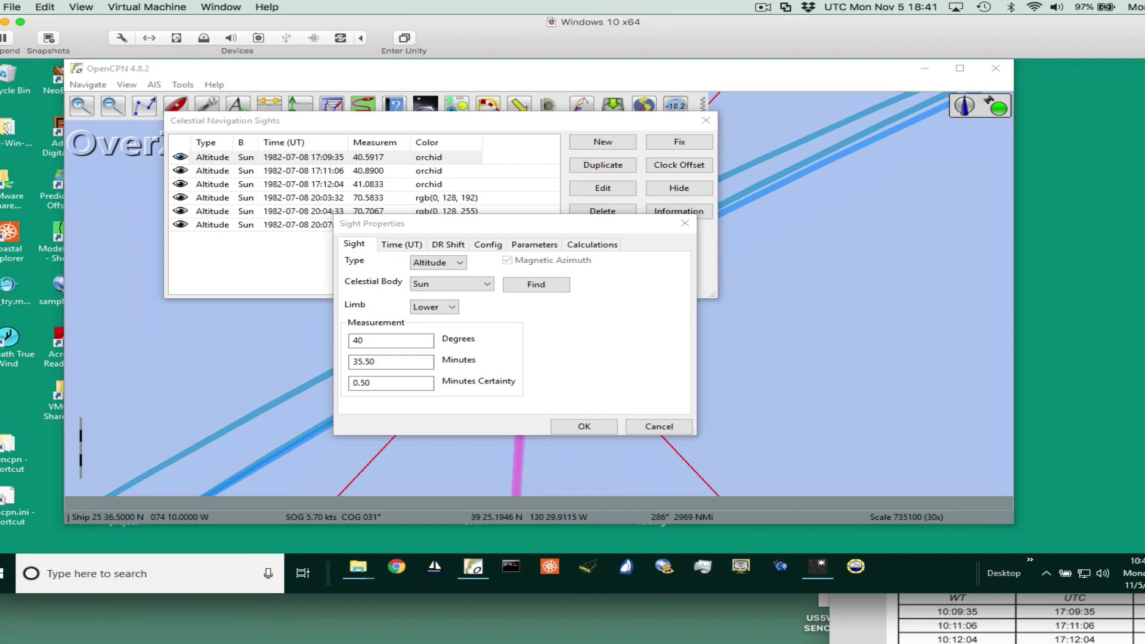
pyautogui.click(985, 618)
pyautogui.moveTo(1144, 474)
pyautogui.mouseDown()
pyautogui.moveTo(991, 135)
pyautogui.moveTo(1107, 135)
pyautogui.mouseUp()
pyautogui.click(435, 133)
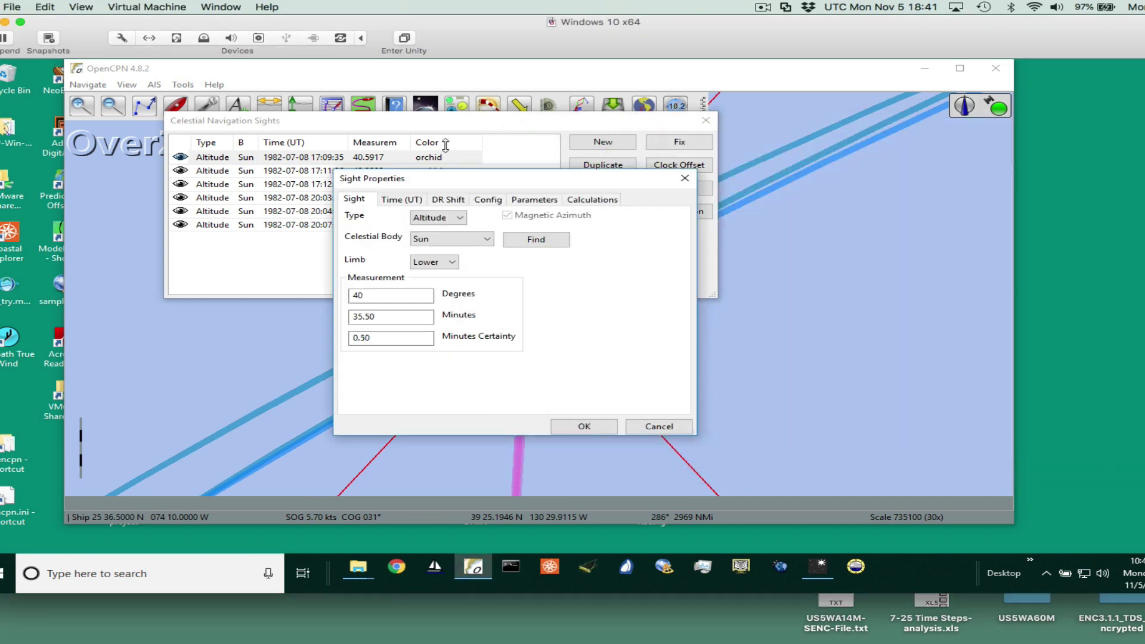
pyautogui.moveTo(434, 155); pyautogui.dragTo(259, 100)
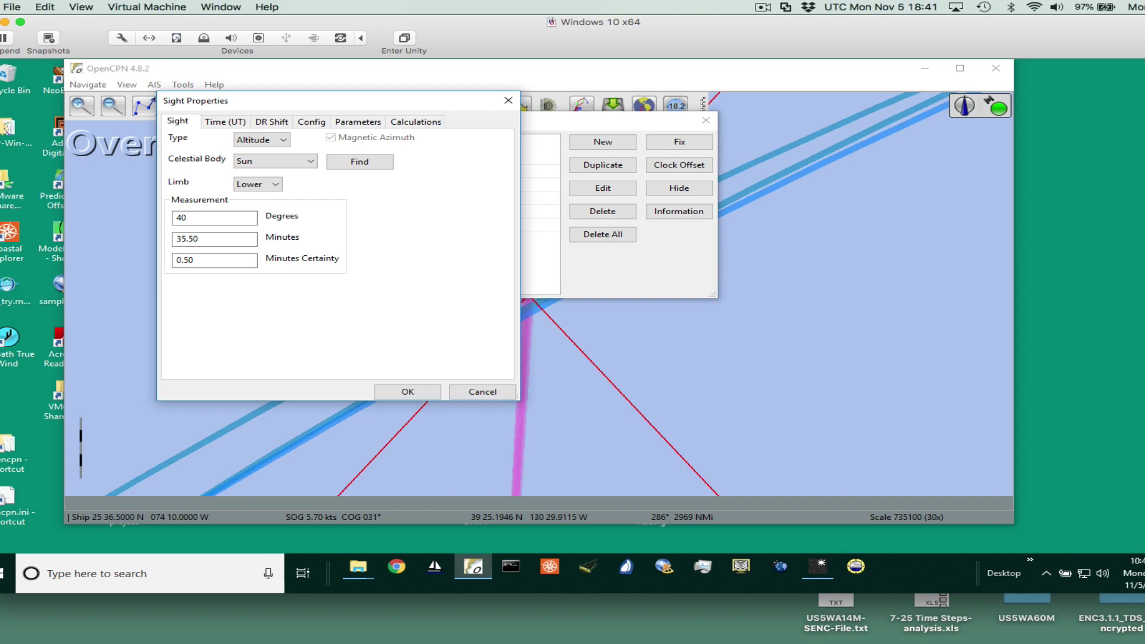
# Centre the sights table and show the sight's Time (UT): July 8, 1982, 17:09:35
pyautogui.click(1066, 300)
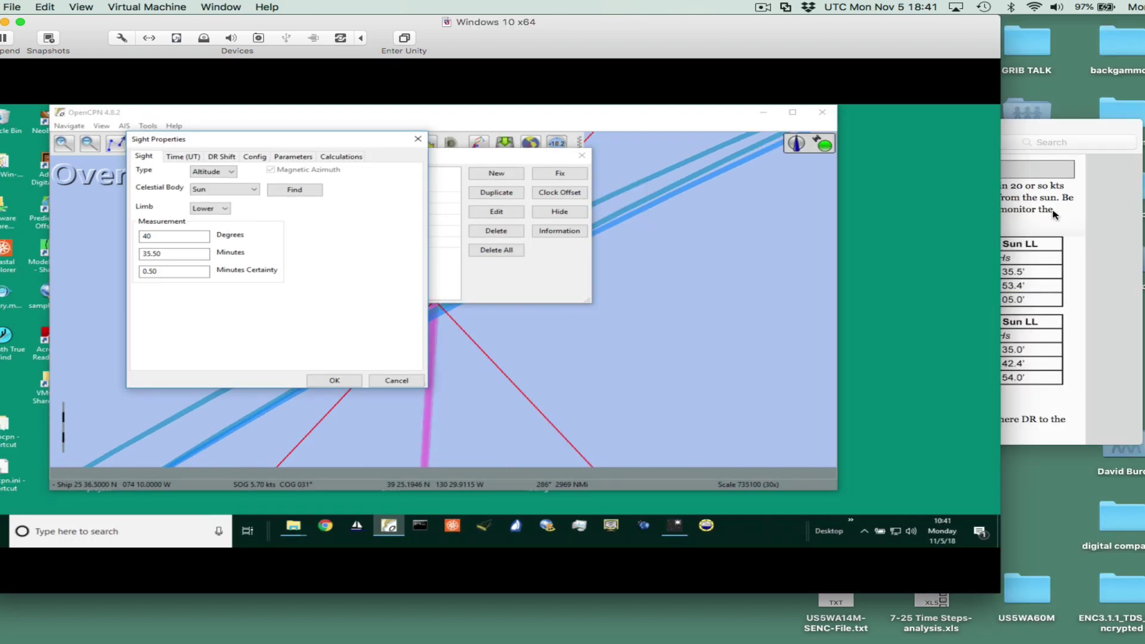
pyautogui.click(1074, 144)
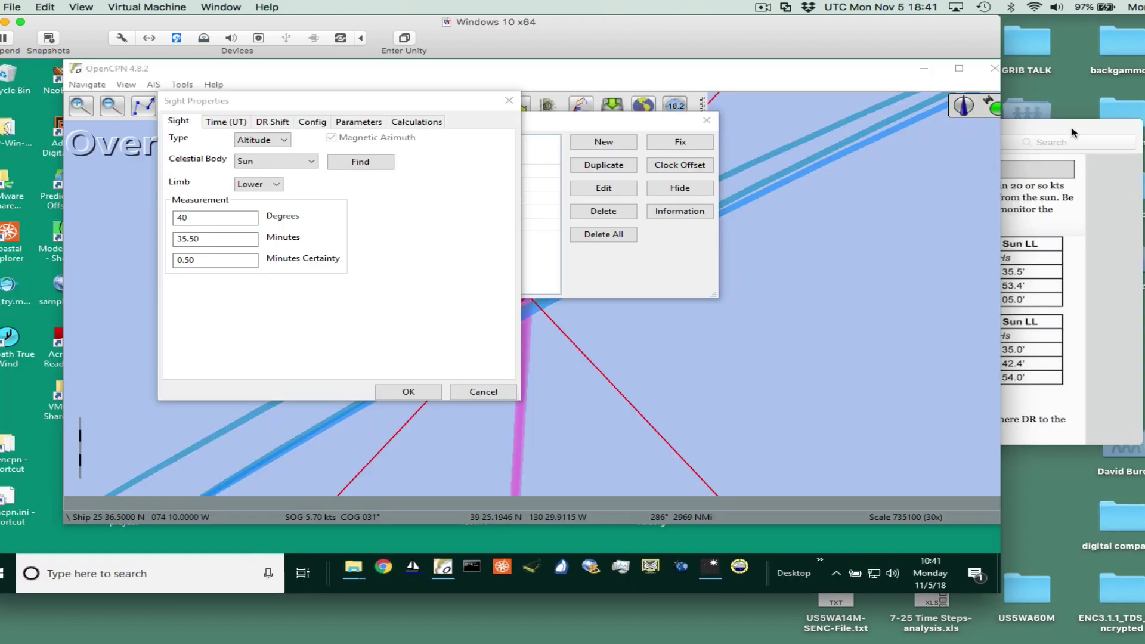
pyautogui.moveTo(1084, 112); pyautogui.dragTo(922, 107)
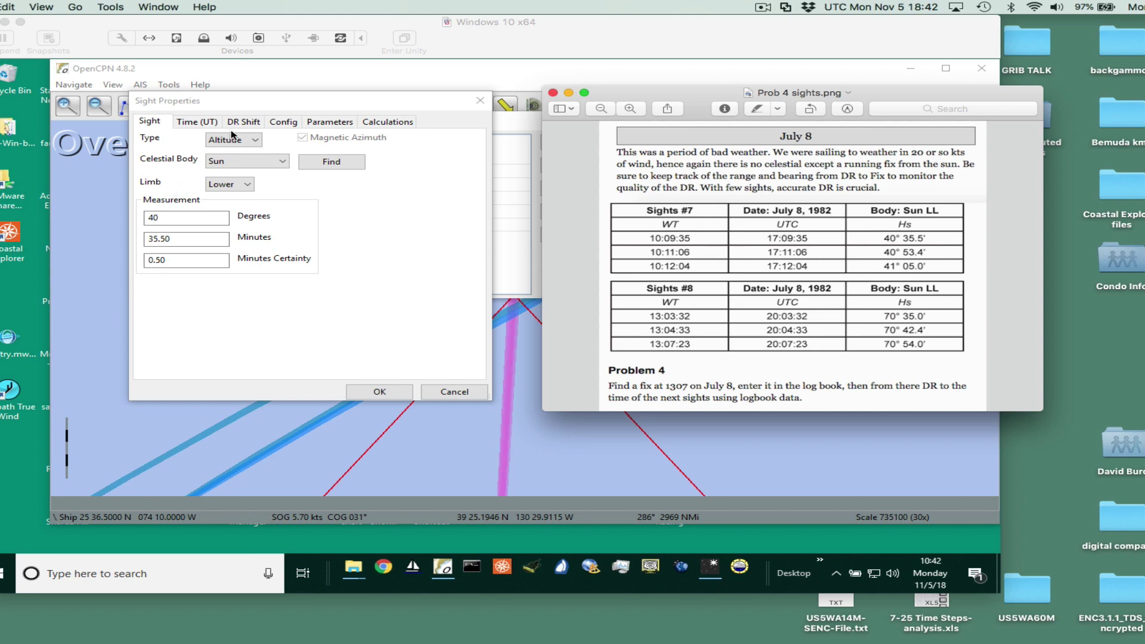
pyautogui.click(194, 124)
pyautogui.click(195, 123)
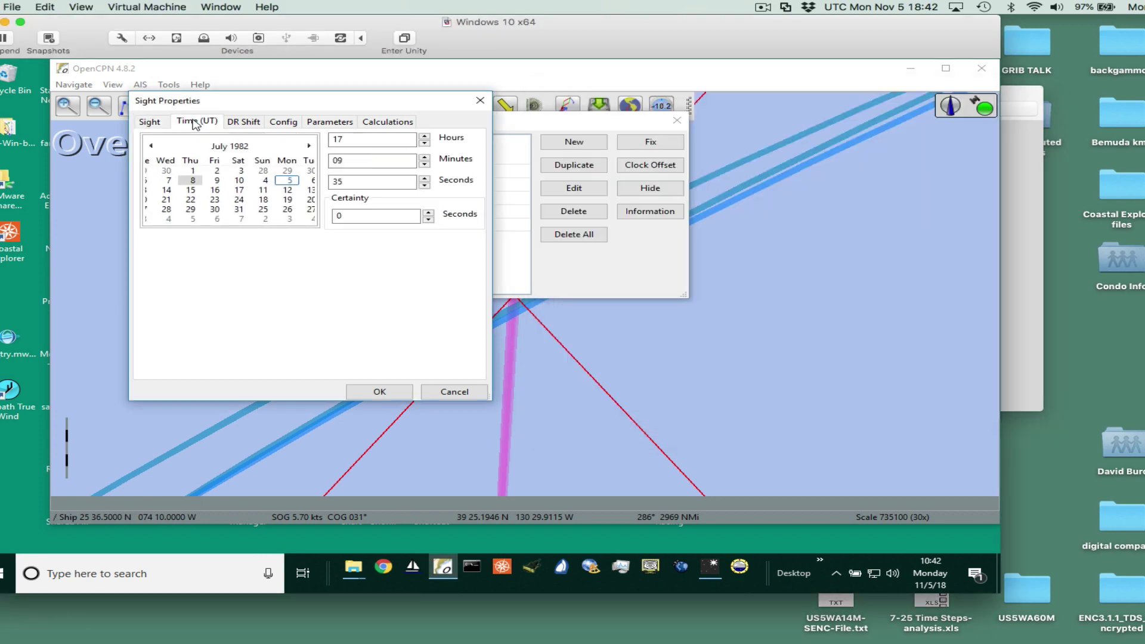
pyautogui.click(1035, 199)
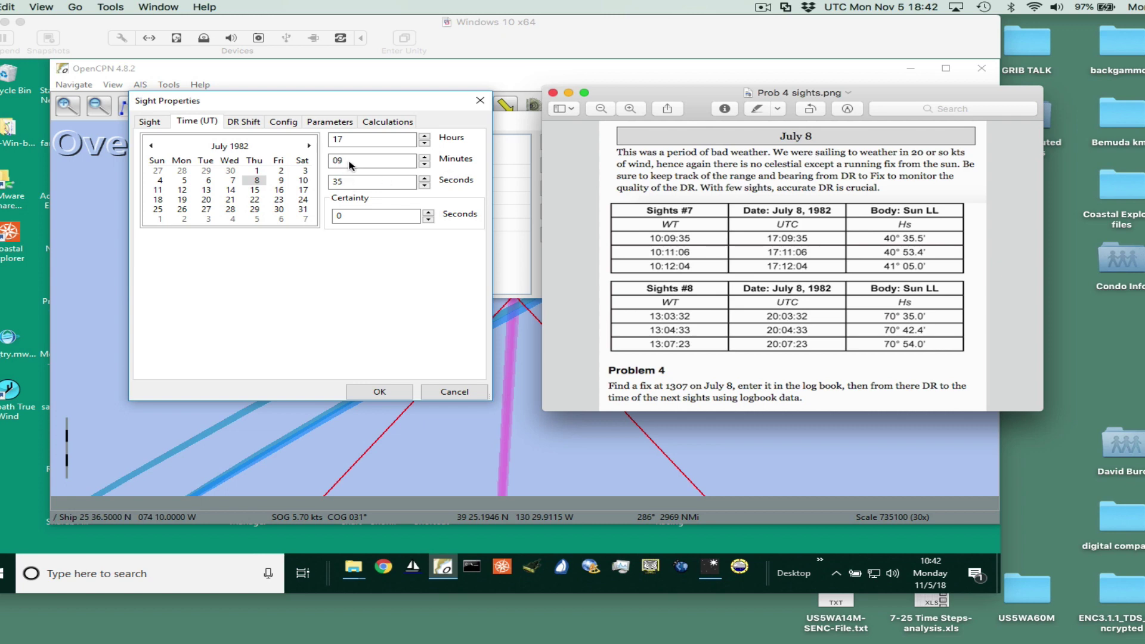
pyautogui.click(482, 102)
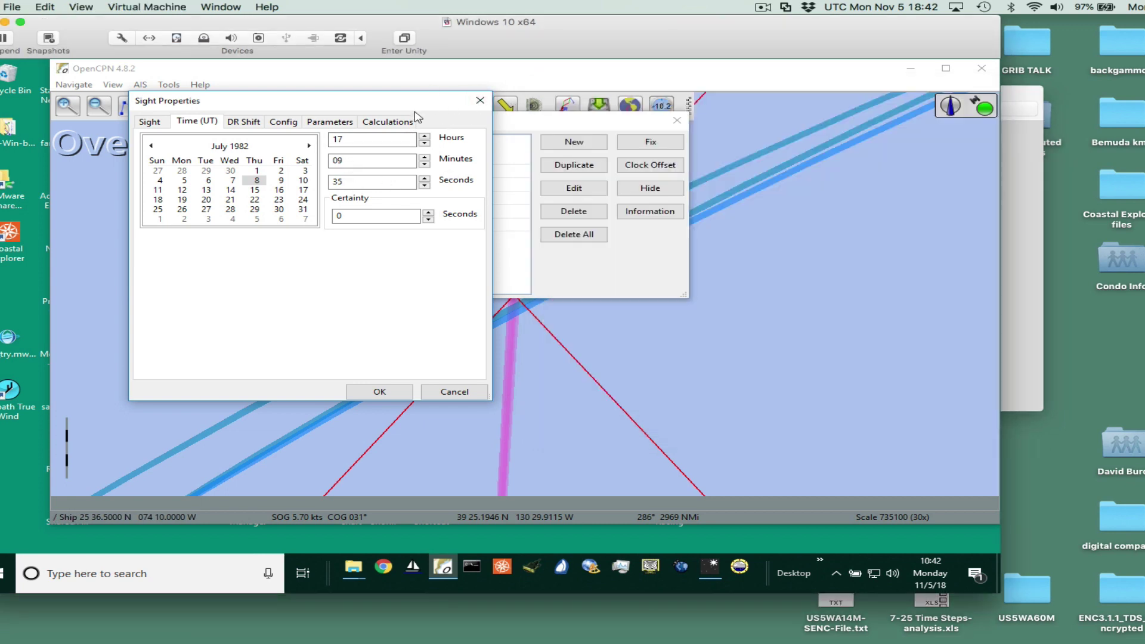
# Review the Parameters tab: eye height 2.7 m, 10 °C, 1010 mb, index error 0
pyautogui.click(320, 123)
pyautogui.click(238, 141)
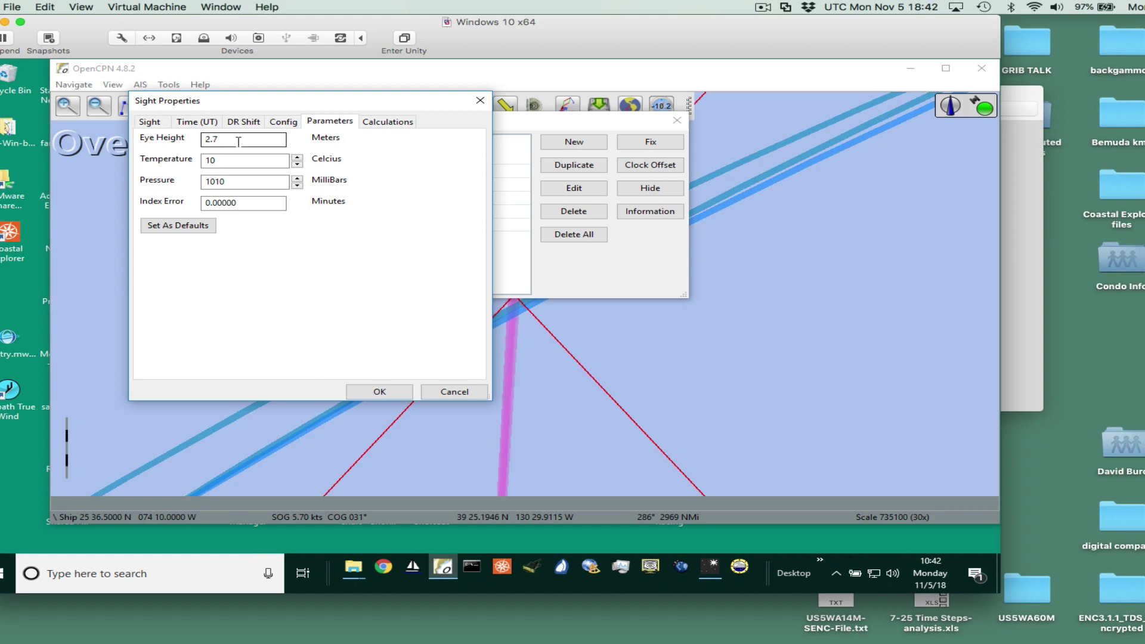
pyautogui.click(175, 227)
pyautogui.click(281, 144)
pyautogui.click(229, 159)
pyautogui.click(231, 181)
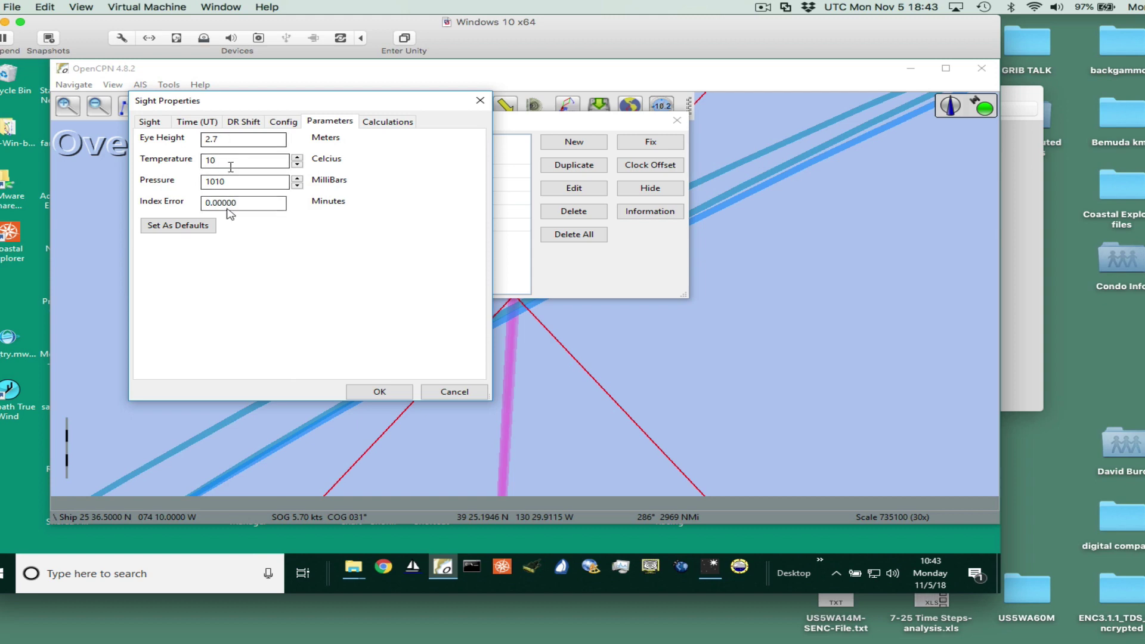
pyautogui.moveTo(264, 203); pyautogui.dragTo(139, 201)
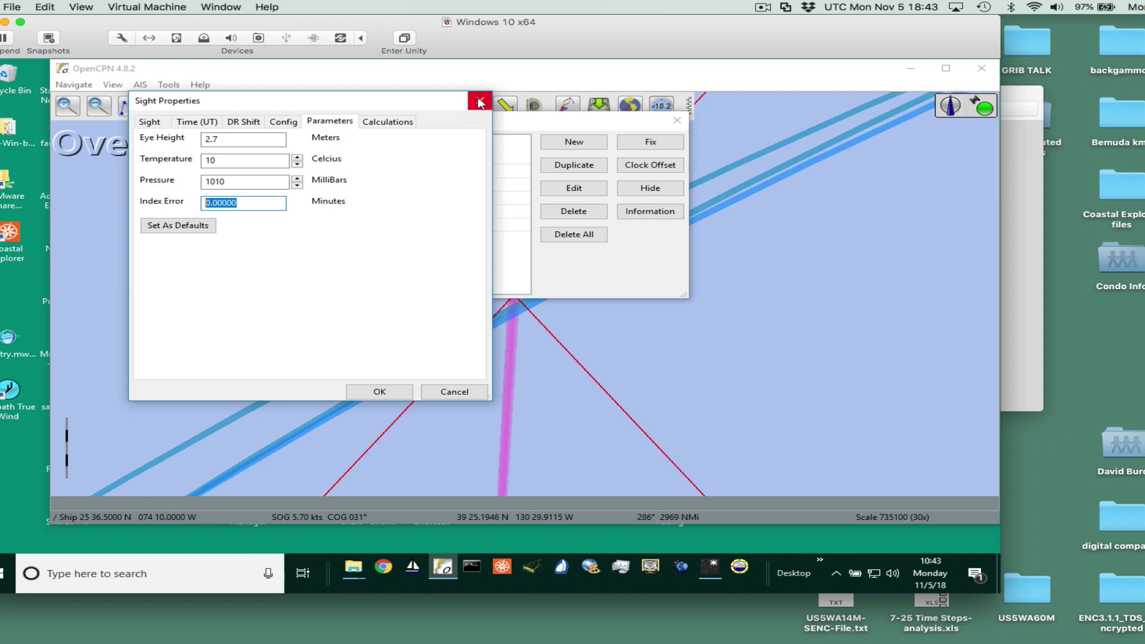
pyautogui.moveTo(432, 106); pyautogui.dragTo(567, 178)
# Accept the sight properties past the certainty warning, then reopen the first sight
pyautogui.click(616, 183)
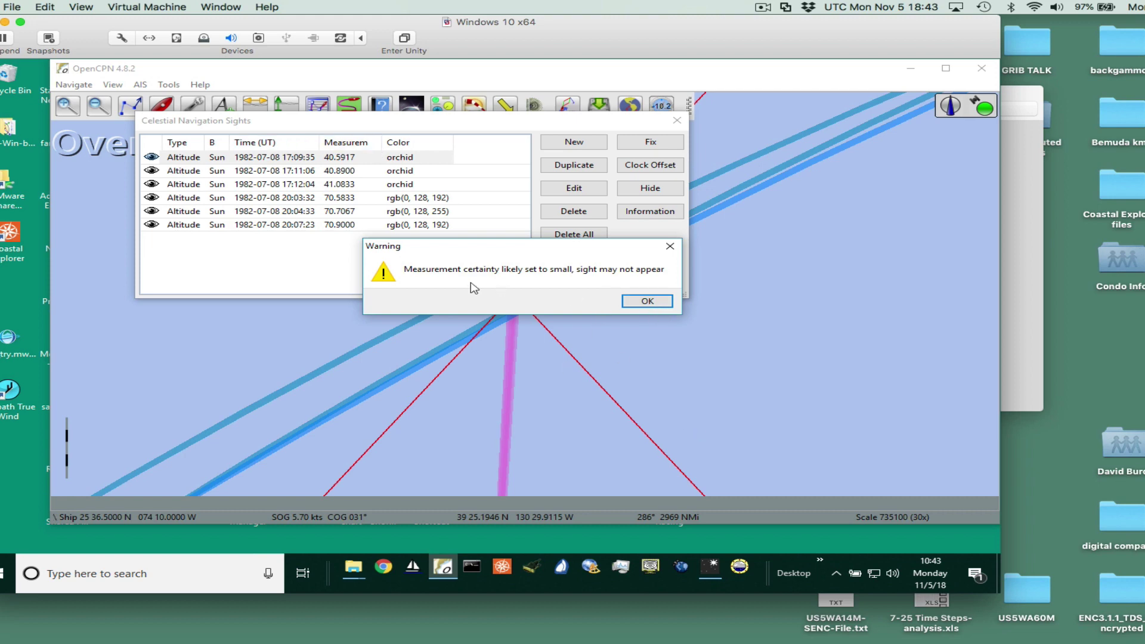
pyautogui.click(661, 301)
pyautogui.doubleClick(183, 158)
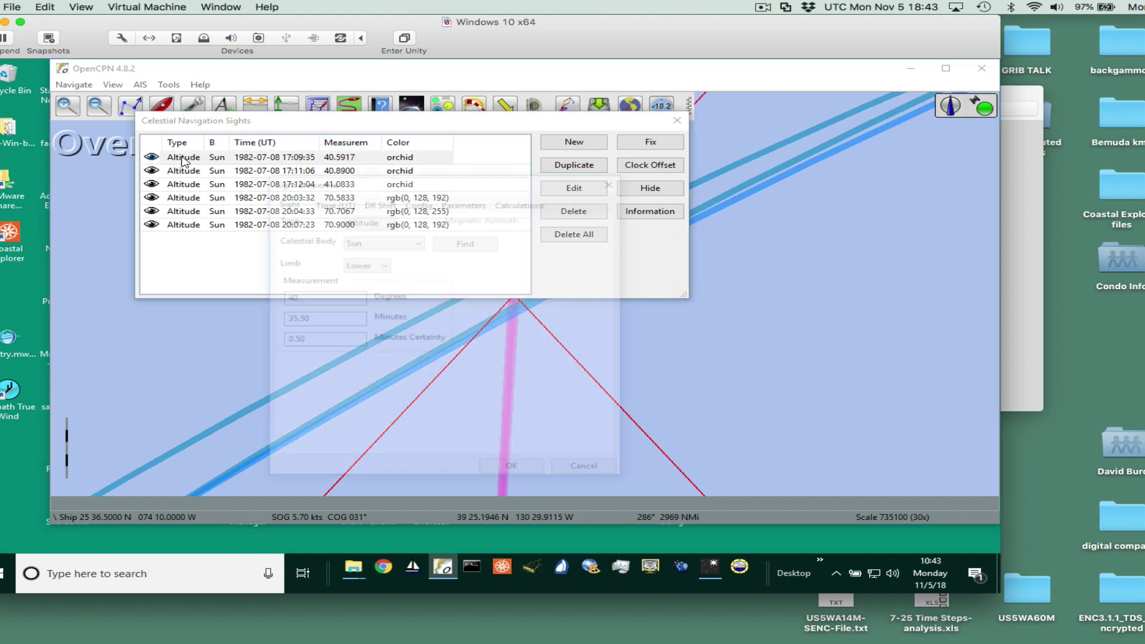
# Keep Minutes Certainty at 0.50, accept the sight, and dismiss the small-certainty warning
pyautogui.click(313, 338)
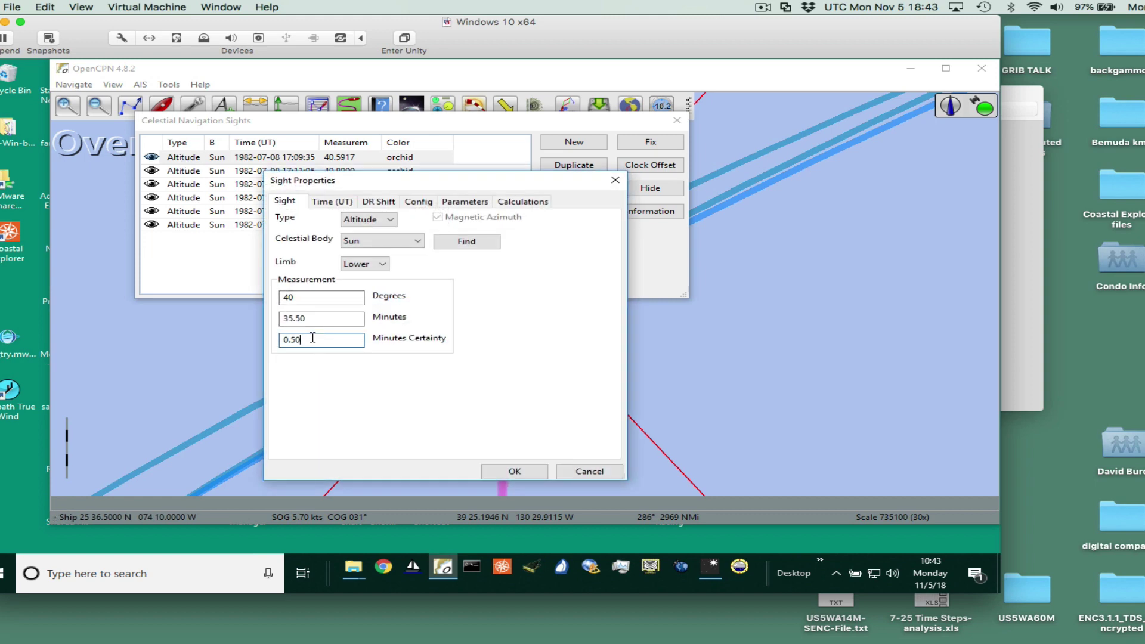
pyautogui.doubleClick(312, 338)
pyautogui.write('0.50')
pyautogui.doubleClick(301, 340)
pyautogui.click(311, 341)
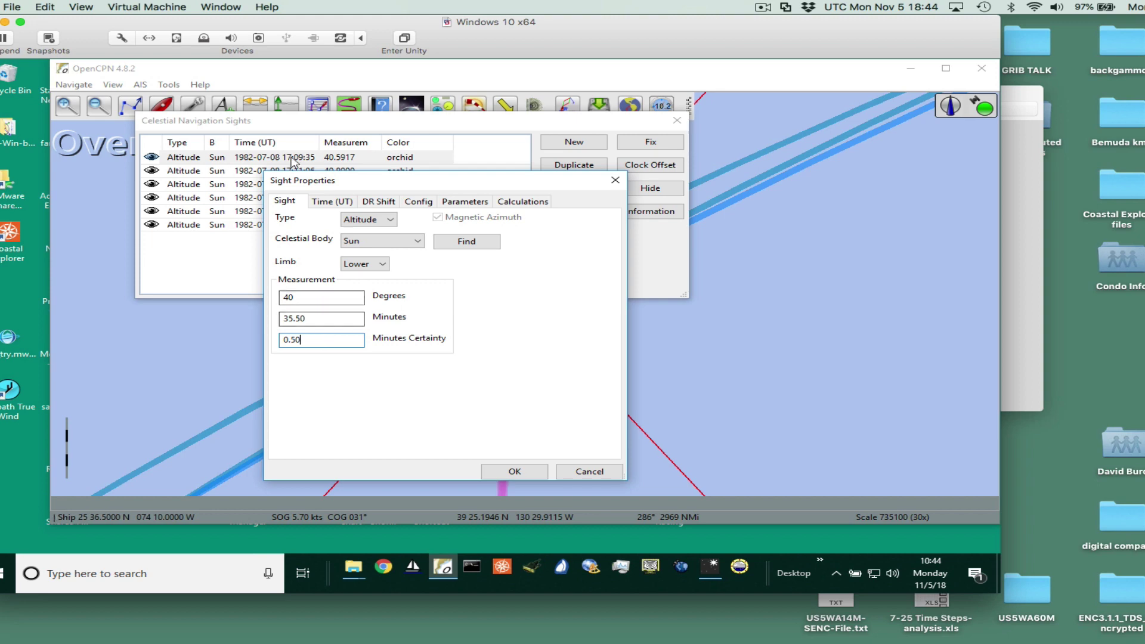
pyautogui.moveTo(405, 185)
pyautogui.mouseDown()
pyautogui.moveTo(432, 136)
pyautogui.moveTo(451, 131)
pyautogui.mouseUp()
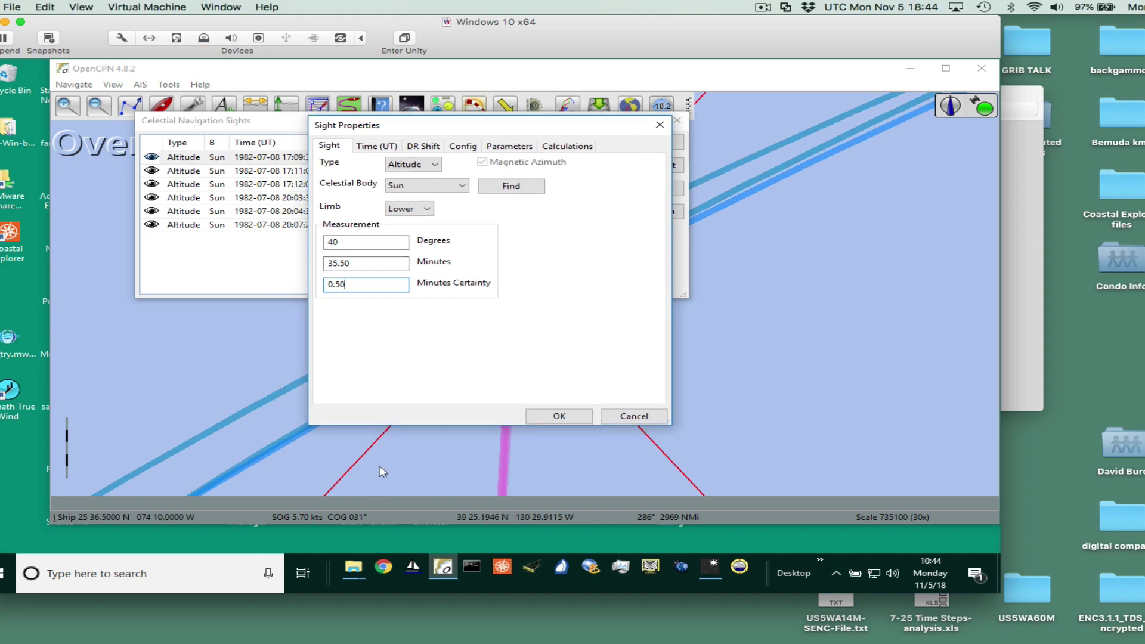
pyautogui.click(559, 417)
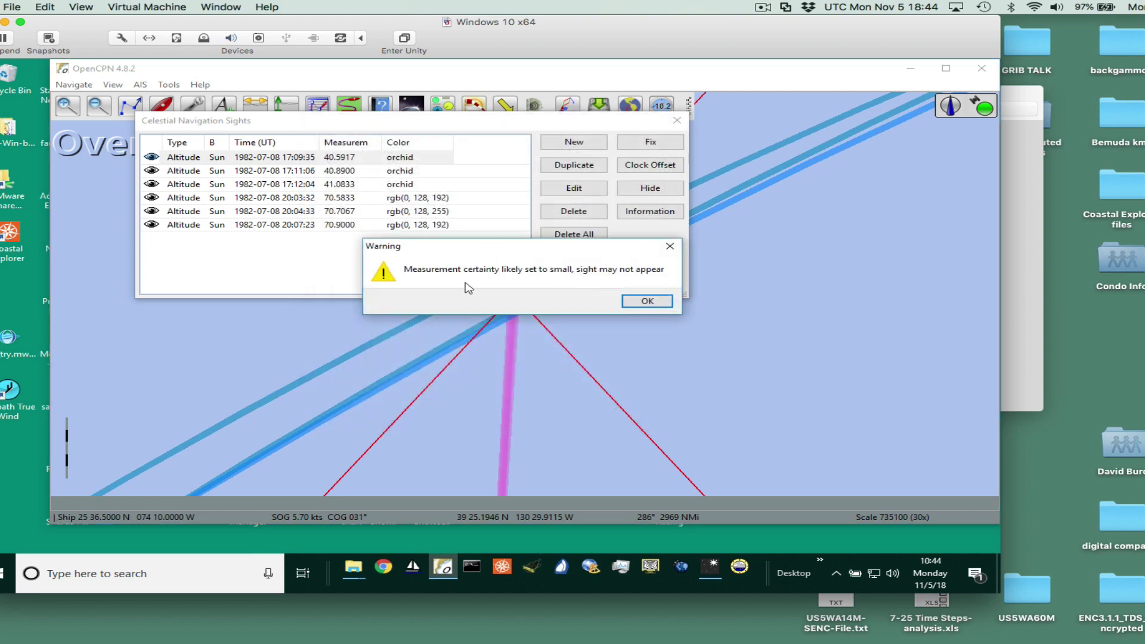
pyautogui.click(651, 302)
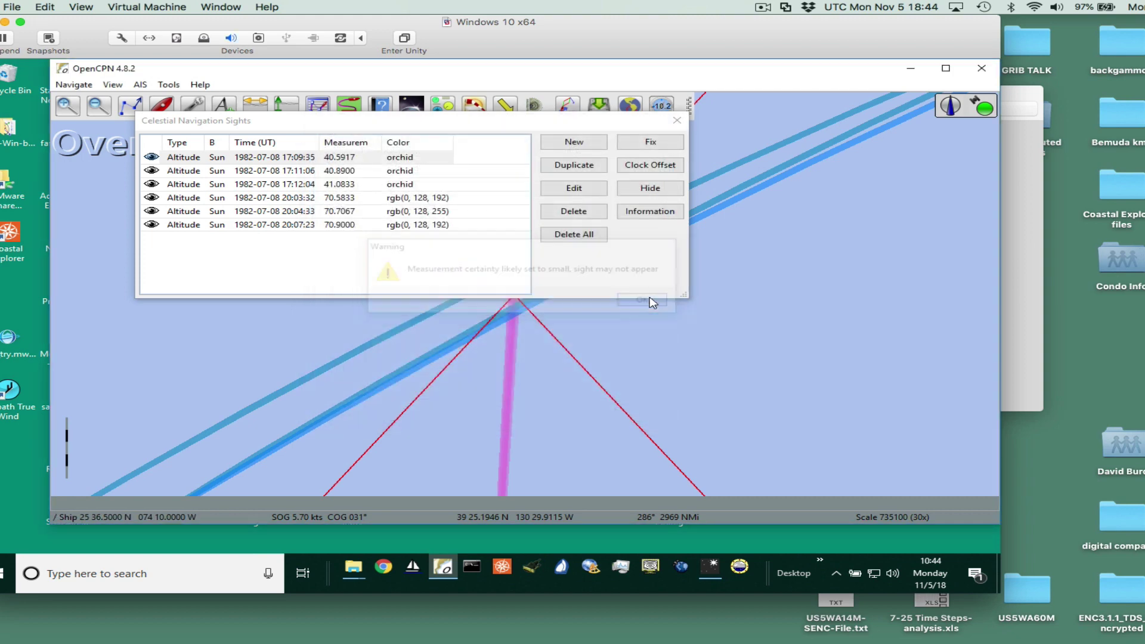
# Move the sights list off the chart and pan onto the position-line crossing
pyautogui.moveTo(469, 126)
pyautogui.mouseDown()
pyautogui.moveTo(653, 261)
pyautogui.moveTo(631, 211)
pyautogui.mouseUp()
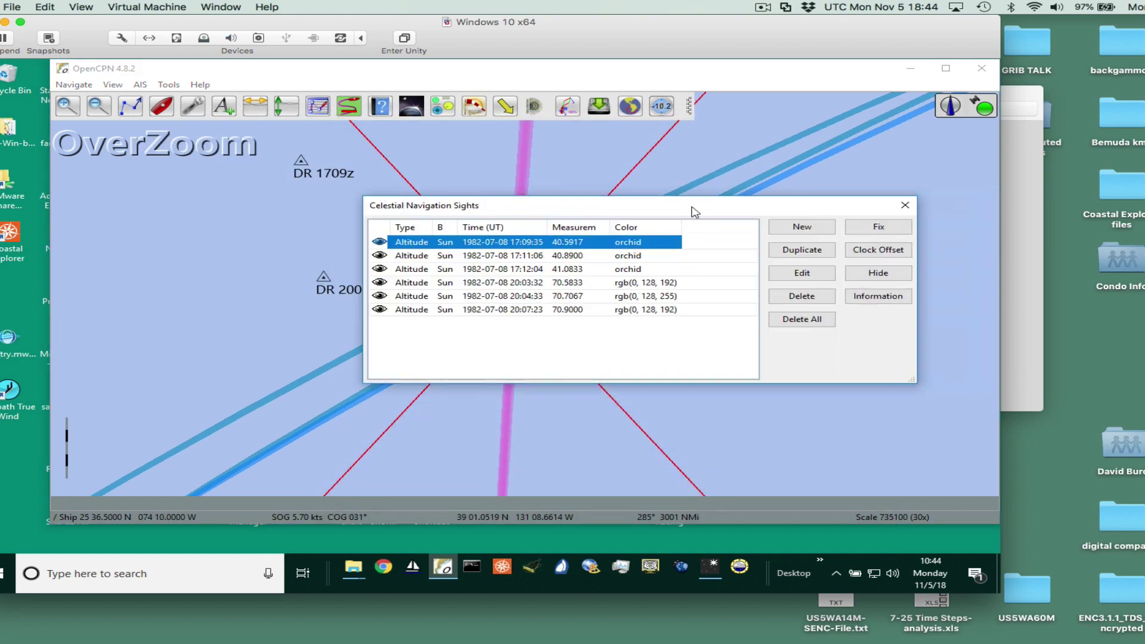
pyautogui.moveTo(631, 211); pyautogui.dragTo(732, 333)
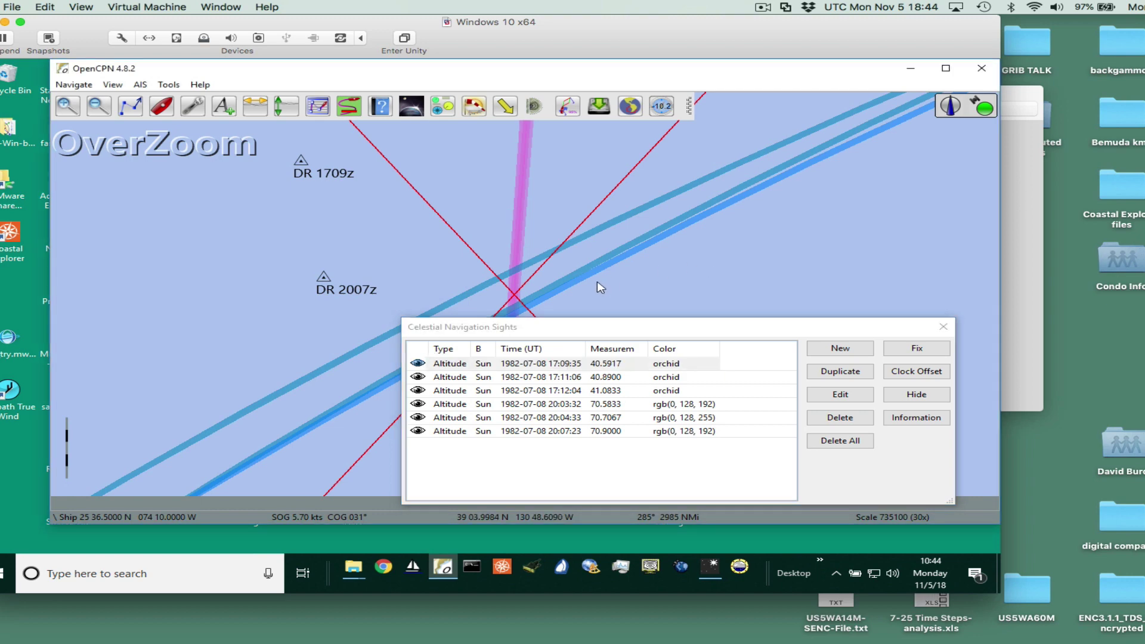
pyautogui.click(601, 286)
pyautogui.moveTo(401, 281); pyautogui.dragTo(453, 215)
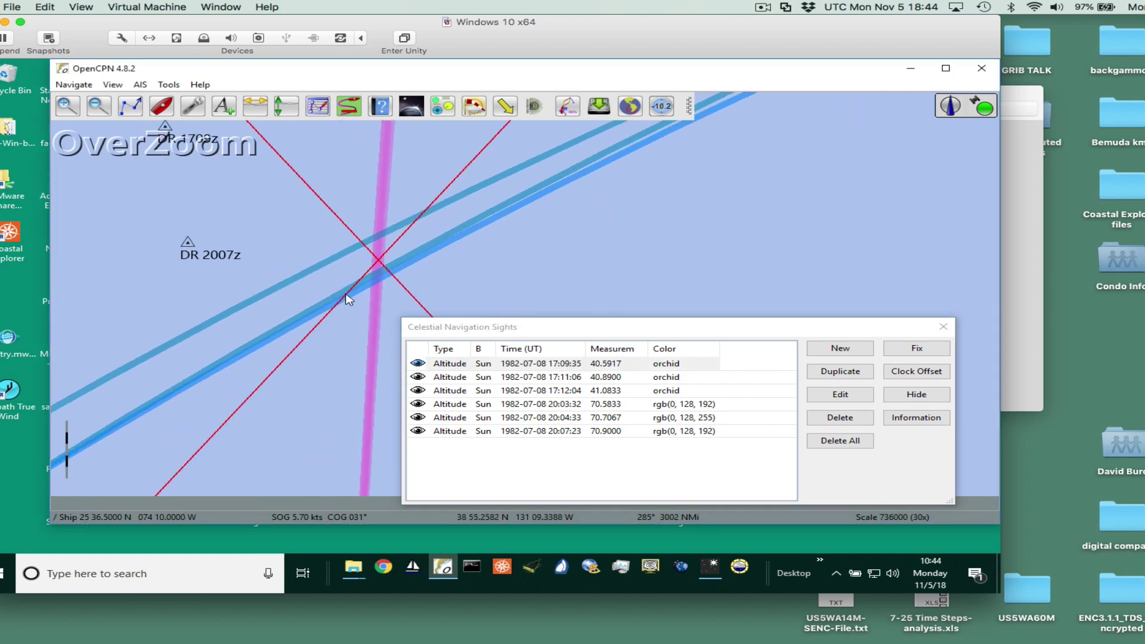
pyautogui.scroll(-1, 348, 300)
pyautogui.scroll(2, 522, 269)
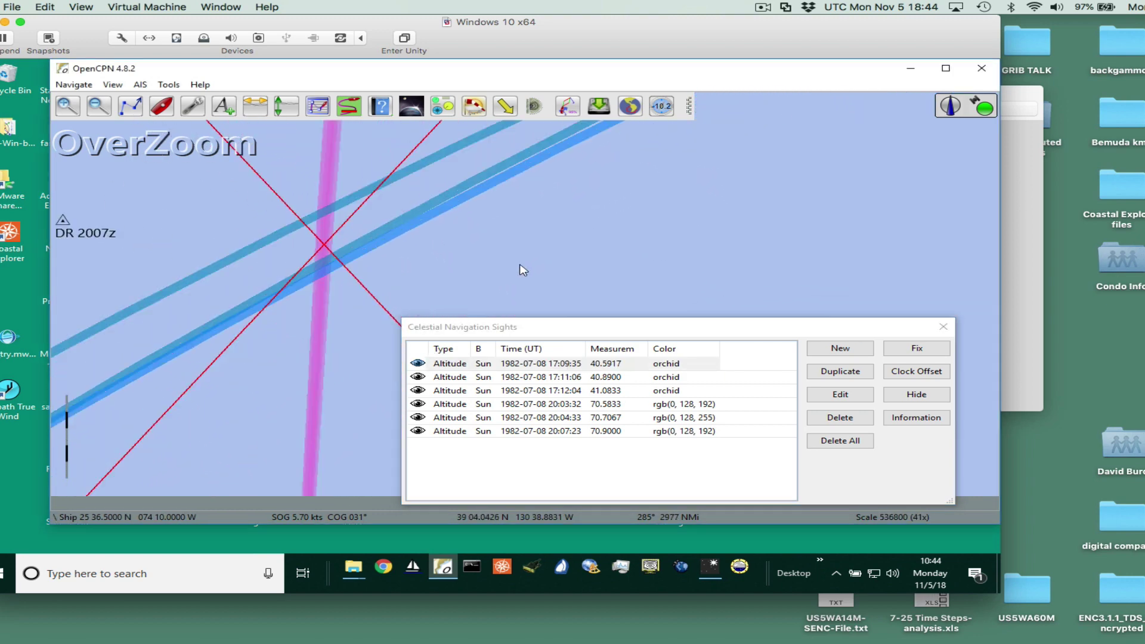
pyautogui.moveTo(460, 257); pyautogui.dragTo(613, 227)
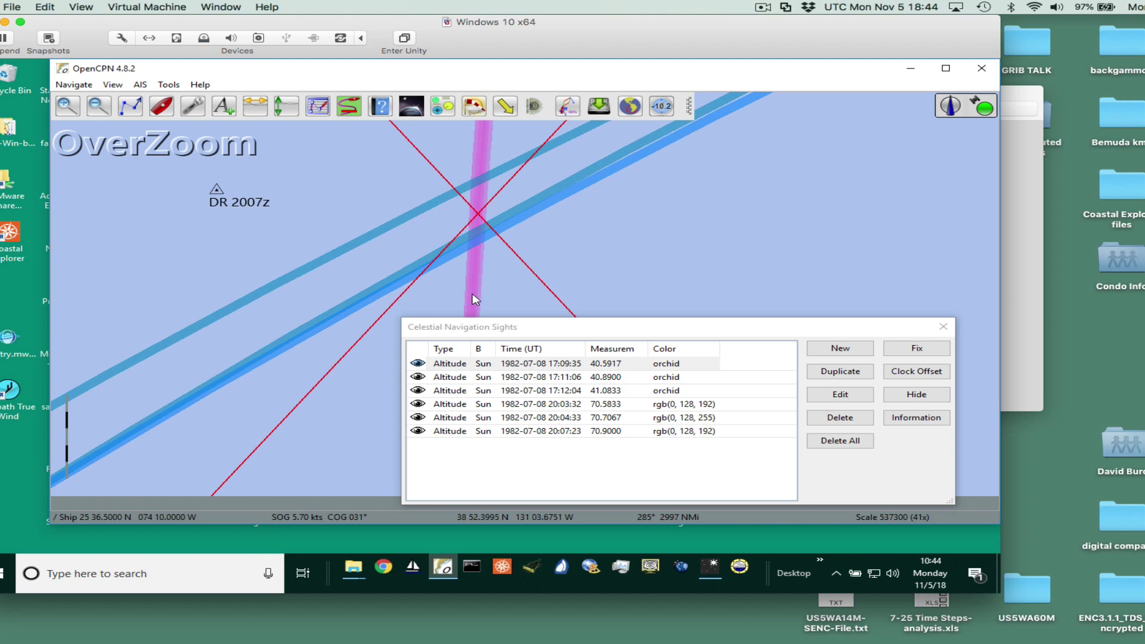
pyautogui.scroll(3, 476, 298)
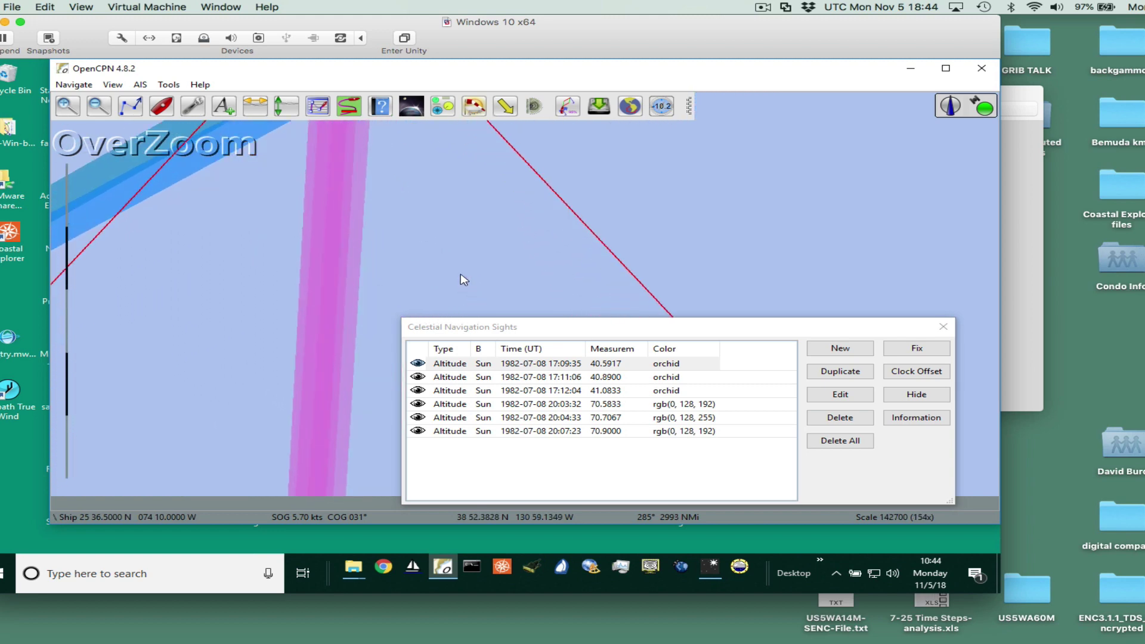
pyautogui.press('Left')
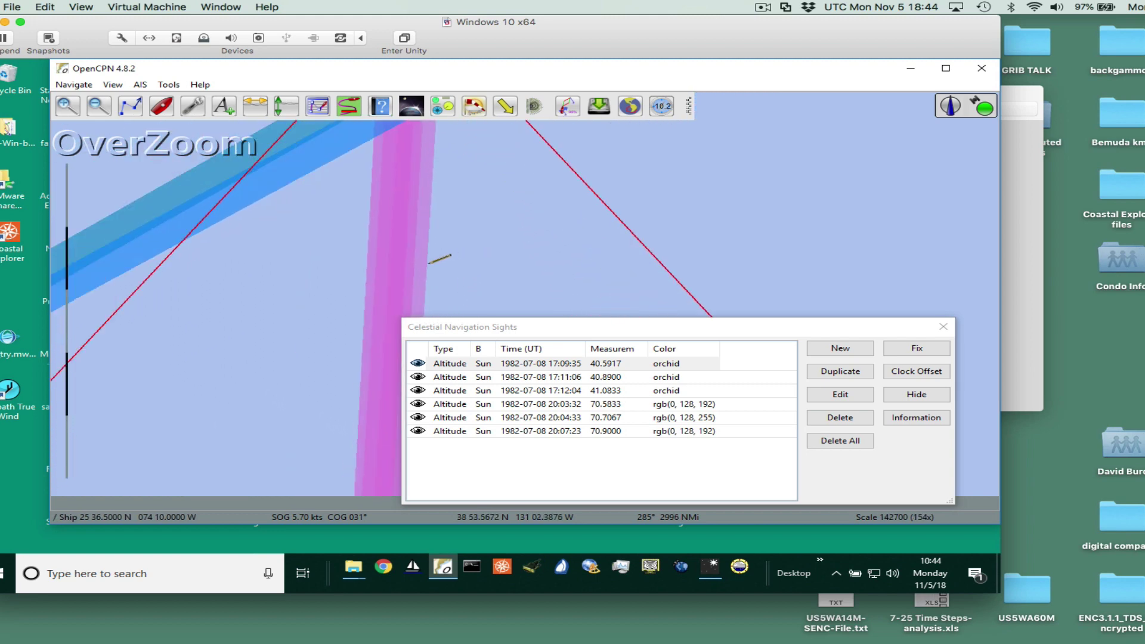
# Measure a short leg near the crossing, cancel it, and move the sights list lower
pyautogui.click(427, 264)
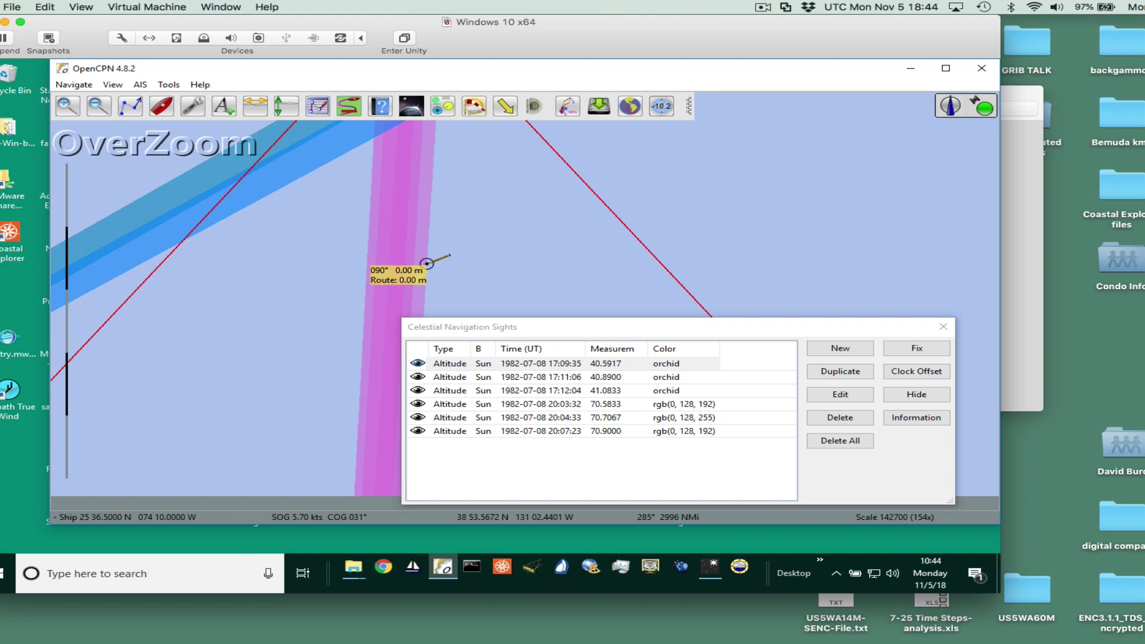
pyautogui.click(365, 262)
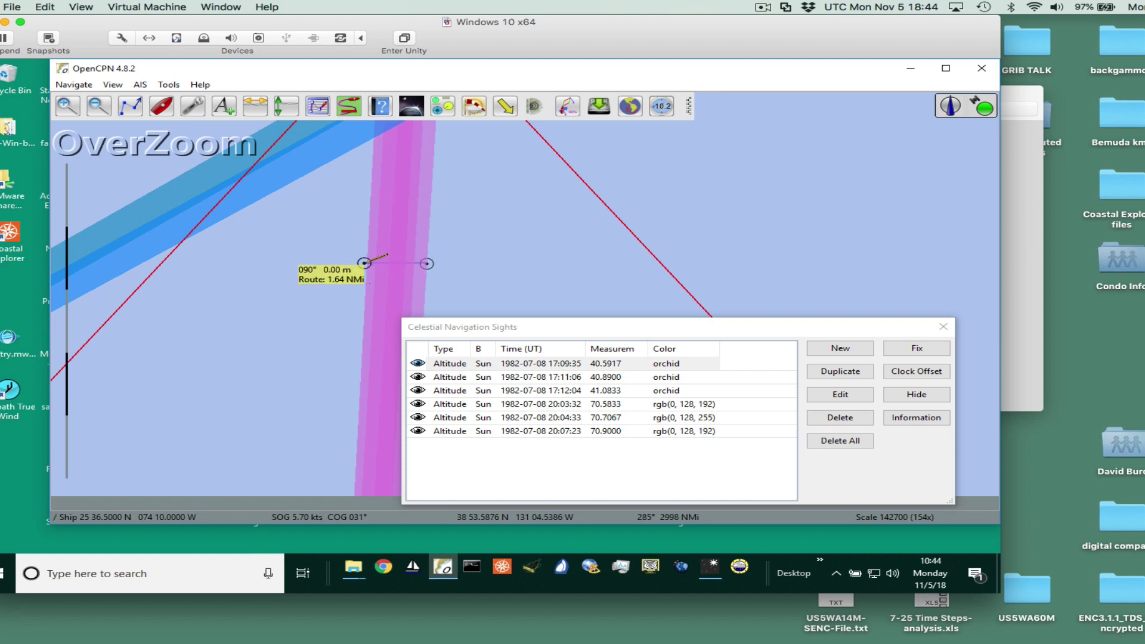
pyautogui.click(365, 262)
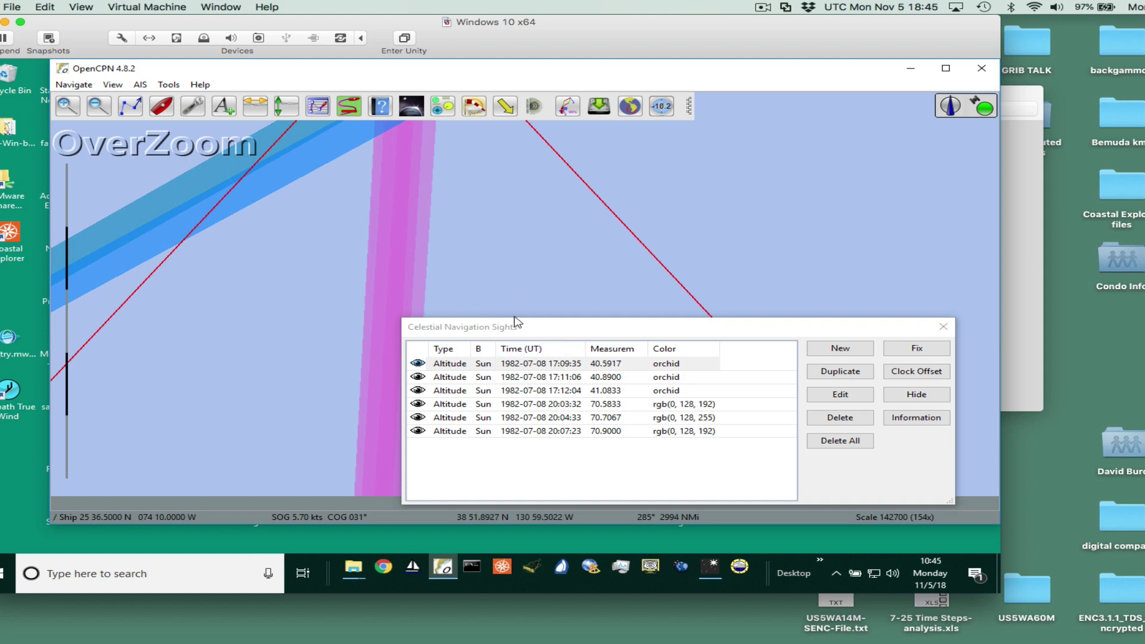
pyautogui.scroll(-3, 540, 295)
pyautogui.moveTo(546, 322); pyautogui.dragTo(623, 335)
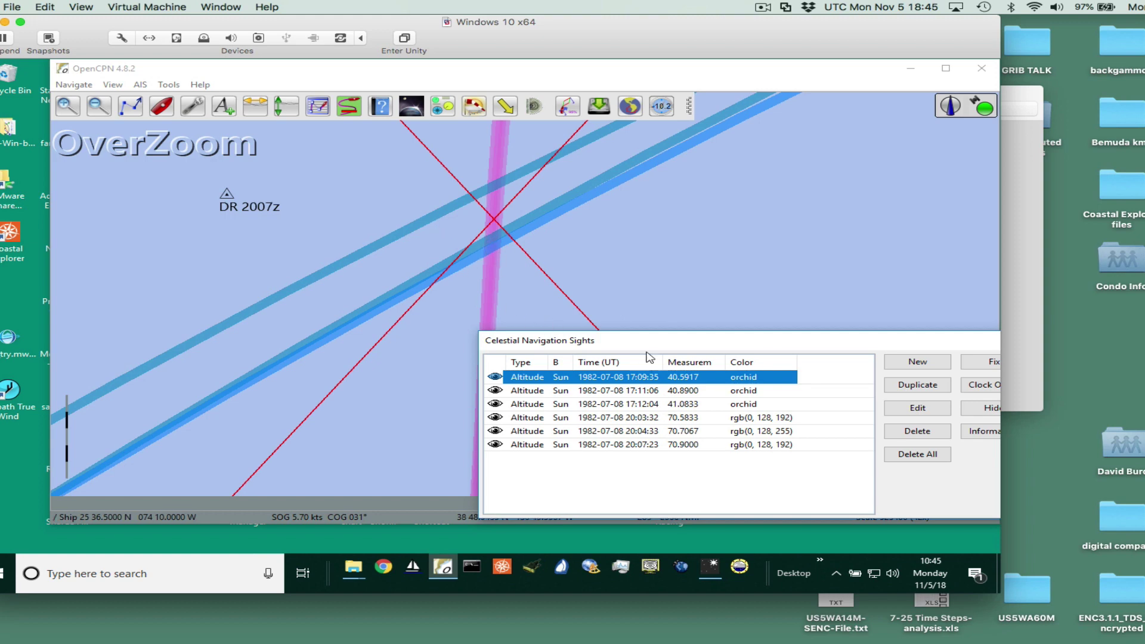
pyautogui.moveTo(632, 347); pyautogui.dragTo(627, 376)
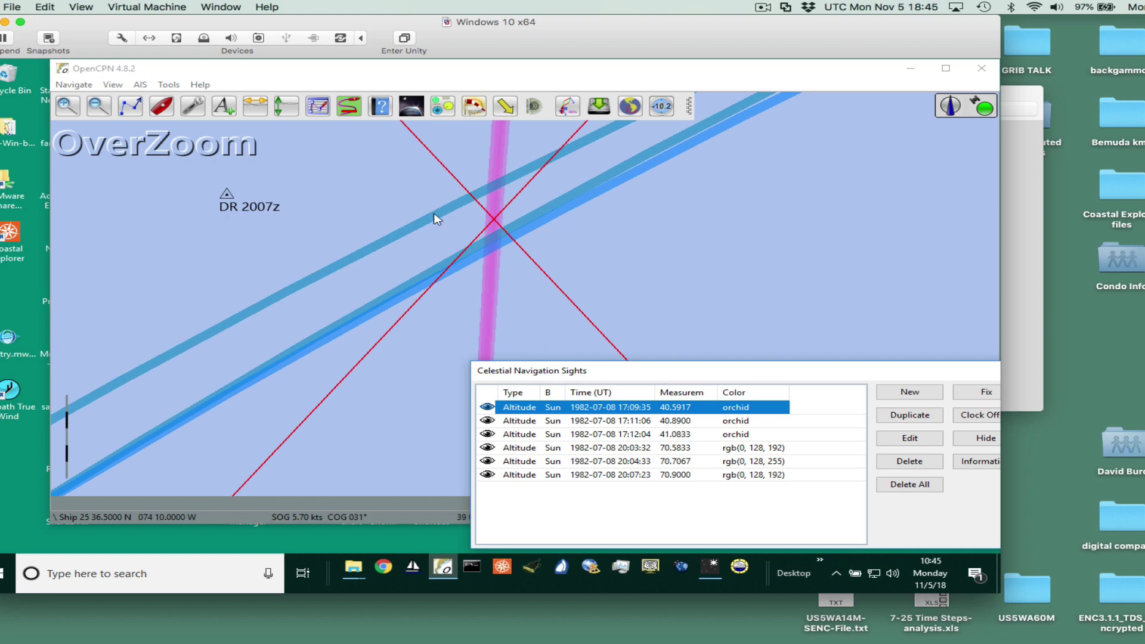
pyautogui.scroll(1, 607, 254)
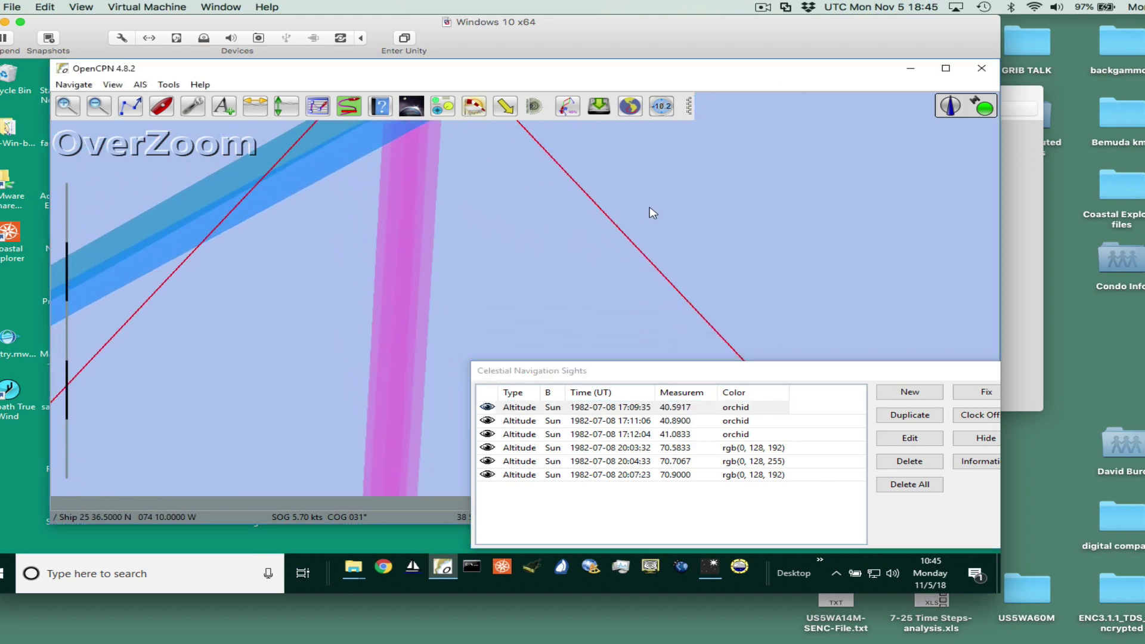
pyautogui.scroll(-2, 650, 212)
pyautogui.scroll(-2, 695, 282)
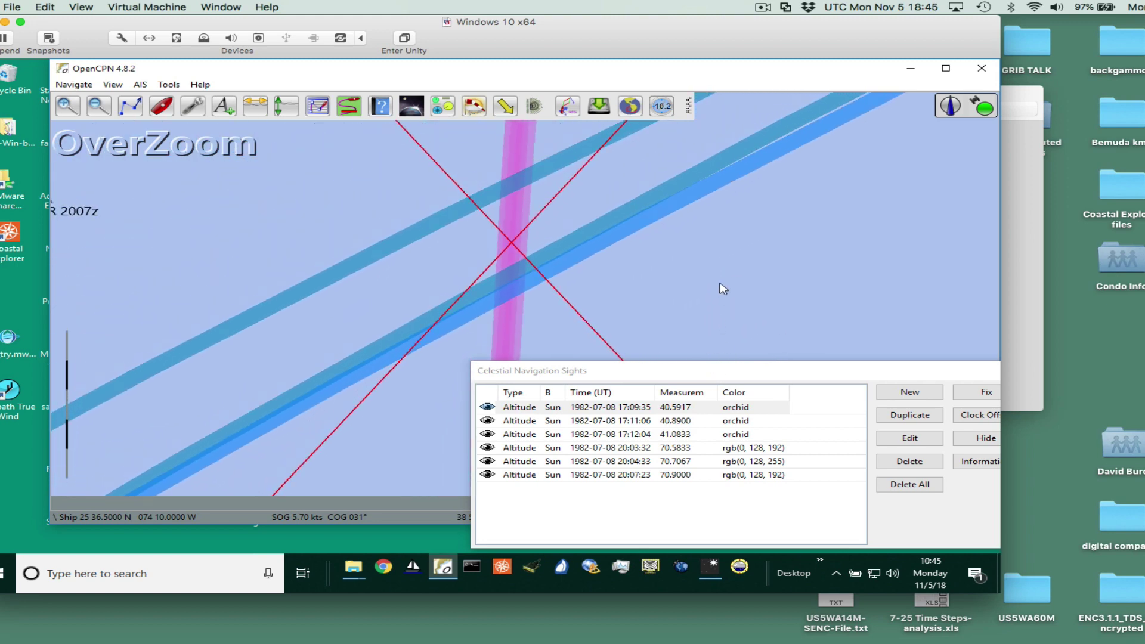
pyautogui.scroll(1, 622, 294)
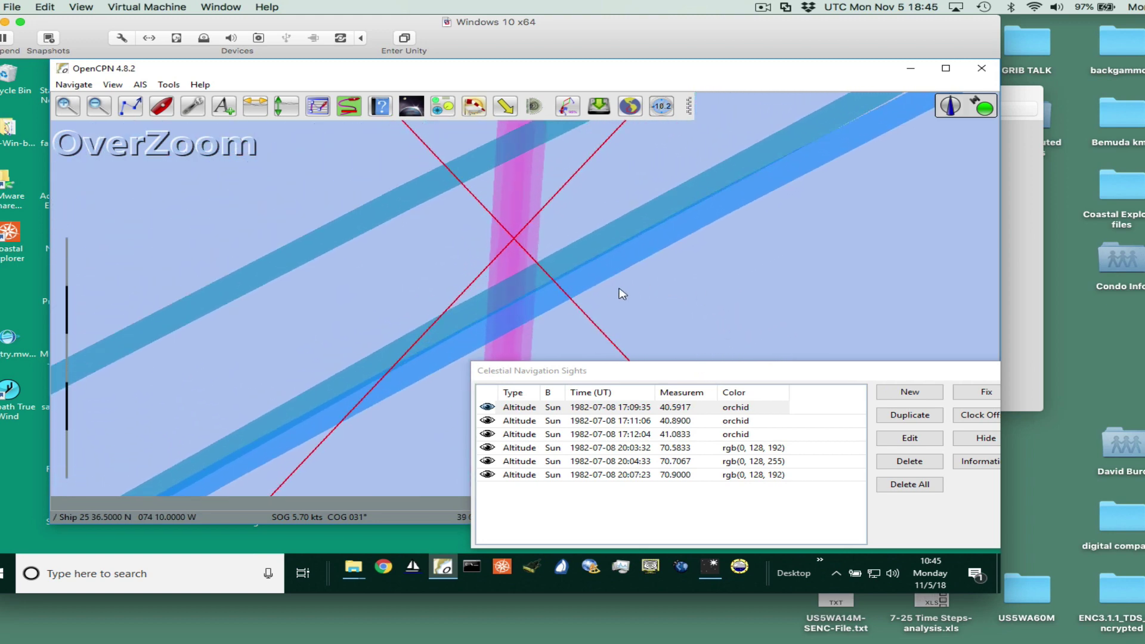
pyautogui.scroll(1, 622, 294)
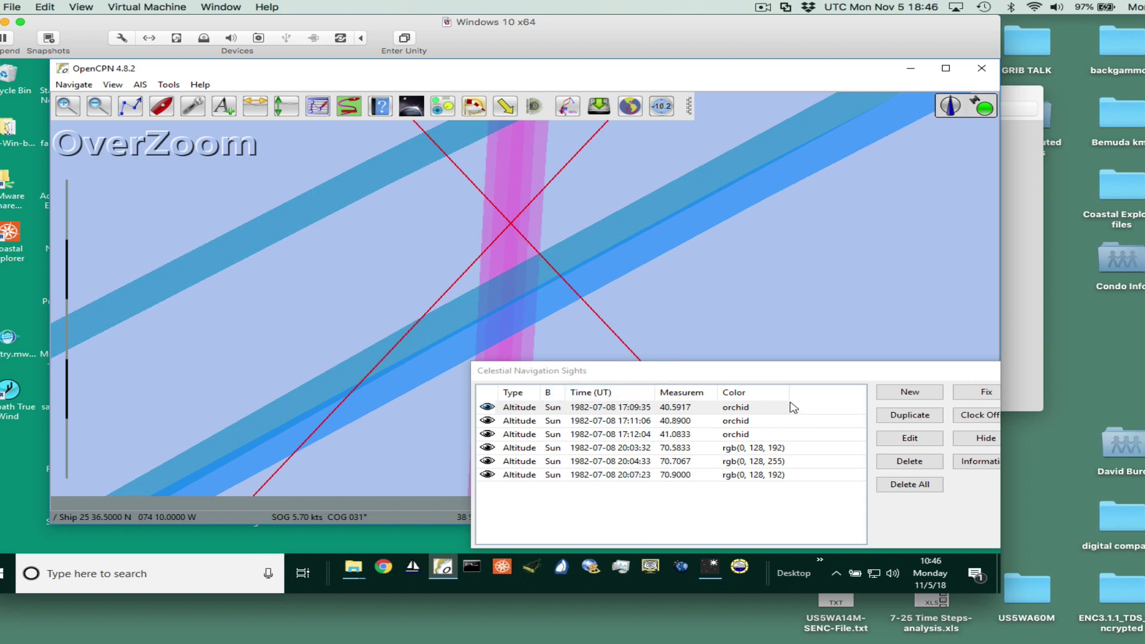
pyautogui.moveTo(850, 377); pyautogui.dragTo(781, 407)
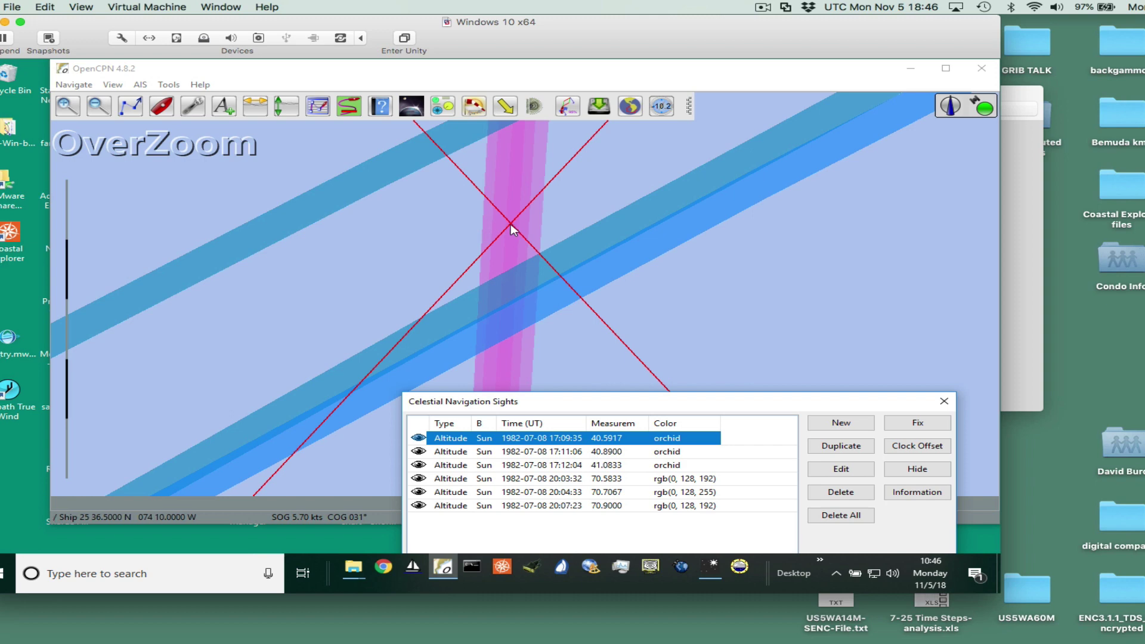
# Check the saved waypoints DR 1709z and DR 2007z, then drop a mark at the crossing
pyautogui.click(319, 107)
pyautogui.click(374, 176)
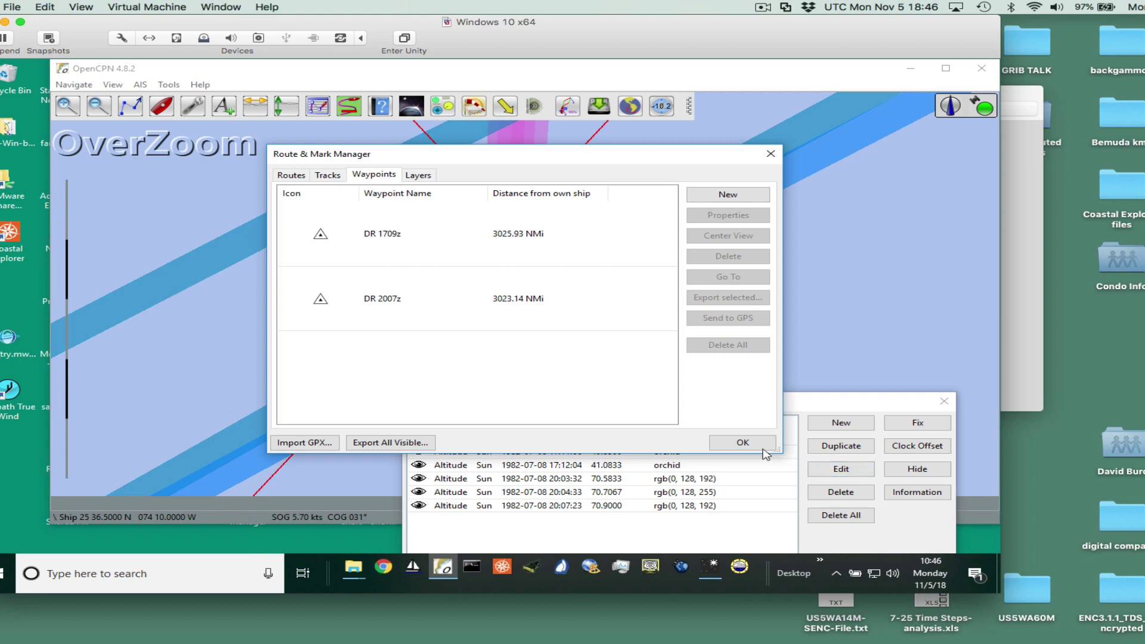
pyautogui.click(744, 443)
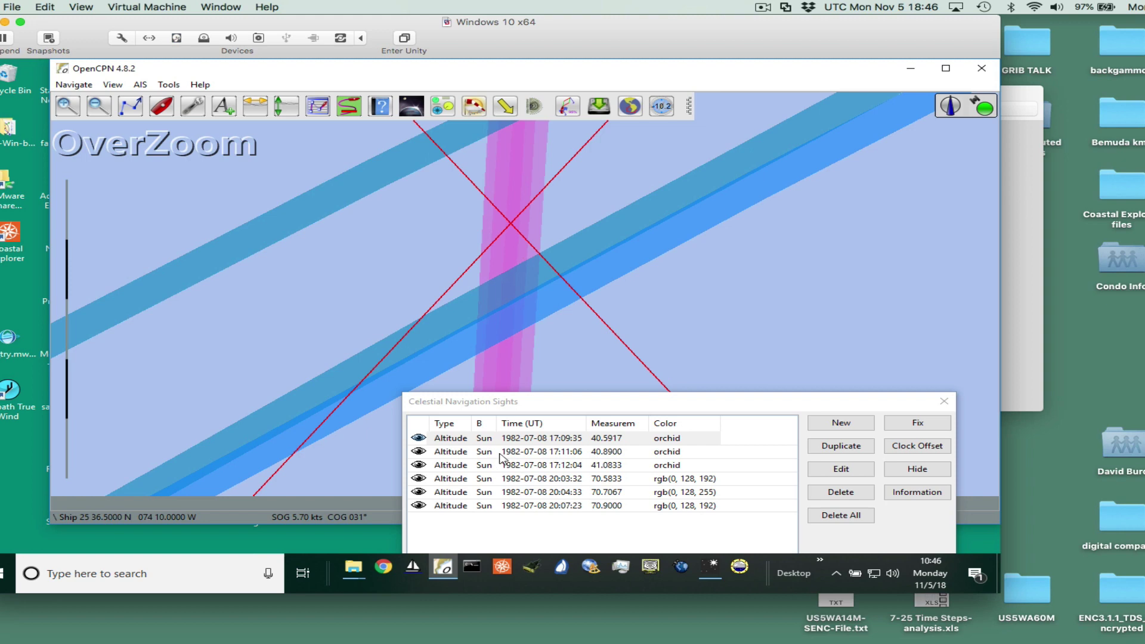
pyautogui.rightClick(512, 229)
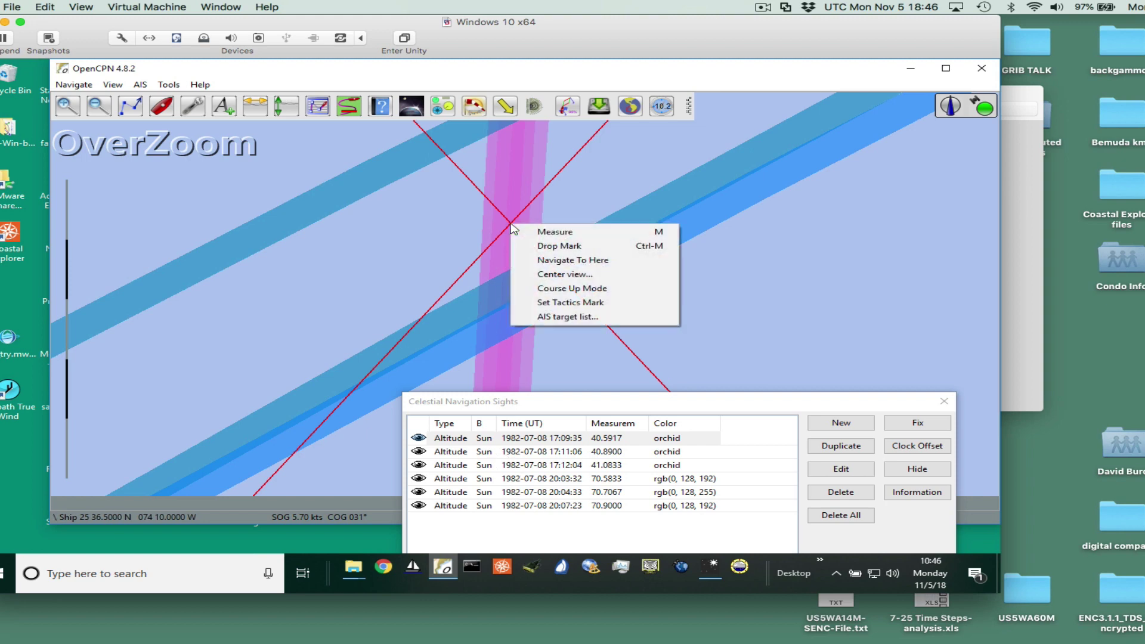
pyautogui.click(552, 251)
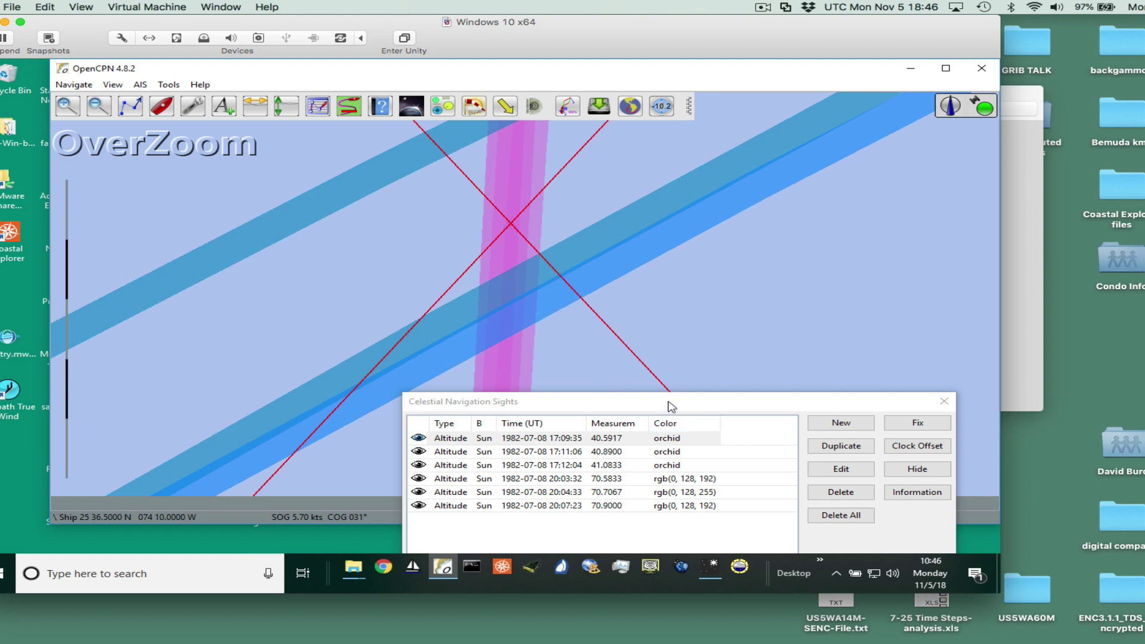
# Compare and hide the 17:09:35 and 17:11:06 sight lines from the sights list
pyautogui.moveTo(669, 406); pyautogui.dragTo(706, 313)
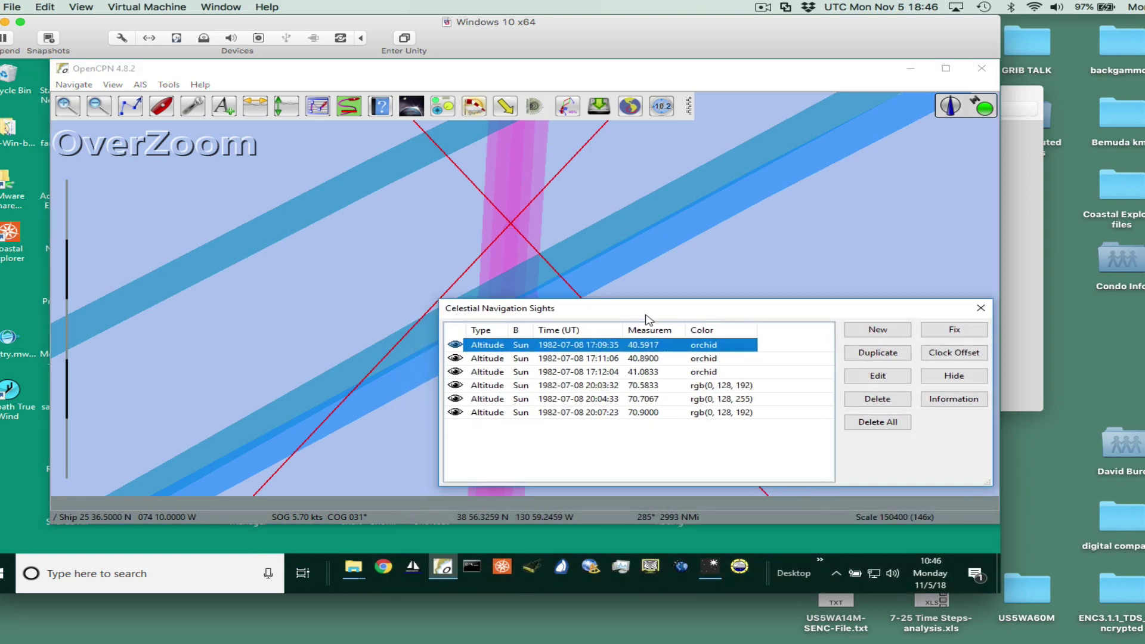
pyautogui.click(457, 359)
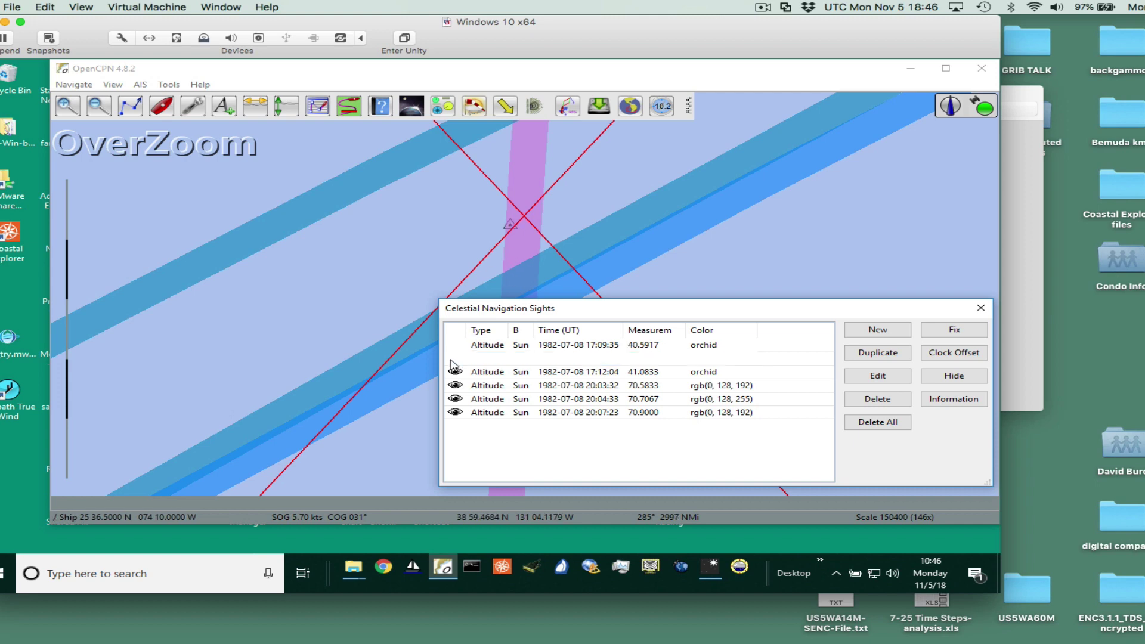
pyautogui.press('Up')
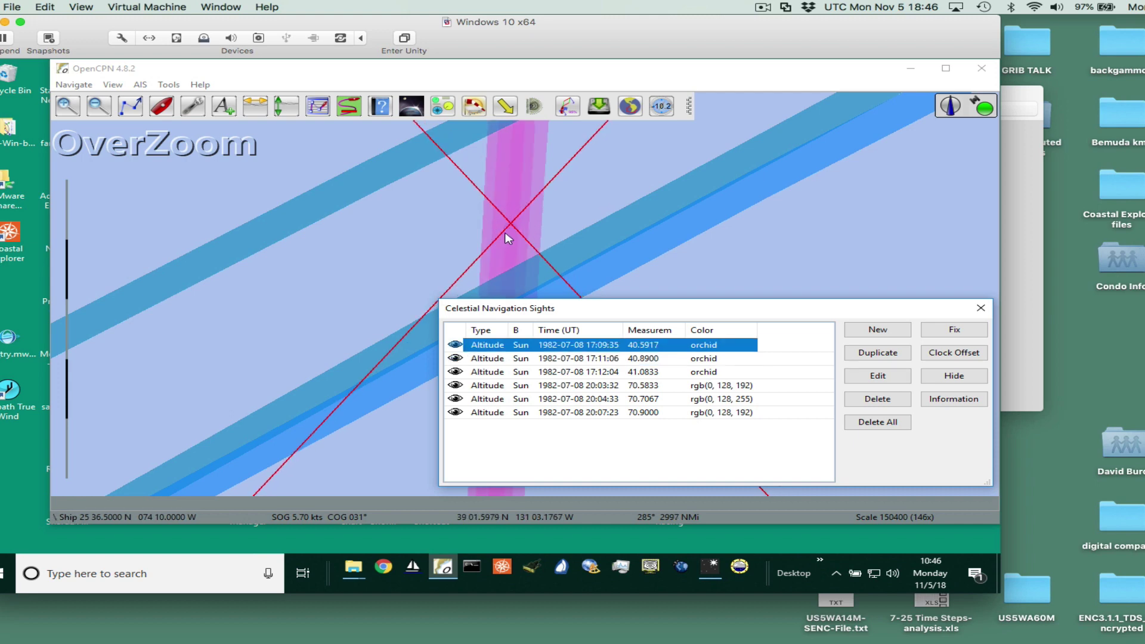
pyautogui.press('Down')
pyautogui.click(459, 347)
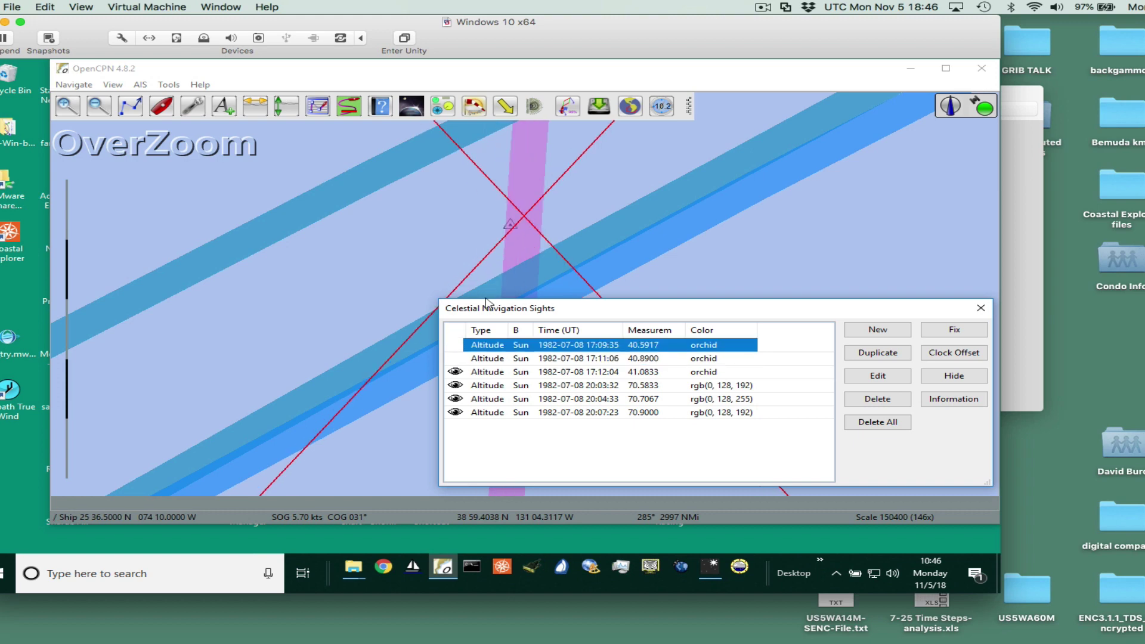
# Rename the crossing waypoint to 'fix without advance'
pyautogui.rightClick(509, 226)
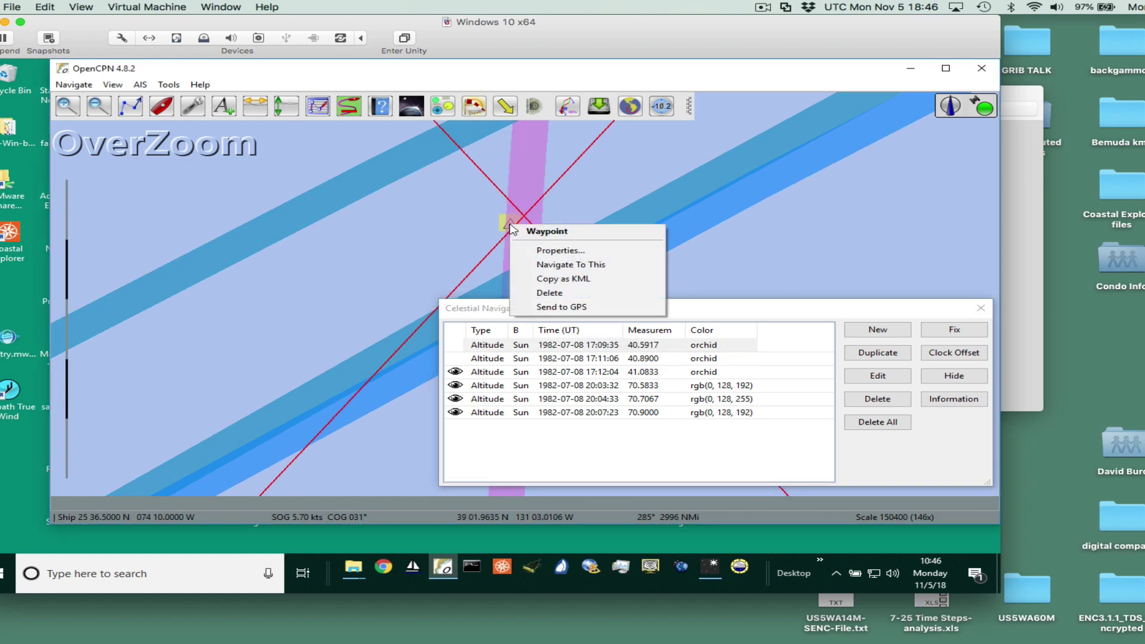
pyautogui.click(554, 252)
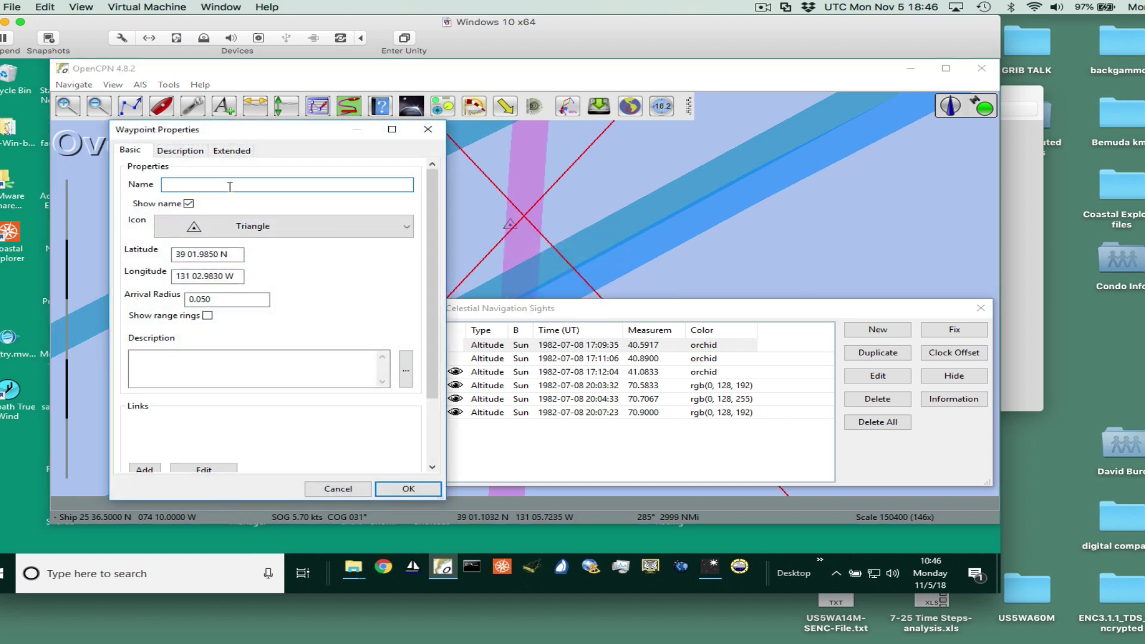
pyautogui.write('fix without advance')
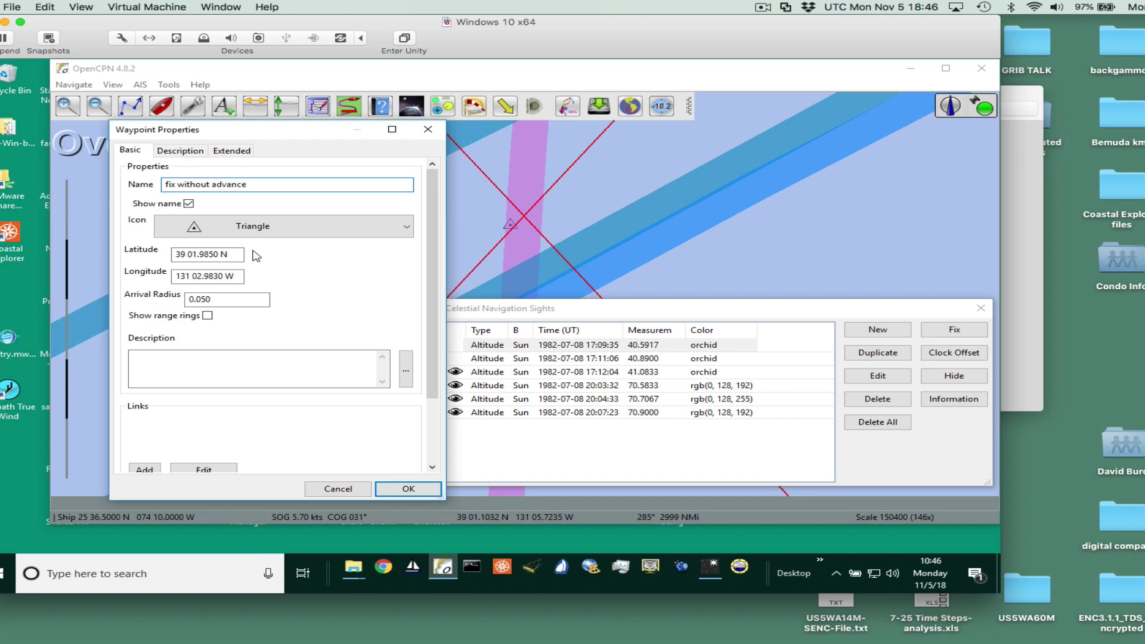
pyautogui.click(405, 491)
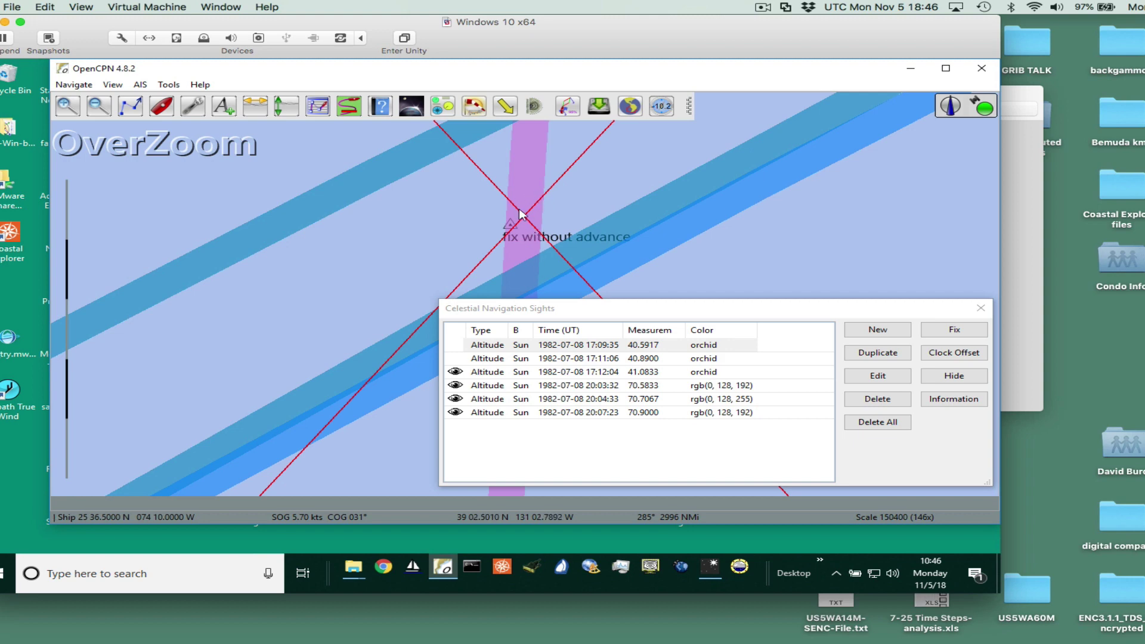
# Return to the sights list with all six sights drawn and move it back over the chart
pyautogui.click(457, 357)
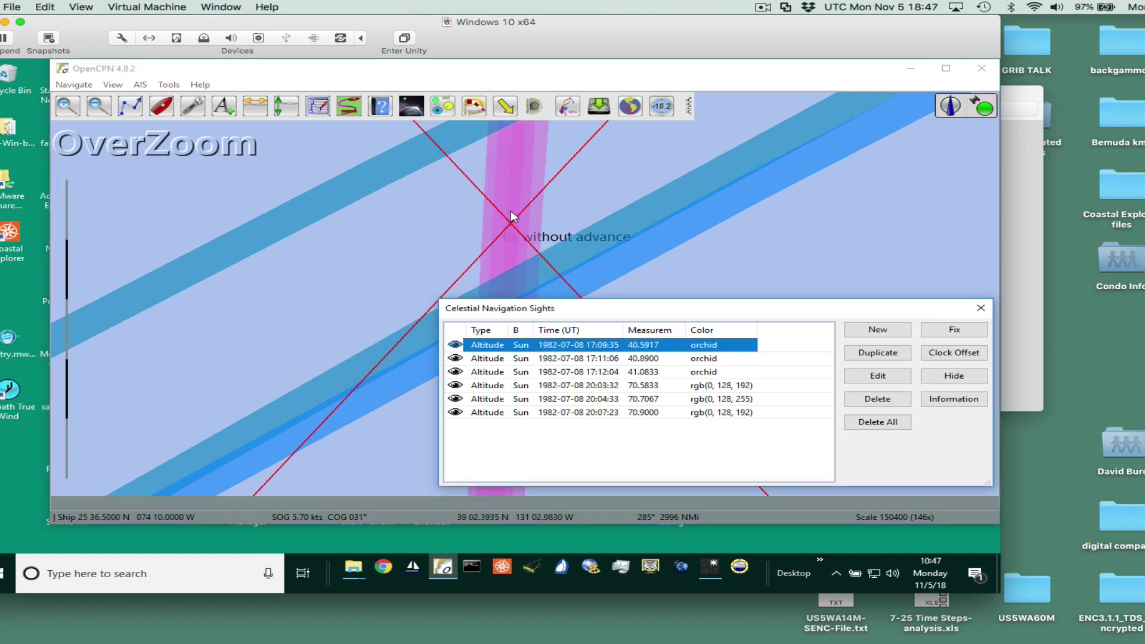
pyautogui.moveTo(577, 320); pyautogui.dragTo(653, 432)
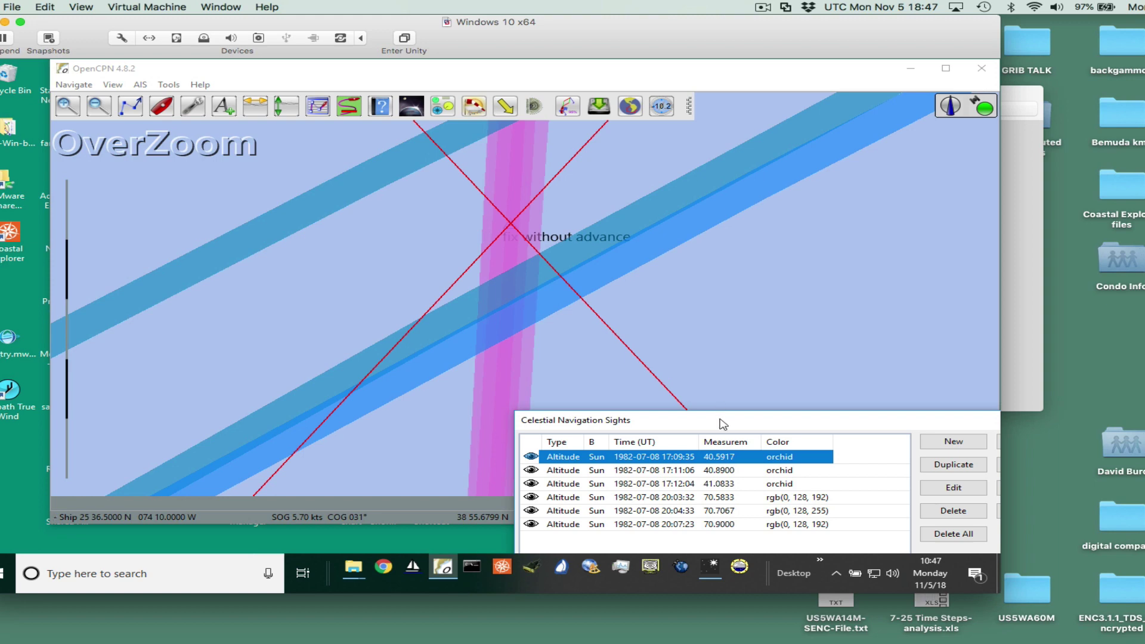
pyautogui.moveTo(723, 422); pyautogui.dragTo(524, 157)
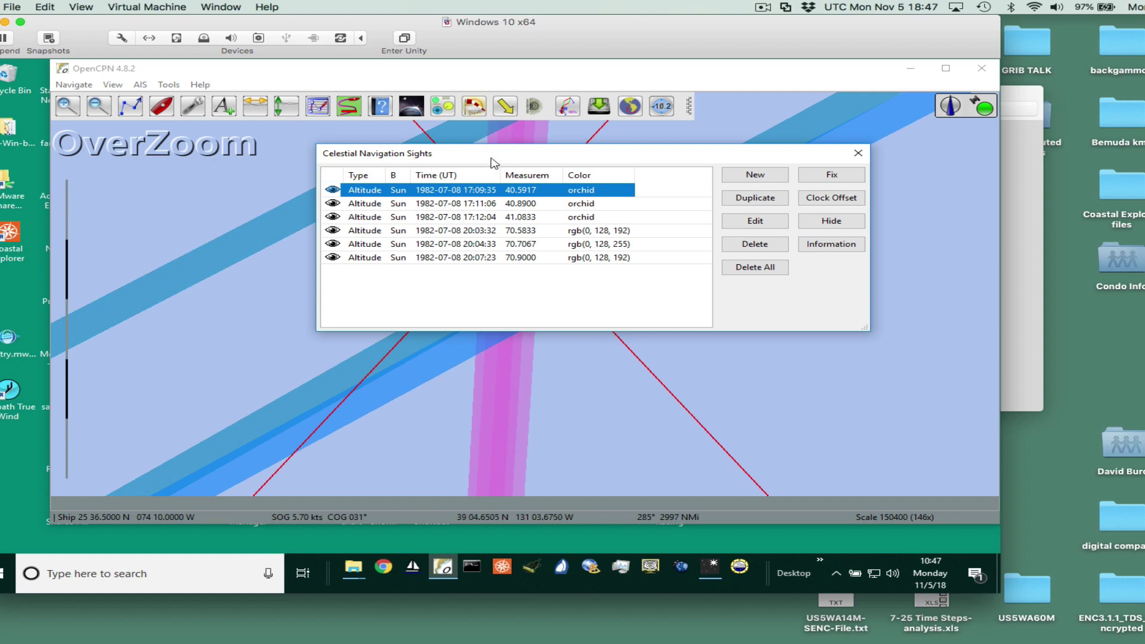
# Move the sights list aside and place the Prob 4 DR offsets table over the chart
pyautogui.moveTo(496, 164); pyautogui.dragTo(727, 237)
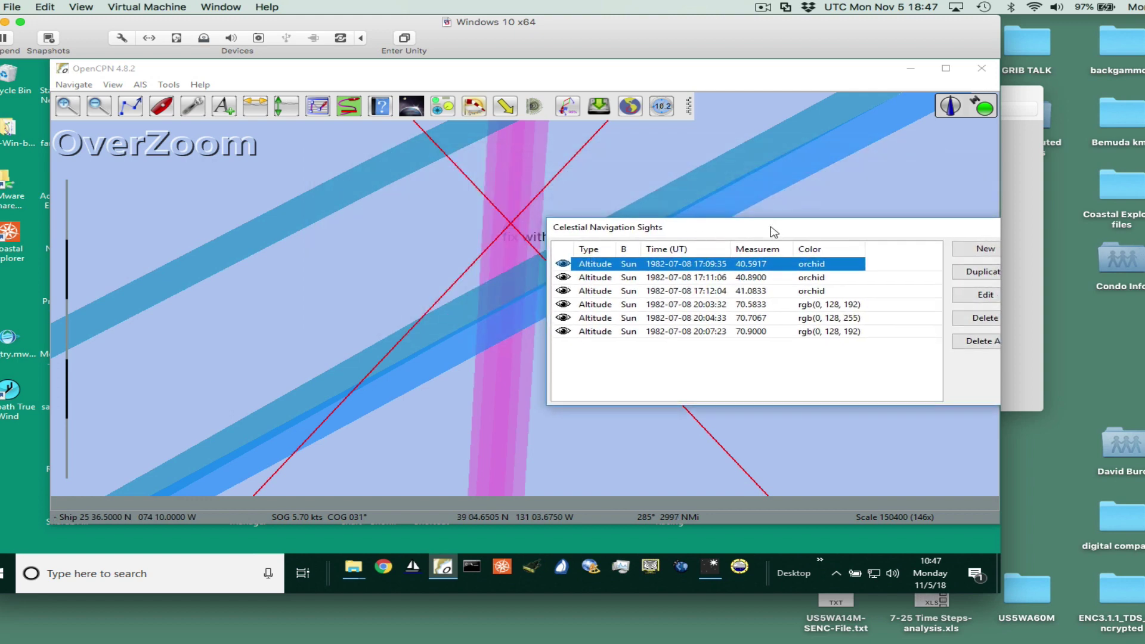
pyautogui.press('super+Tab')
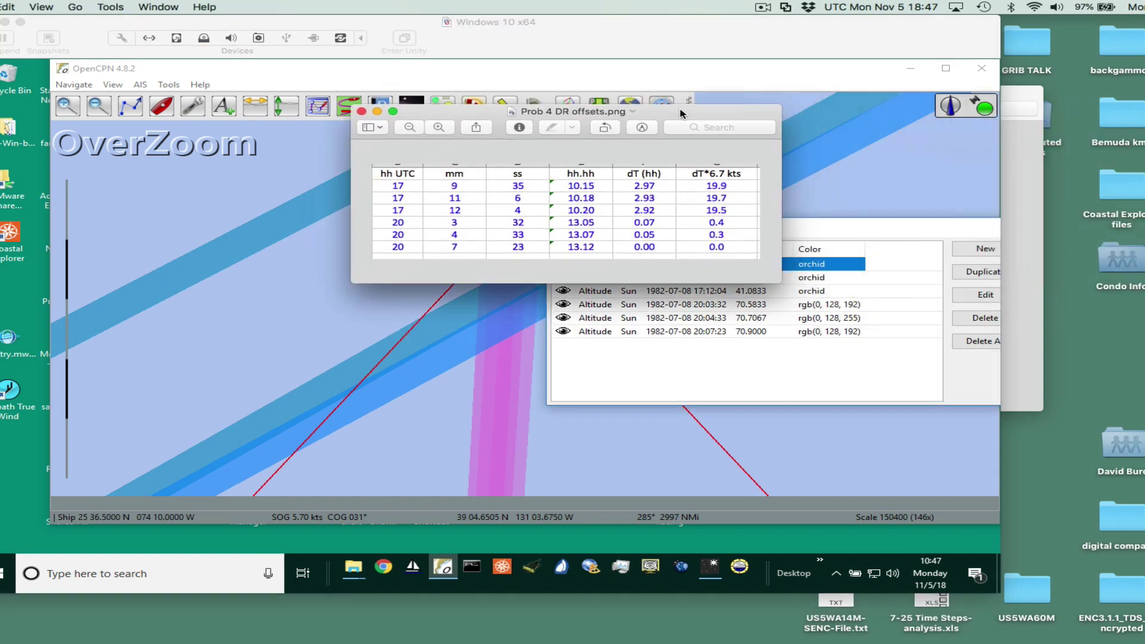
pyautogui.moveTo(678, 110); pyautogui.dragTo(426, 134)
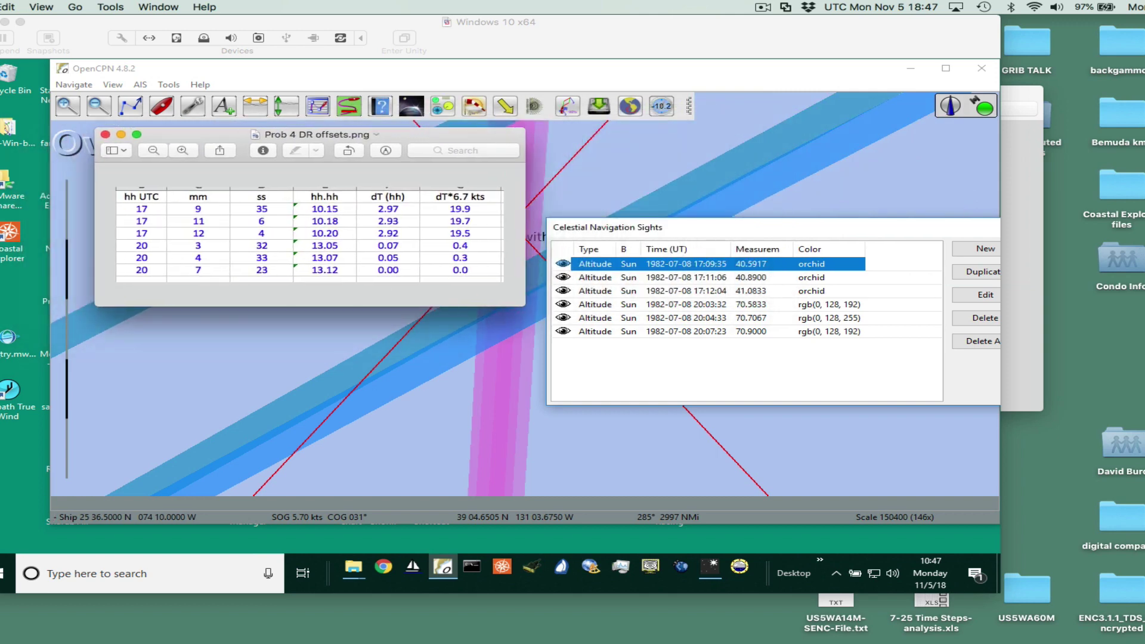
# Bring up the Prob 4 sights page and set it beside the six-sight list
pyautogui.press('super+Tab')
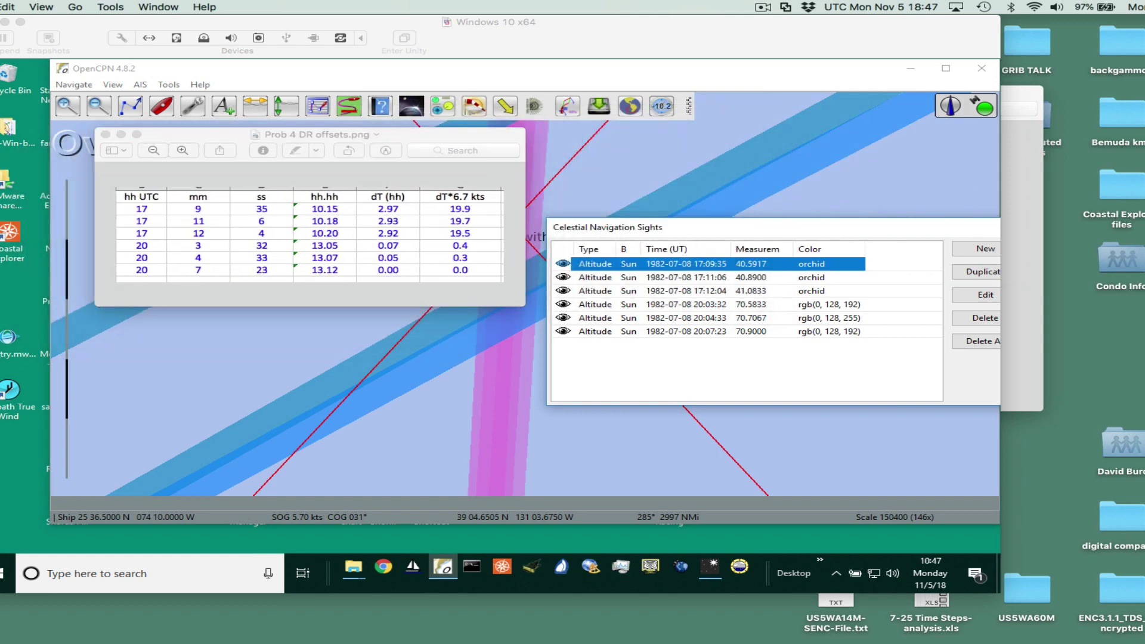
pyautogui.press('super+Tab')
pyautogui.moveTo(685, 92); pyautogui.dragTo(690, 65)
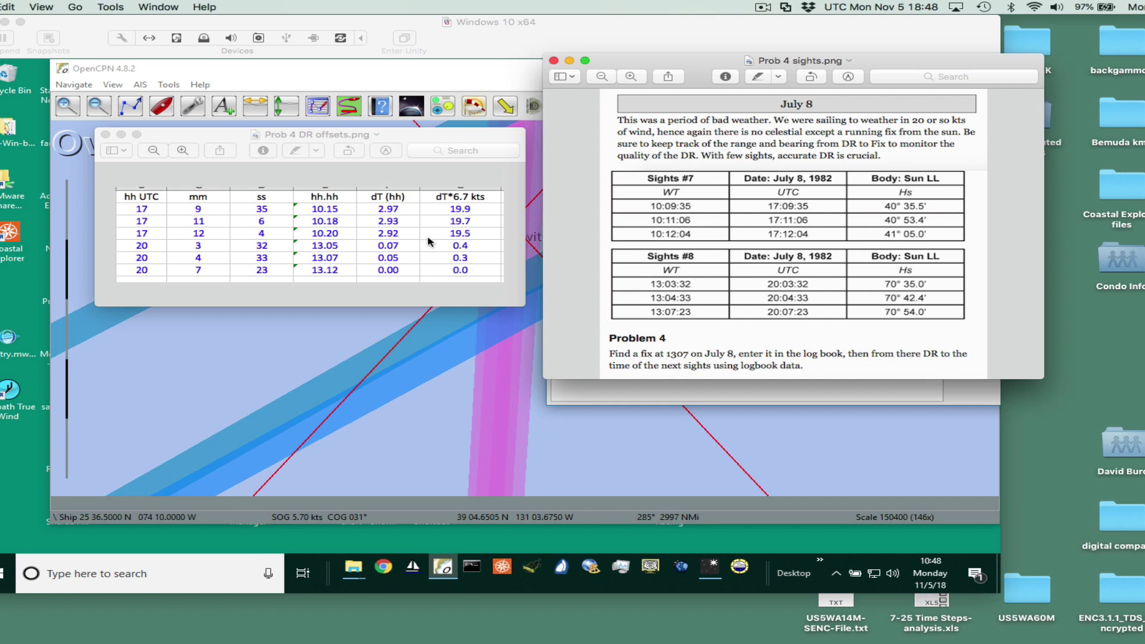
pyautogui.moveTo(614, 67)
pyautogui.mouseDown()
pyautogui.moveTo(991, 138)
pyautogui.moveTo(1080, 173)
pyautogui.mouseUp()
pyautogui.moveTo(722, 232); pyautogui.dragTo(589, 162)
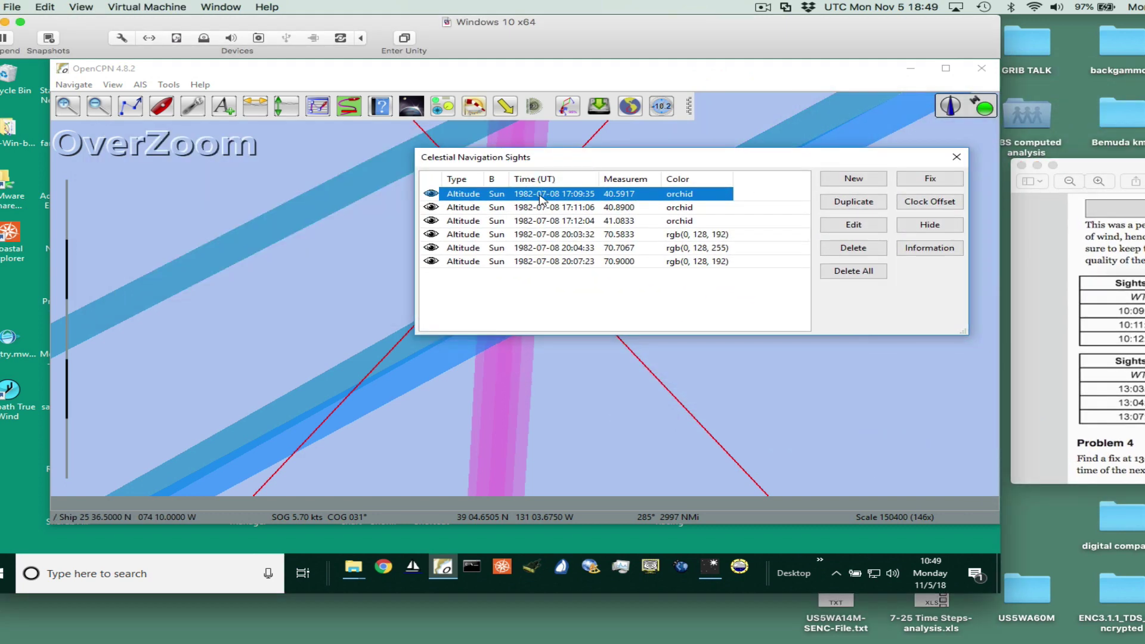
pyautogui.doubleClick(539, 199)
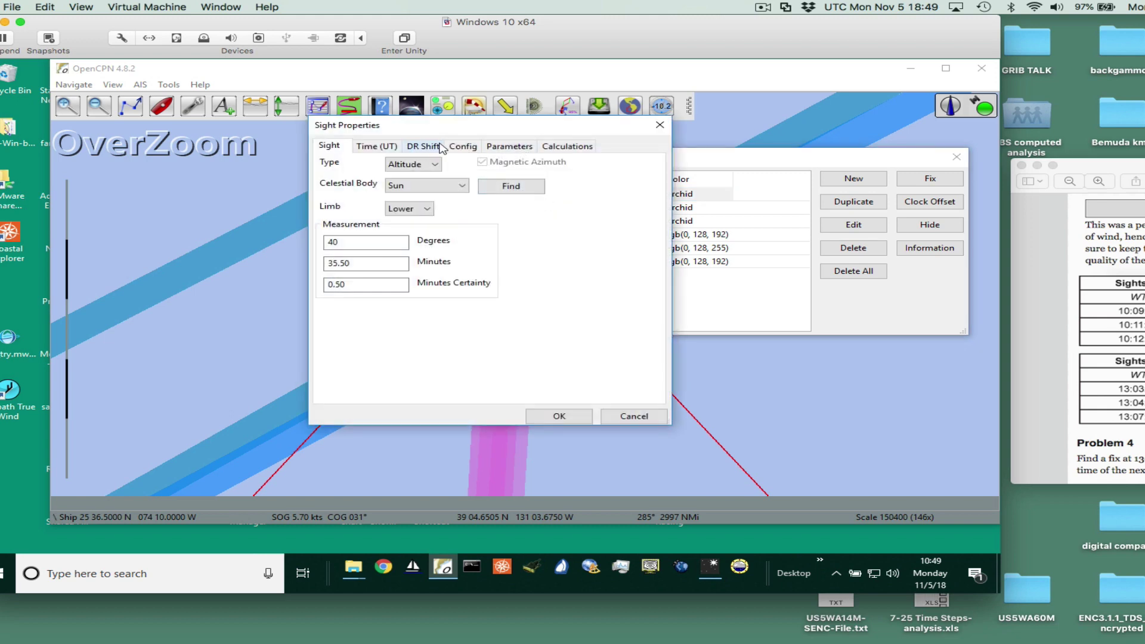
pyautogui.click(433, 149)
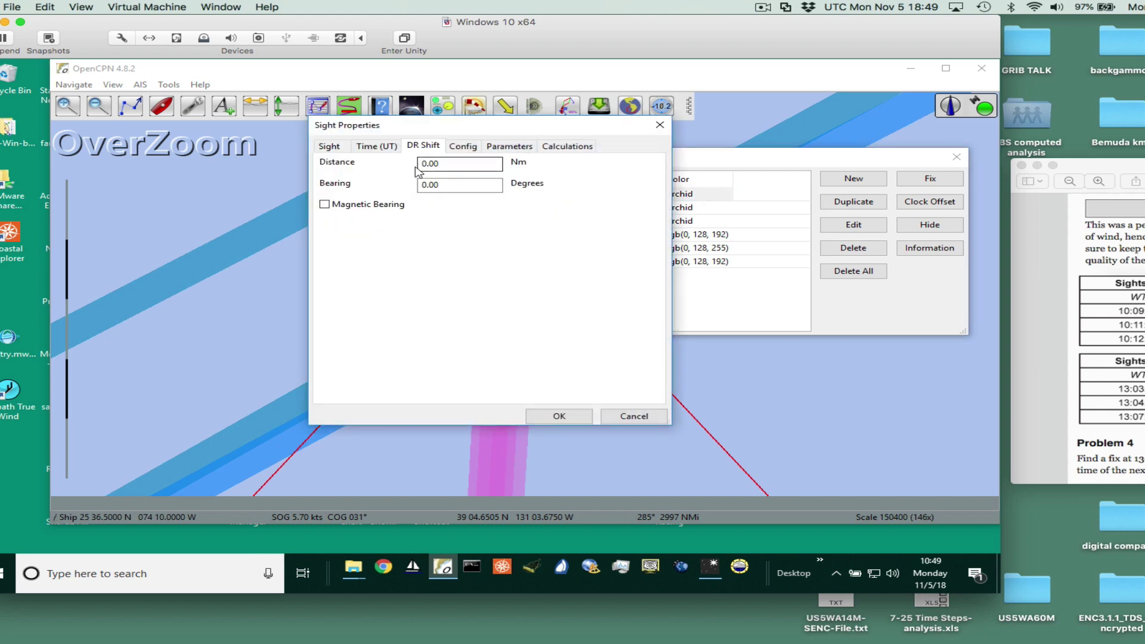
pyautogui.moveTo(443, 165); pyautogui.dragTo(417, 163)
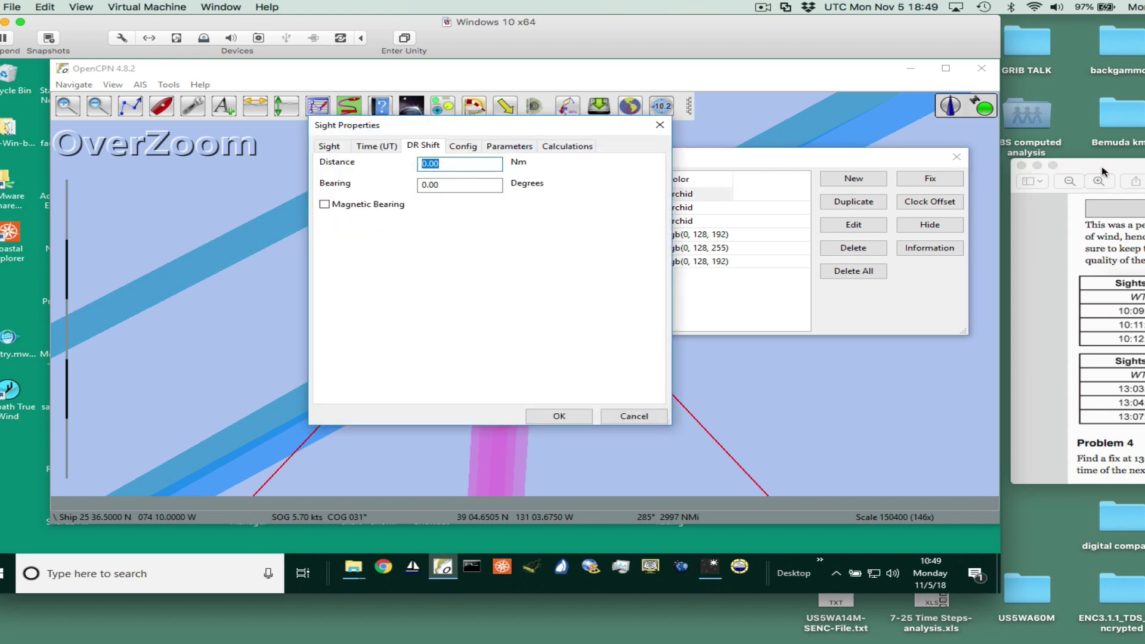
pyautogui.moveTo(1068, 169)
pyautogui.mouseDown()
pyautogui.moveTo(995, 133)
pyautogui.moveTo(1127, 190)
pyautogui.mouseUp()
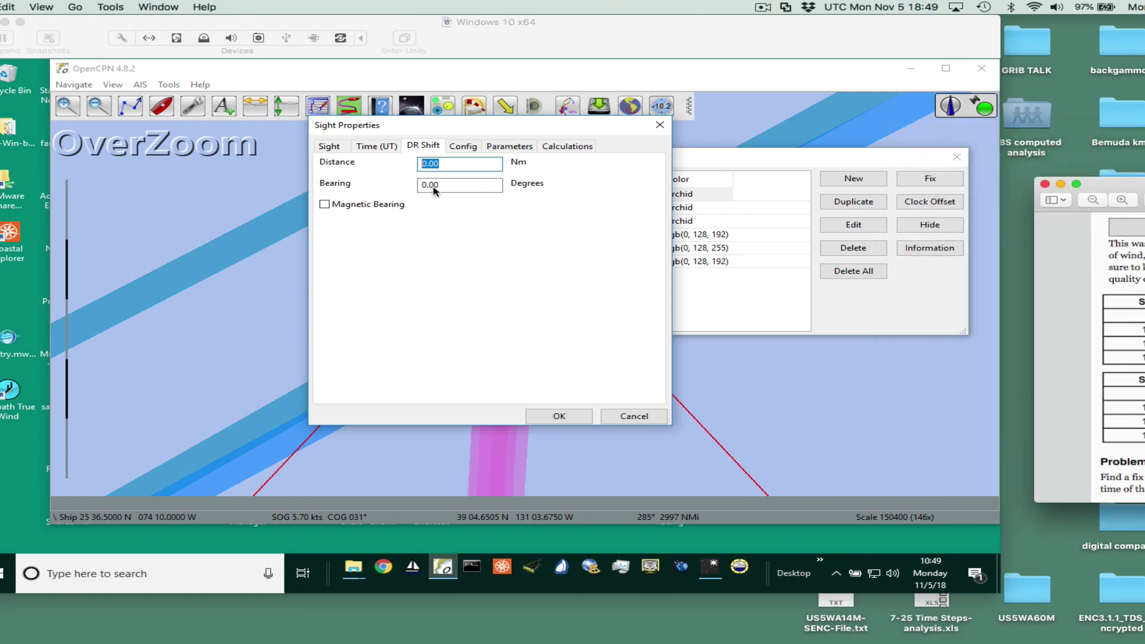
pyautogui.click(636, 419)
pyautogui.click(585, 420)
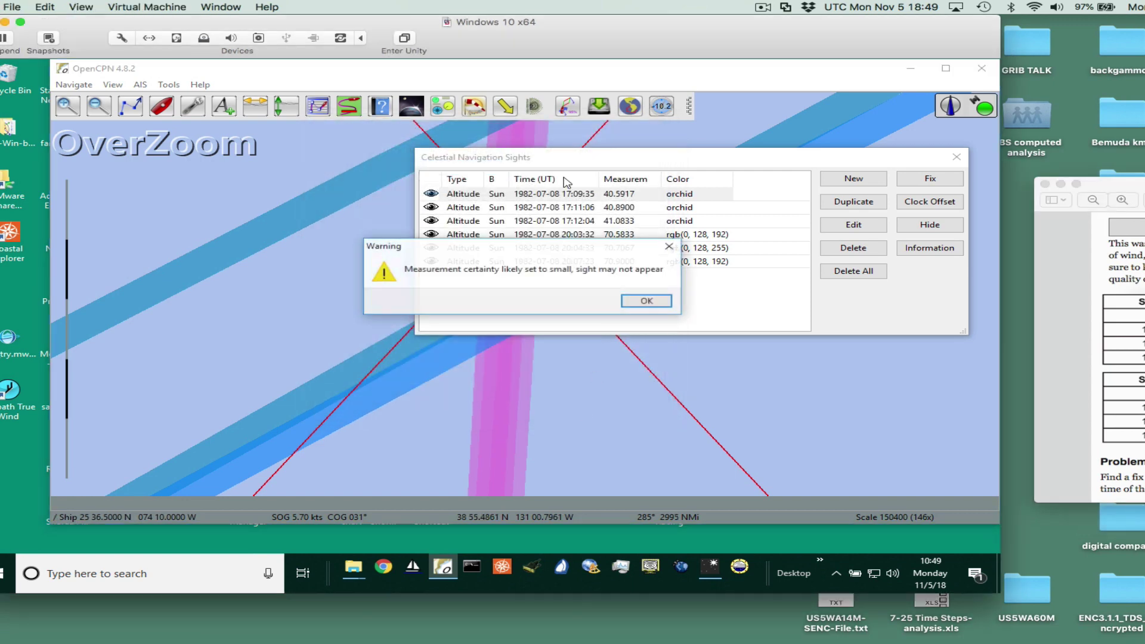
pyautogui.click(647, 300)
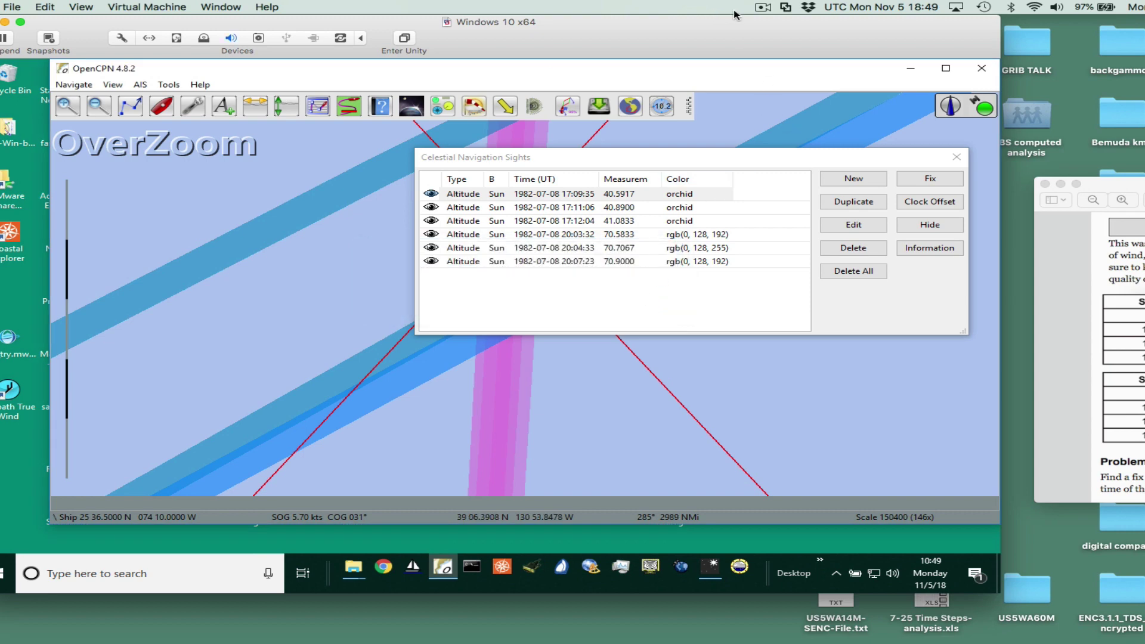
pyautogui.click(762, 8)
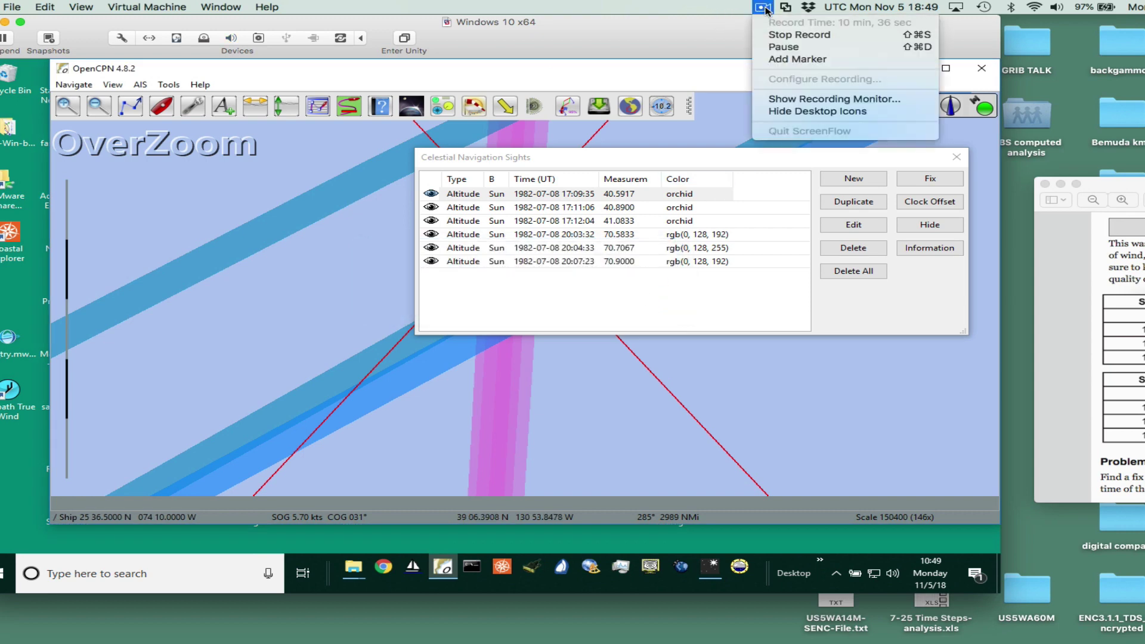
pyautogui.click(775, 51)
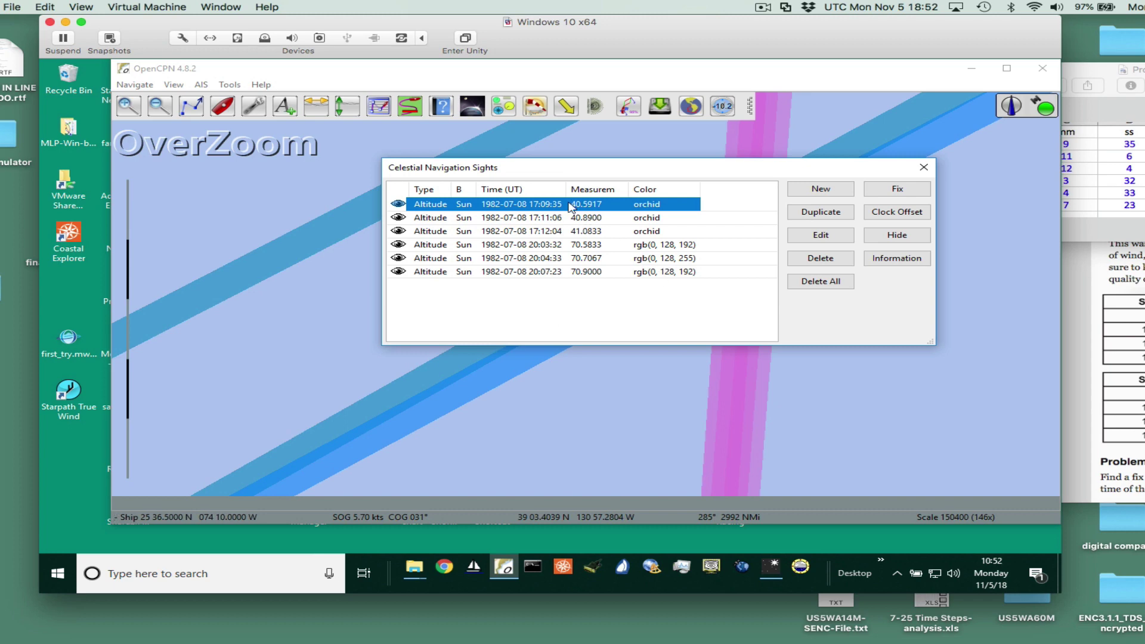
# Give the 17:09:35 sun sight a 19.90 NM DR shift on bearing 169° and accept the warning
pyautogui.doubleClick(507, 207)
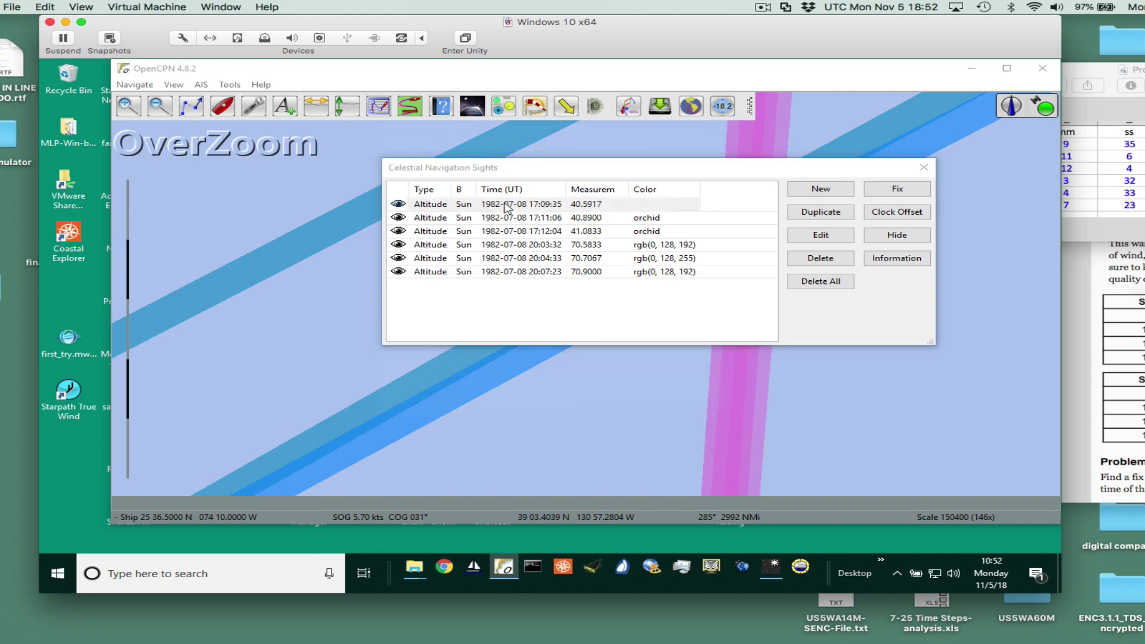
pyautogui.click(490, 148)
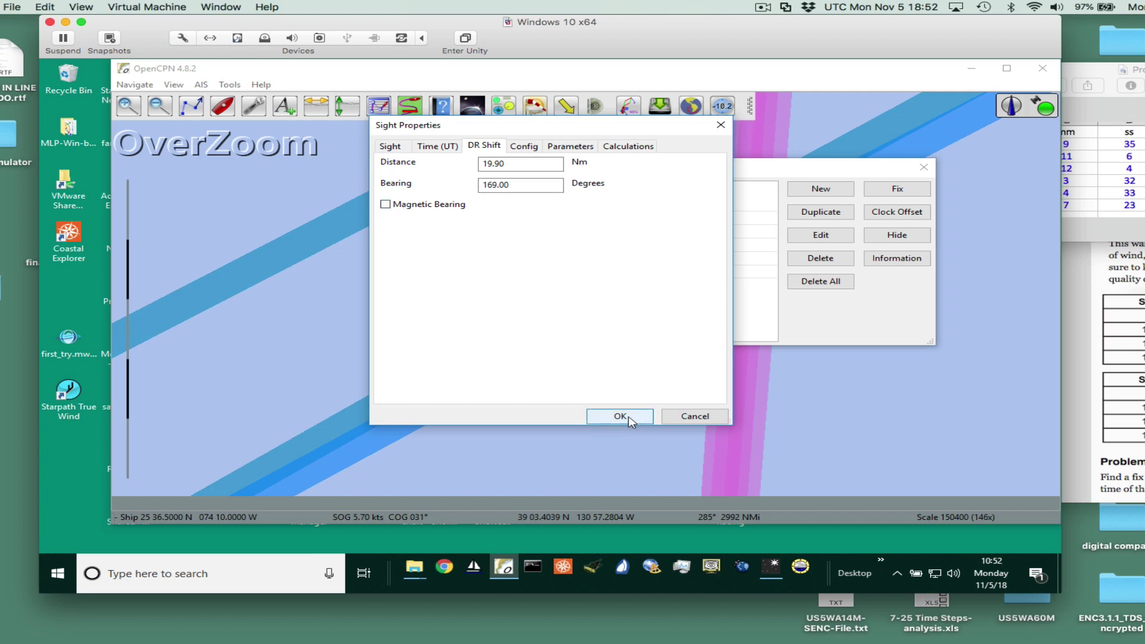
pyautogui.click(696, 418)
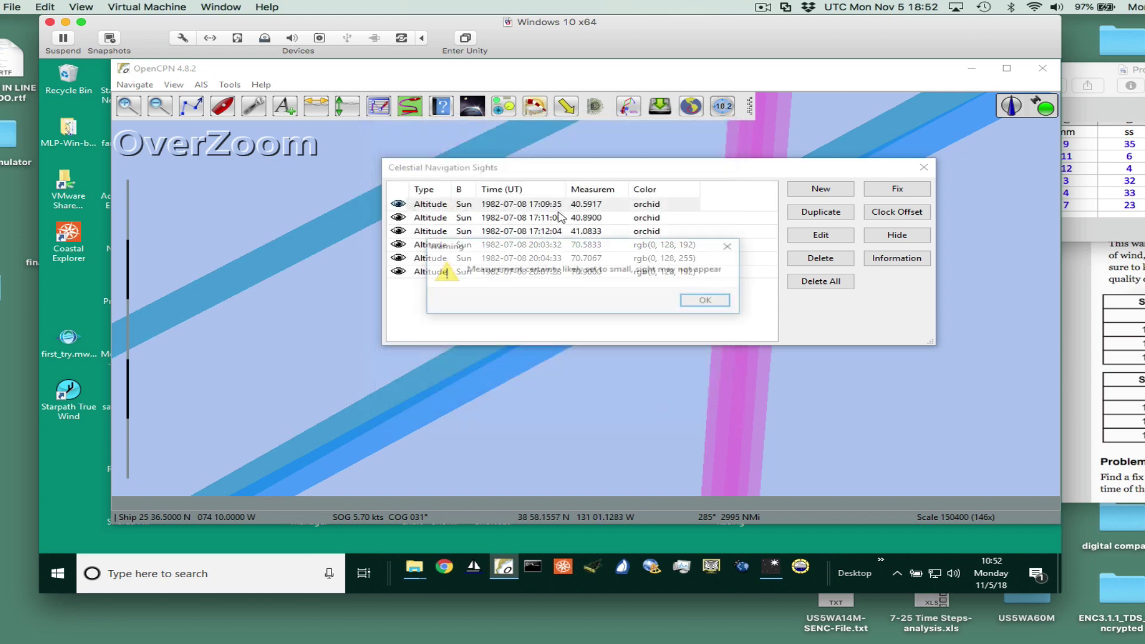
pyautogui.click(704, 303)
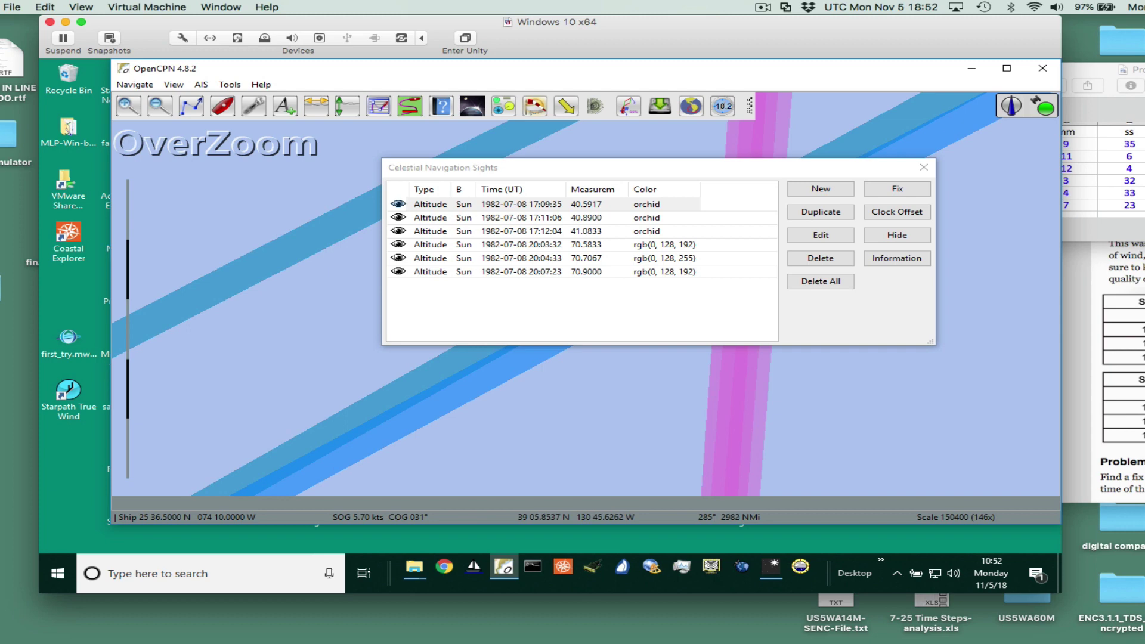
pyautogui.click(1083, 107)
pyautogui.moveTo(1004, 101); pyautogui.dragTo(676, 118)
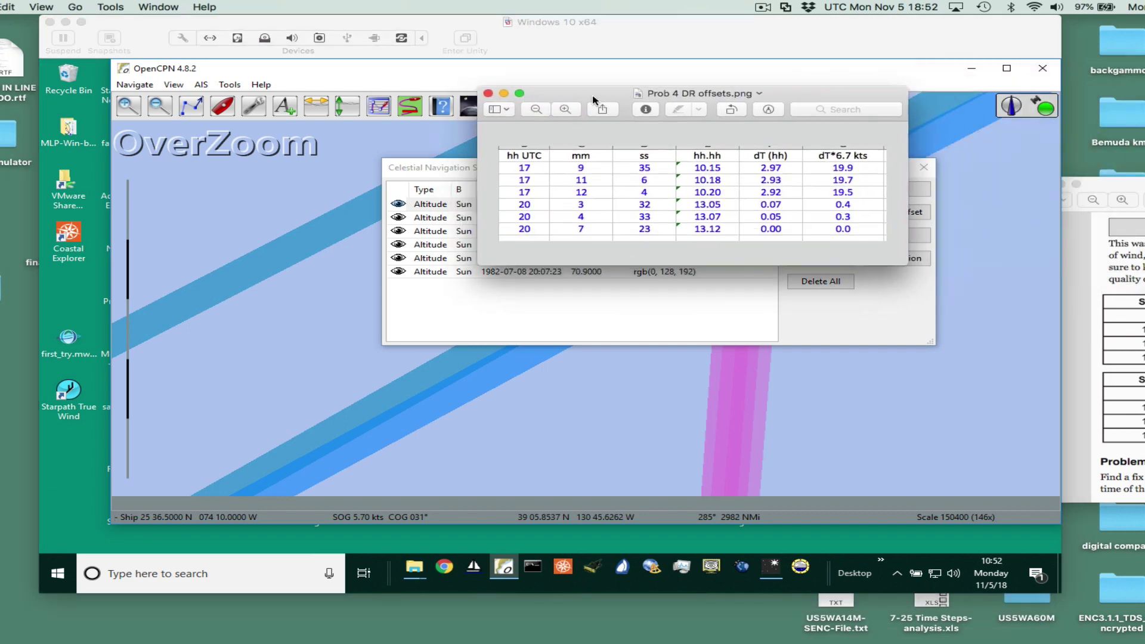
pyautogui.click(626, 125)
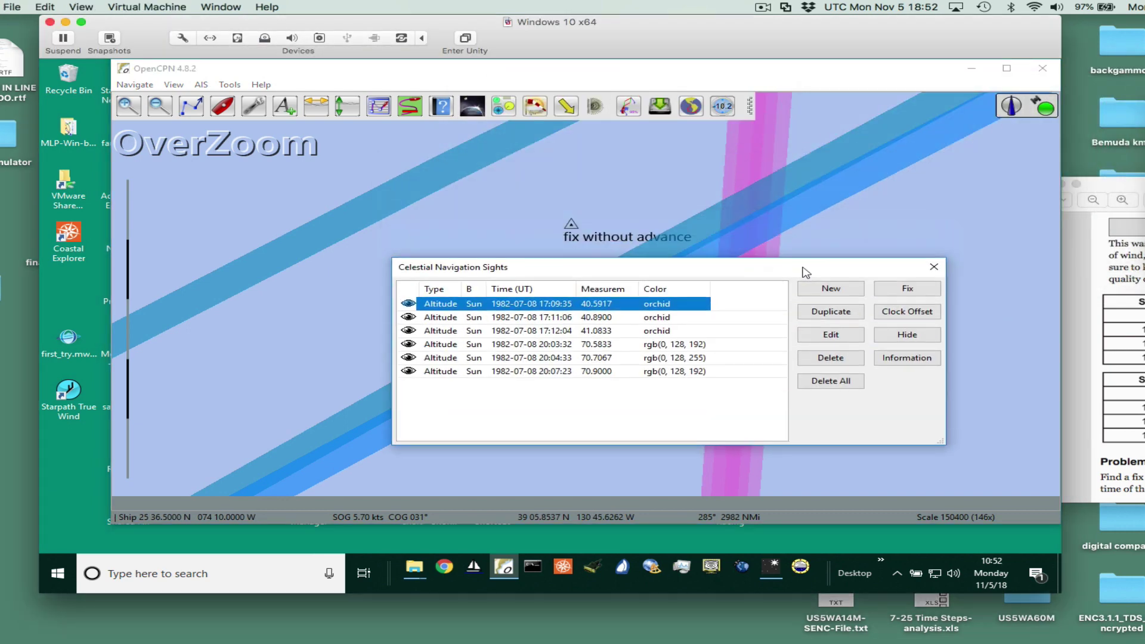
pyautogui.moveTo(798, 167); pyautogui.dragTo(862, 359)
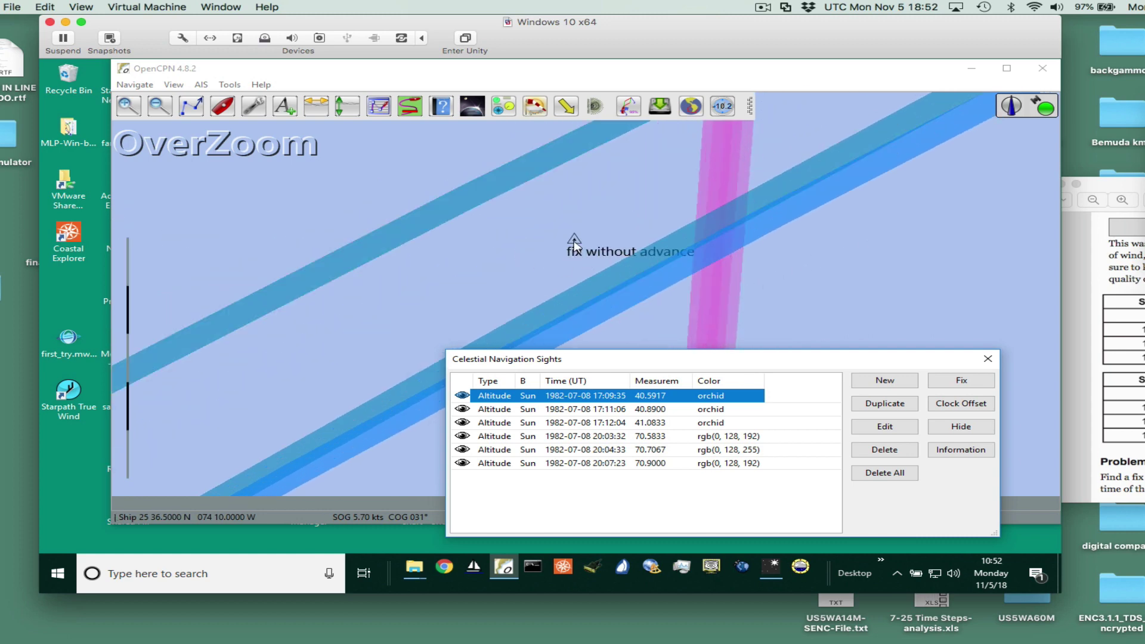
pyautogui.click(572, 246)
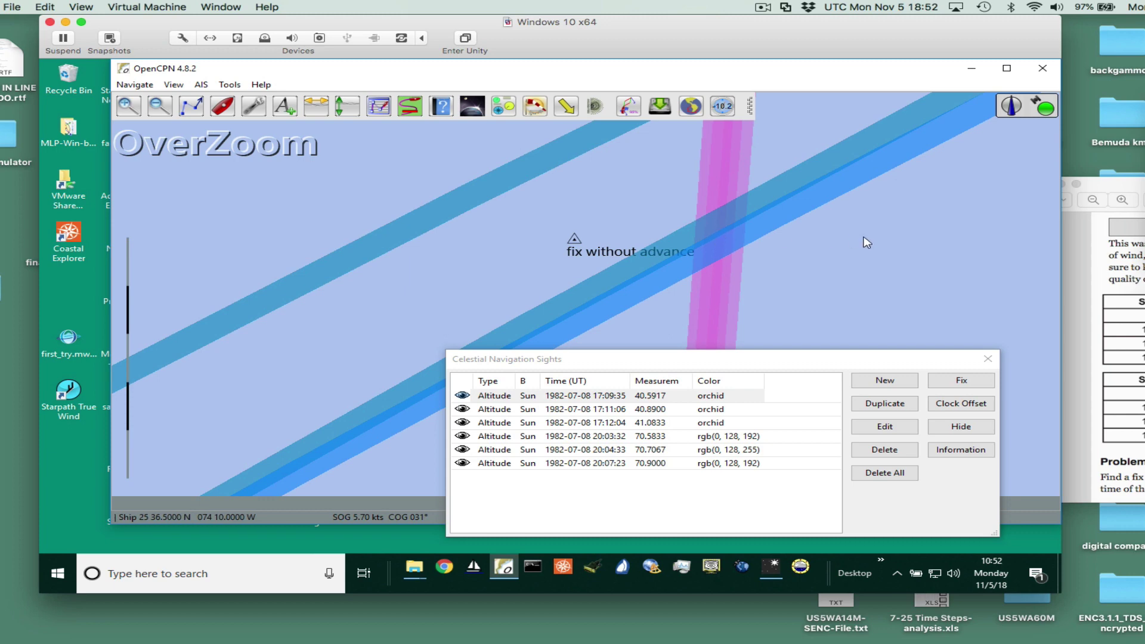
pyautogui.scroll(-3, 865, 241)
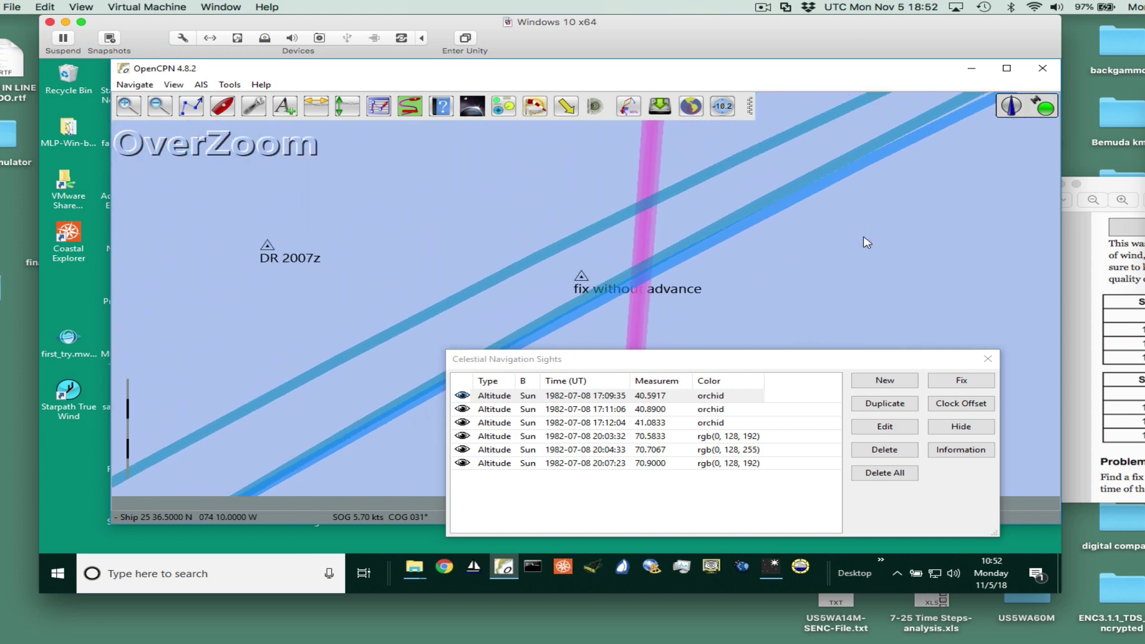
pyautogui.scroll(2, 864, 238)
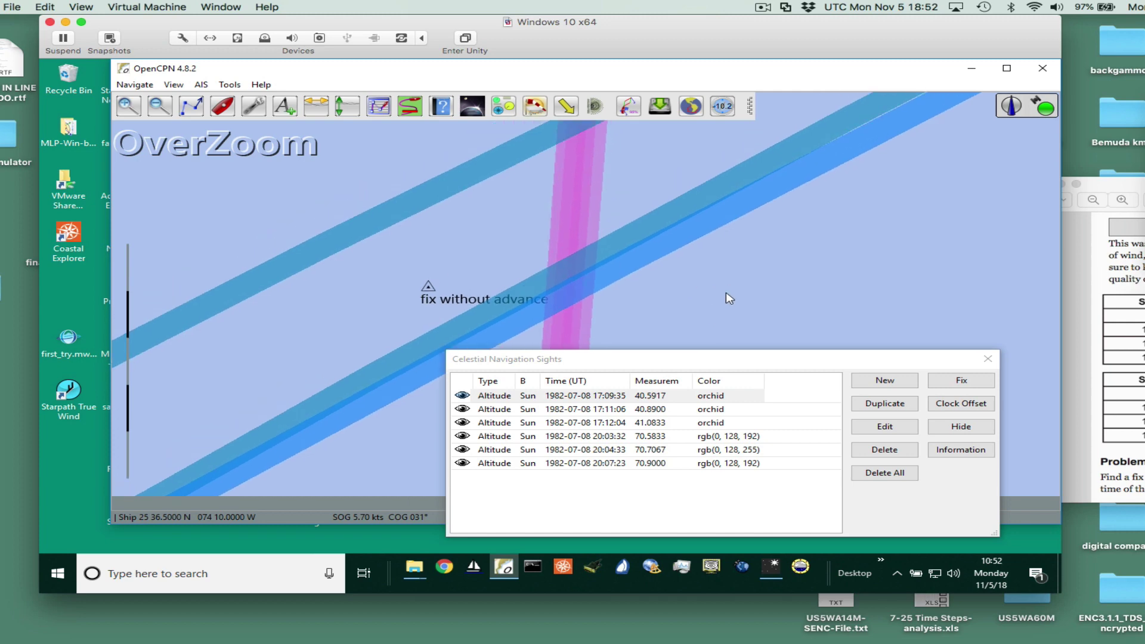
pyautogui.click(974, 386)
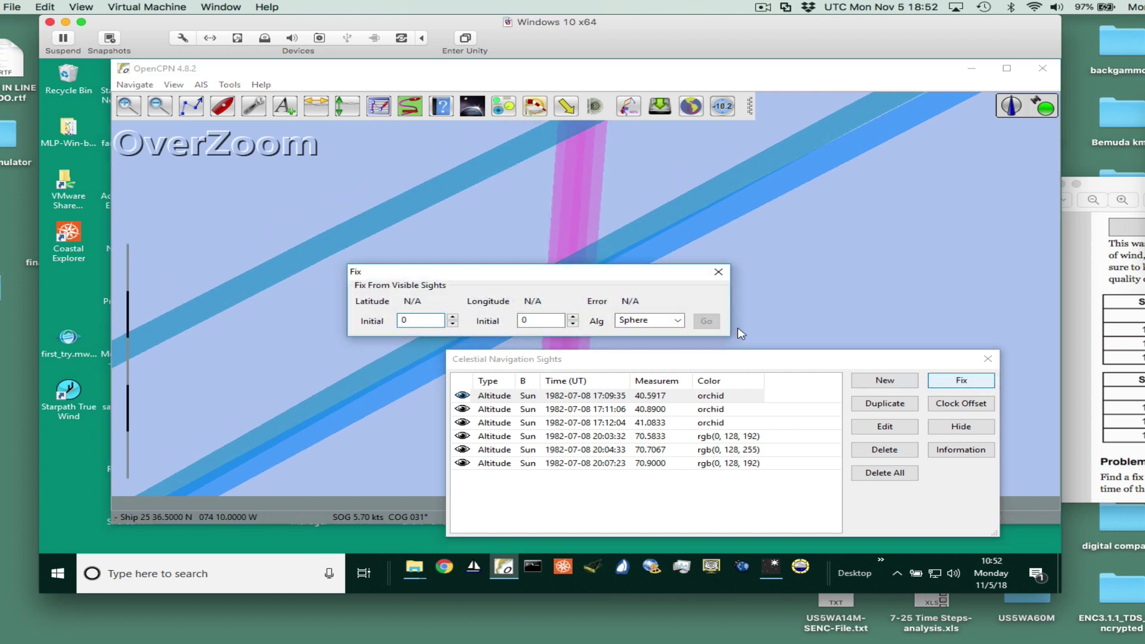
pyautogui.click(719, 271)
pyautogui.click(961, 380)
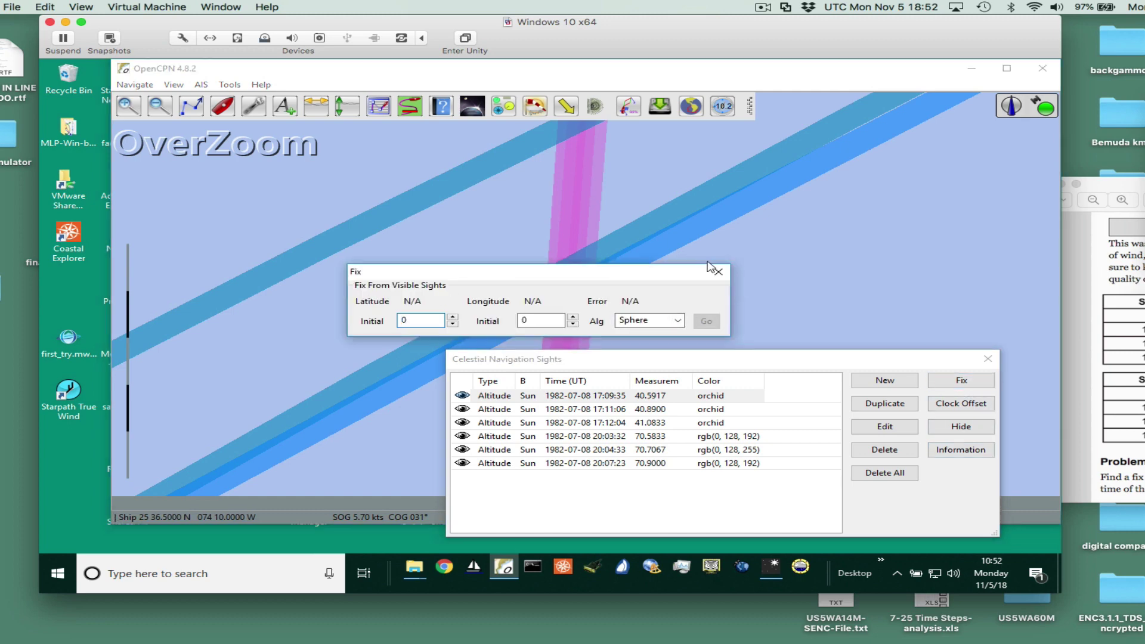
pyautogui.click(717, 271)
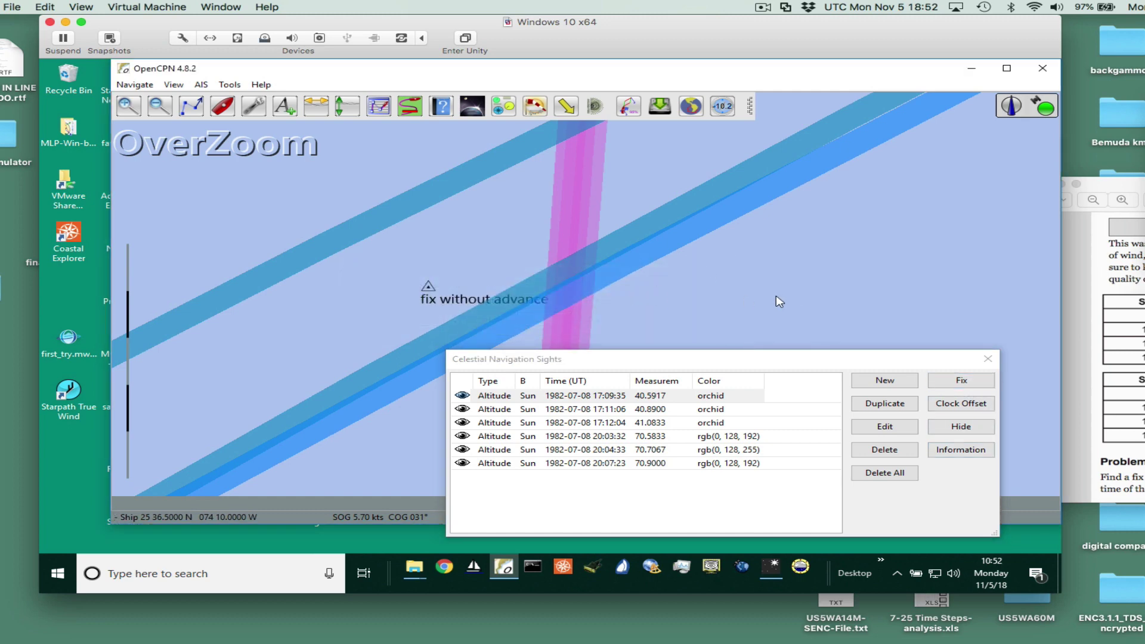
pyautogui.moveTo(777, 301); pyautogui.dragTo(844, 277)
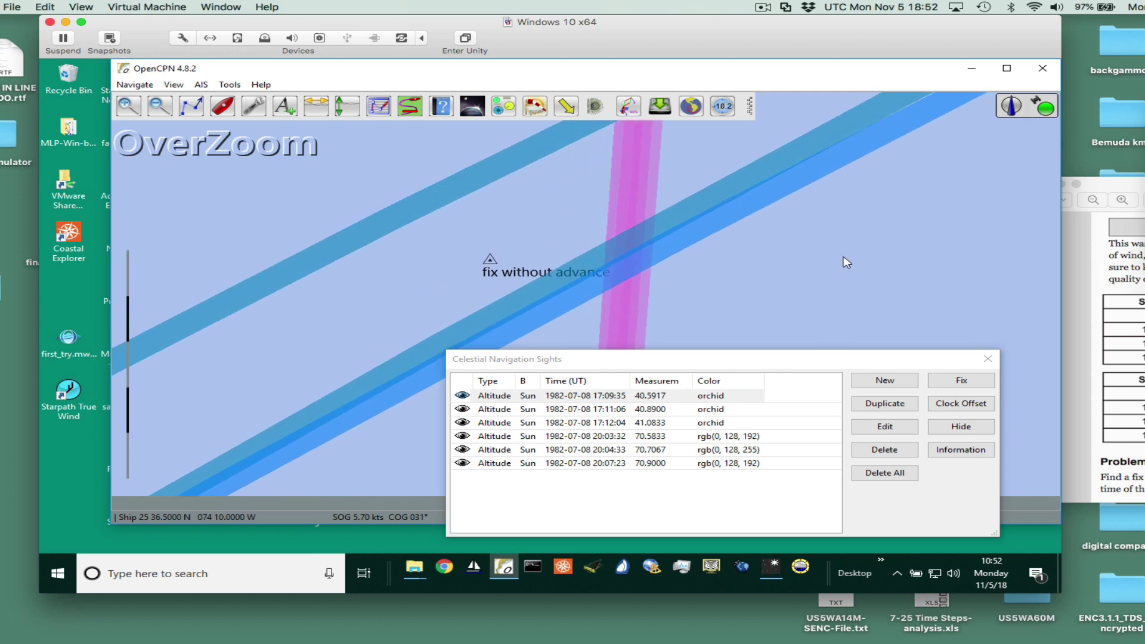
pyautogui.click(686, 364)
# Drag the sights list to the bottom-right and centre the fit slope diagram over the chart
pyautogui.moveTo(687, 365); pyautogui.dragTo(985, 434)
pyautogui.moveTo(867, 268); pyautogui.dragTo(740, 336)
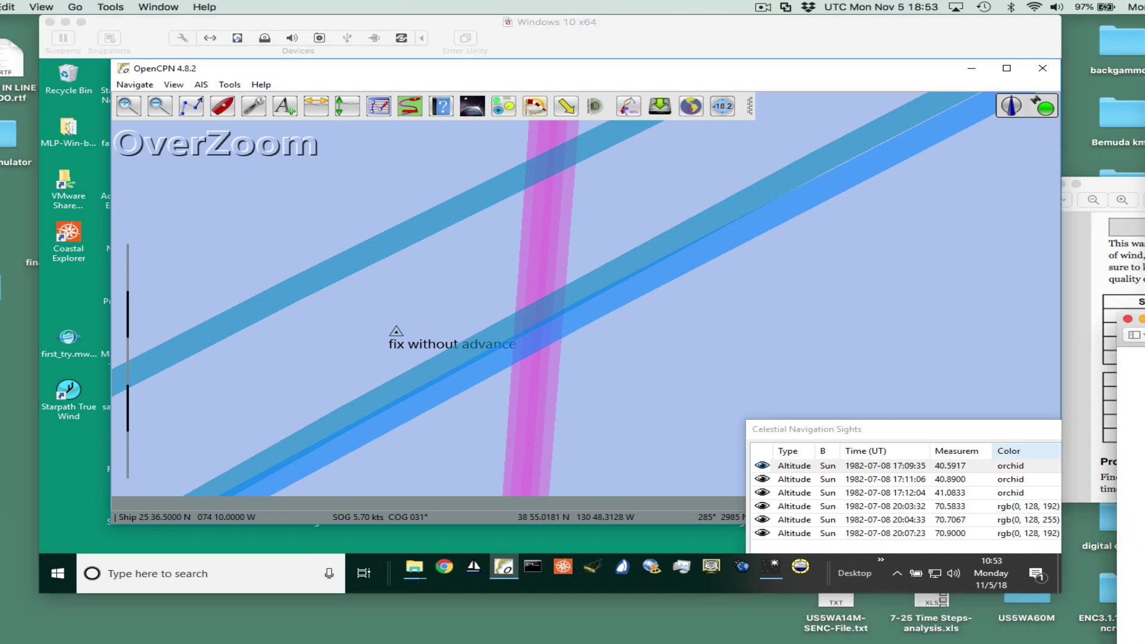
pyautogui.moveTo(1140, 281); pyautogui.dragTo(526, 63)
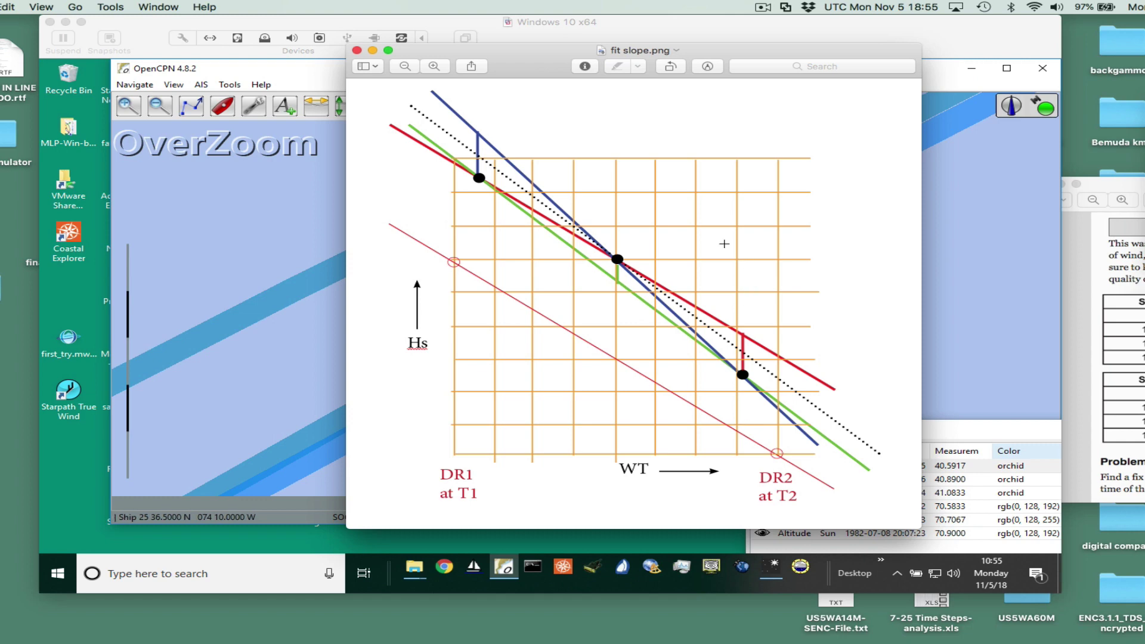
# Minimize the fit slope diagram and switch to the Windows virtual machine running StarPilot
pyautogui.moveTo(639, 76); pyautogui.dragTo(603, 71)
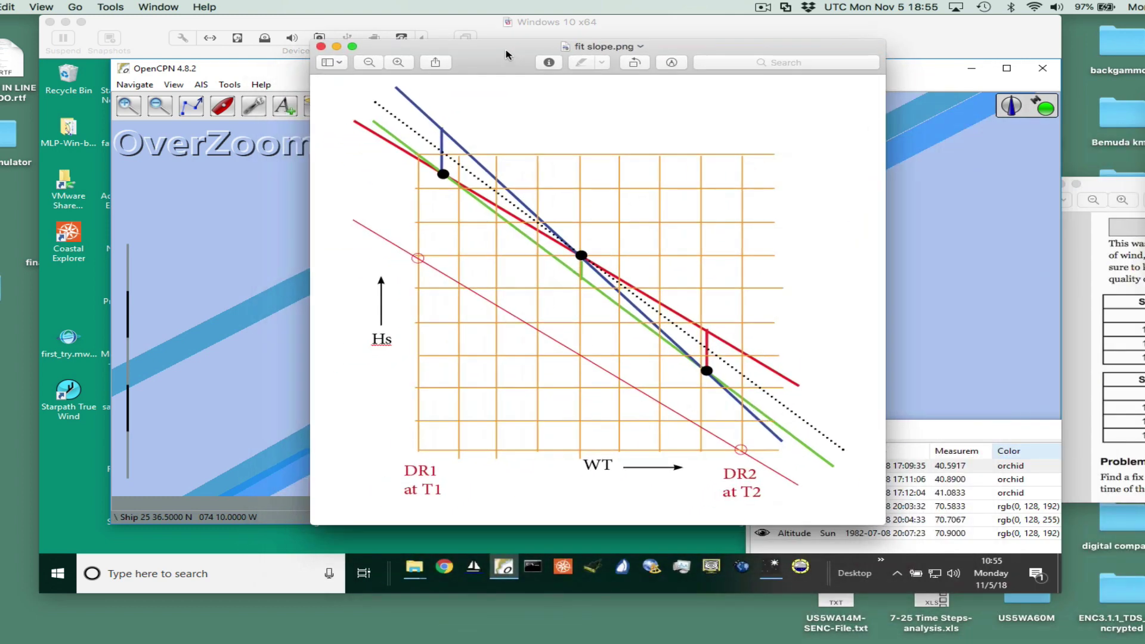
pyautogui.moveTo(506, 55); pyautogui.dragTo(505, 58)
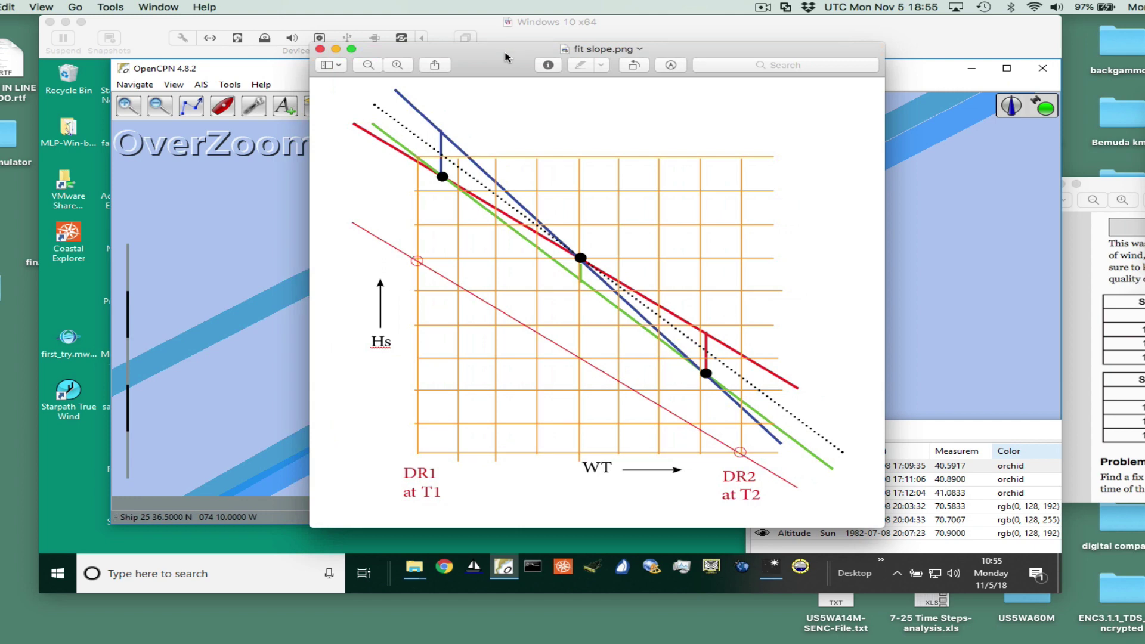
pyautogui.doubleClick(506, 57)
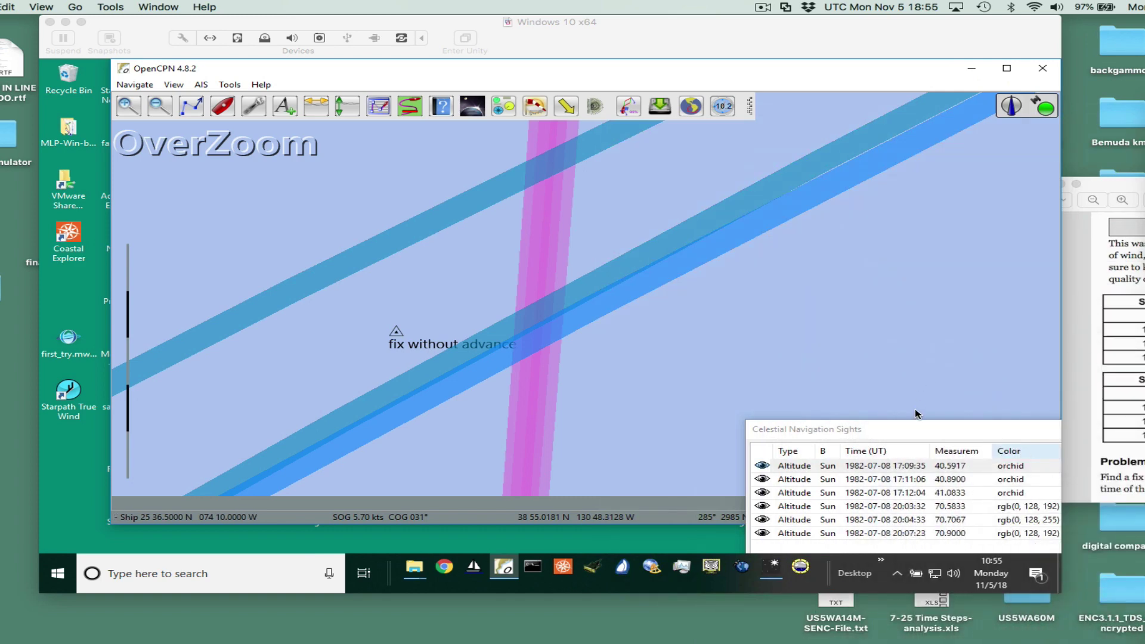
pyautogui.click(771, 366)
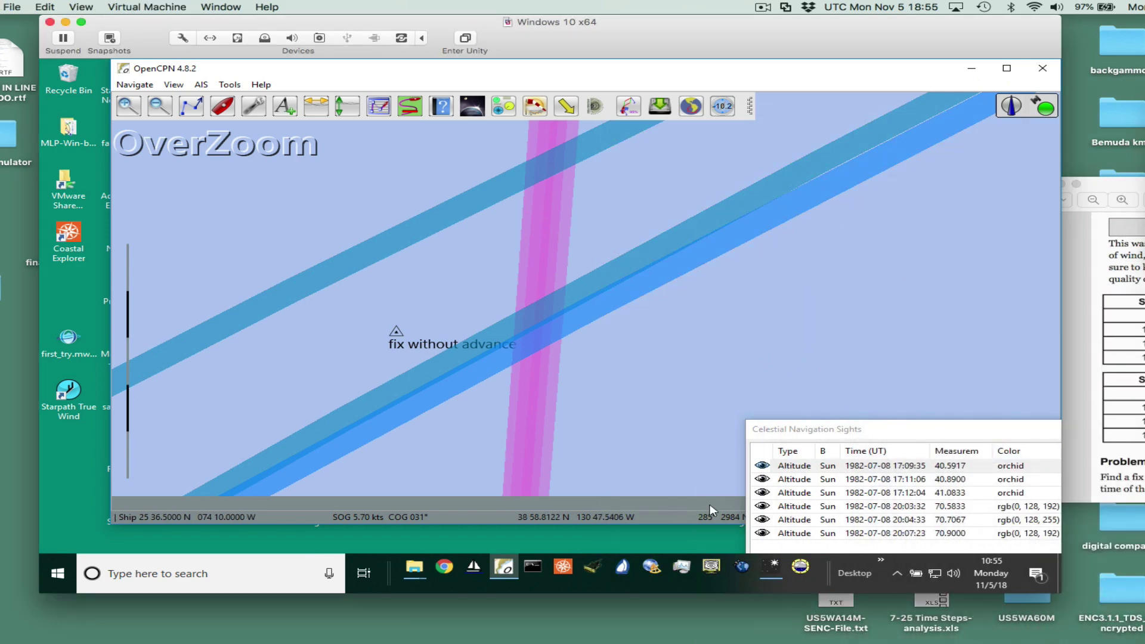
pyautogui.click(771, 570)
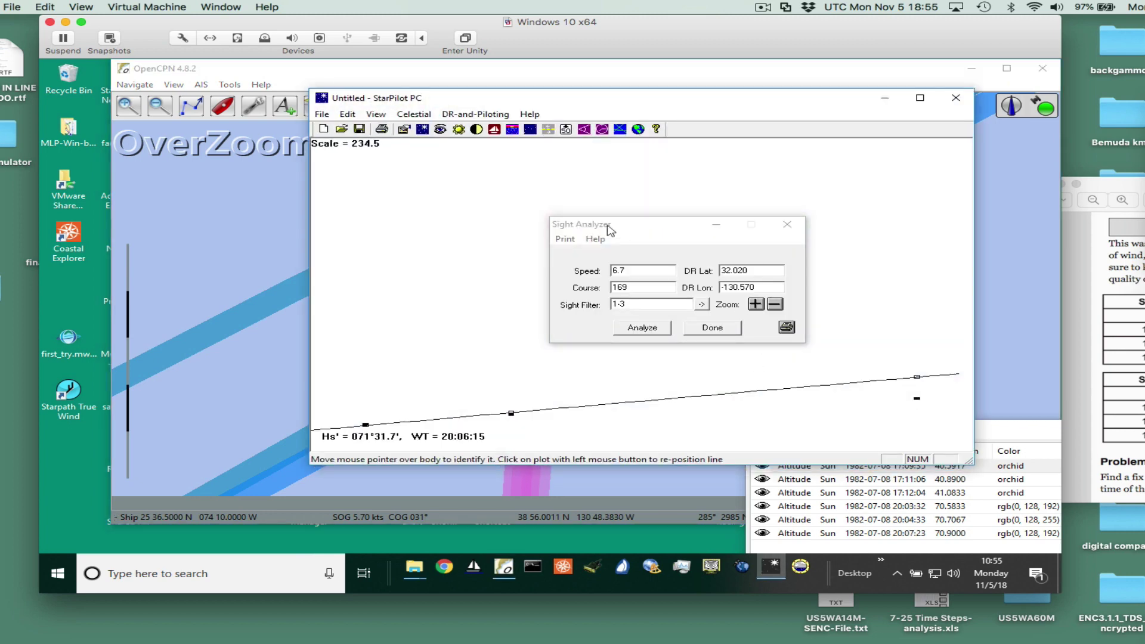
pyautogui.moveTo(678, 235)
pyautogui.mouseDown()
pyautogui.moveTo(489, 174)
pyautogui.moveTo(494, 197)
pyautogui.mouseUp()
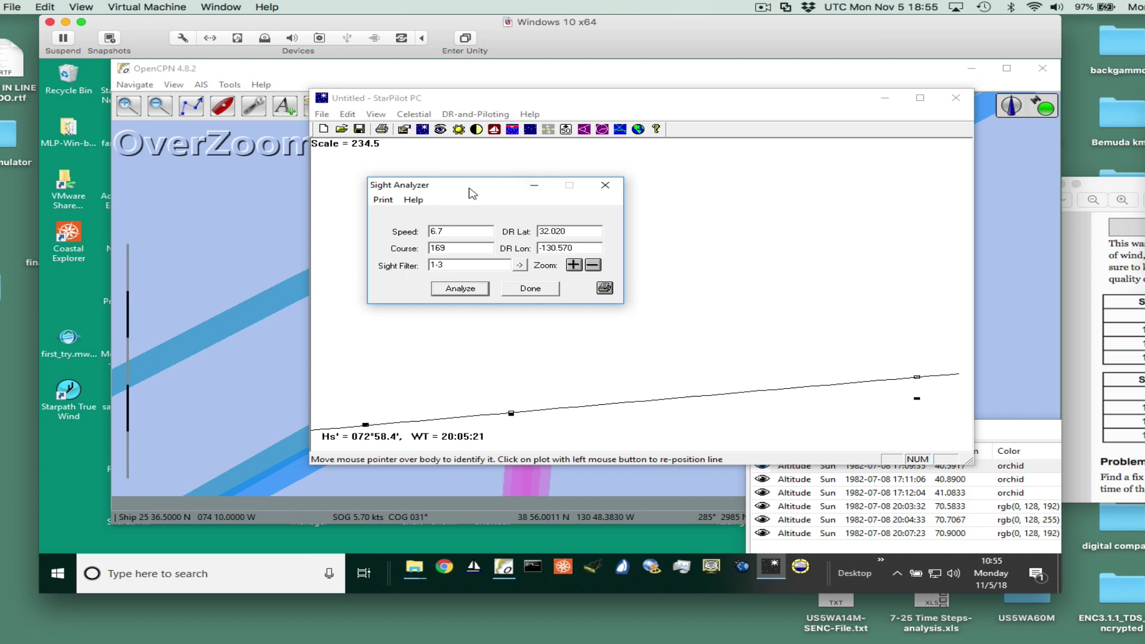
pyautogui.moveTo(466, 190); pyautogui.dragTo(506, 173)
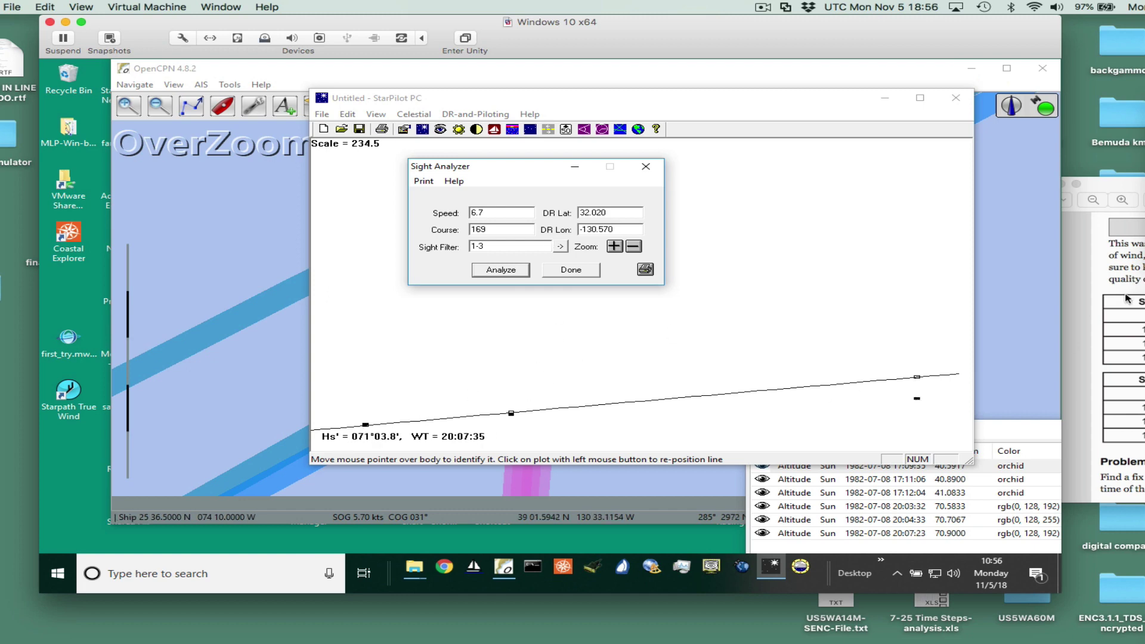
pyautogui.click(1116, 194)
pyautogui.moveTo(1117, 194); pyautogui.dragTo(593, 100)
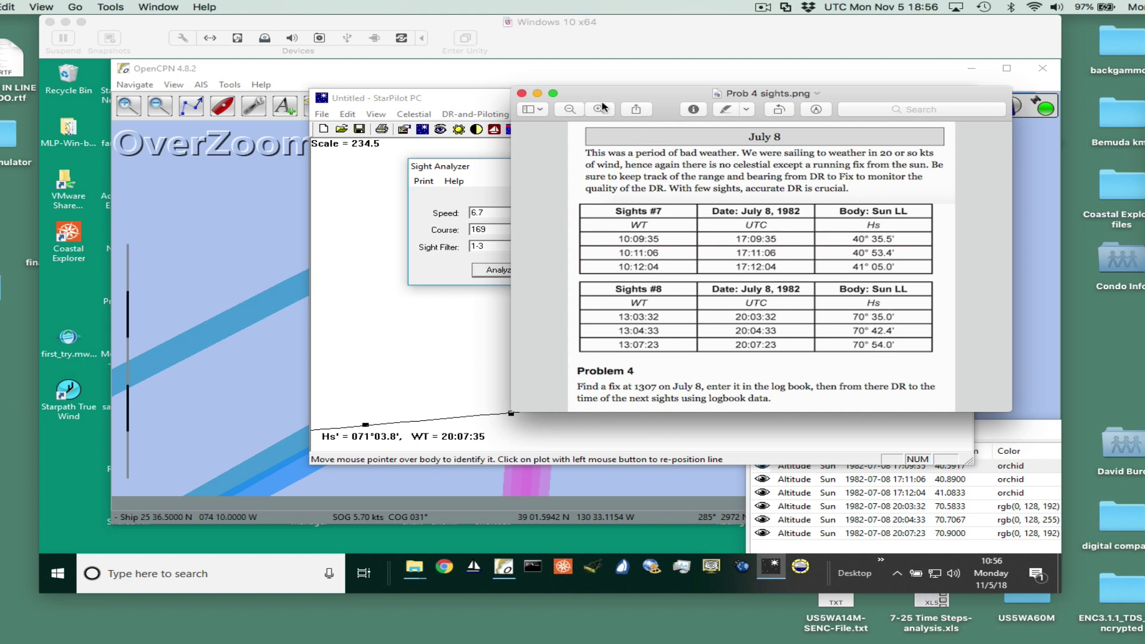
pyautogui.click(1029, 349)
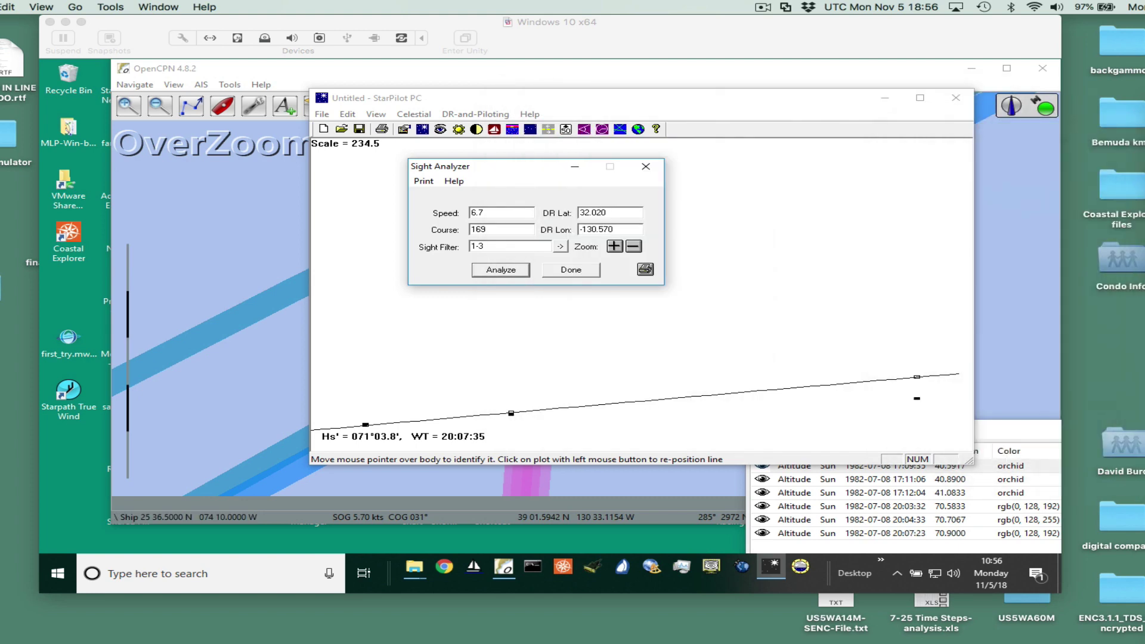
pyautogui.click(919, 401)
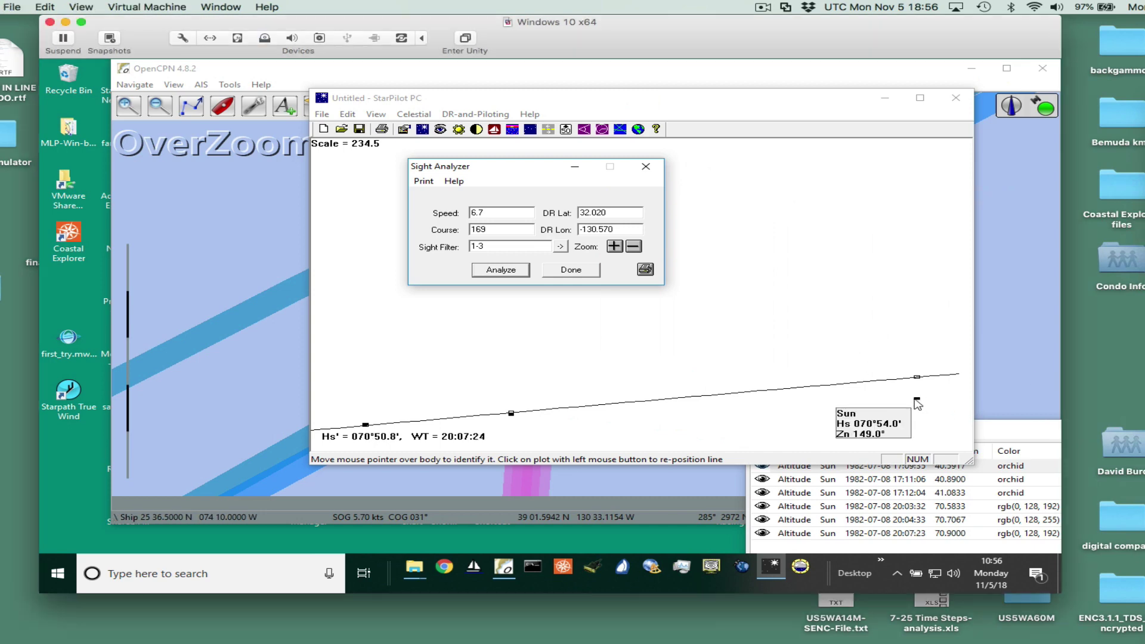
pyautogui.click(511, 414)
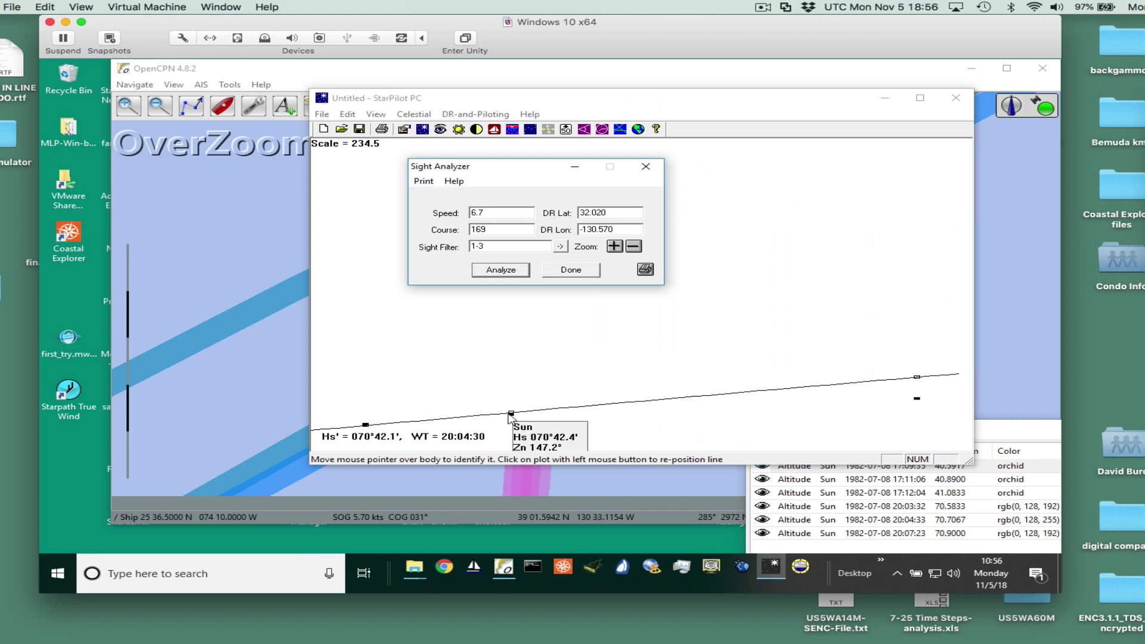
# Fit StarPilot's slope line through the earlier sun sights, then snap StarPilot right beside the plugin folder
pyautogui.click(621, 386)
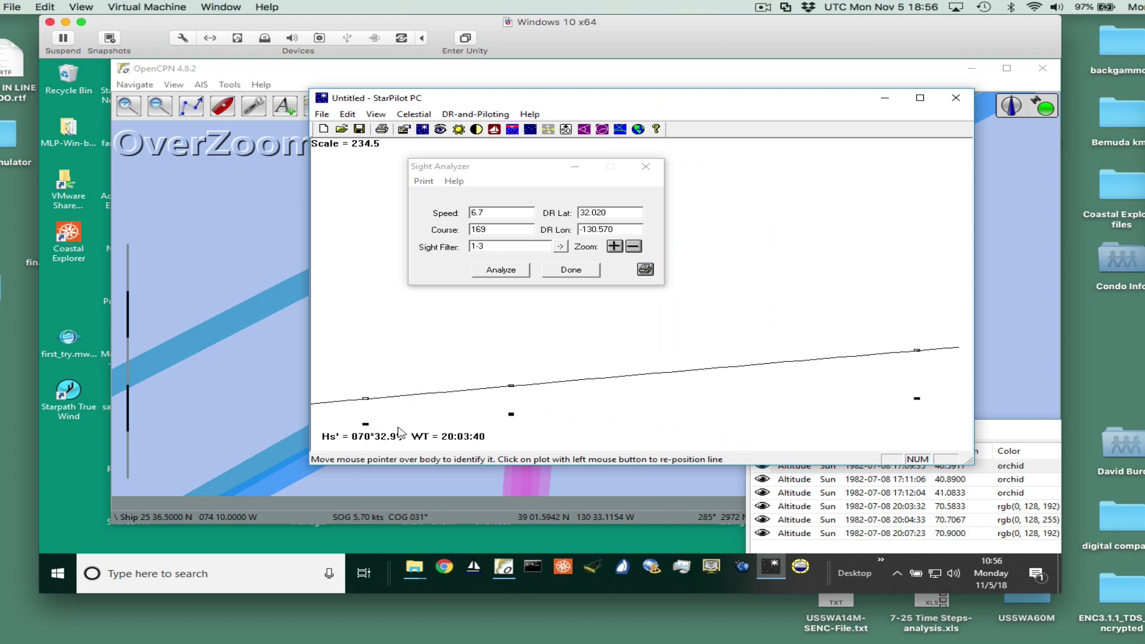
pyautogui.click(513, 418)
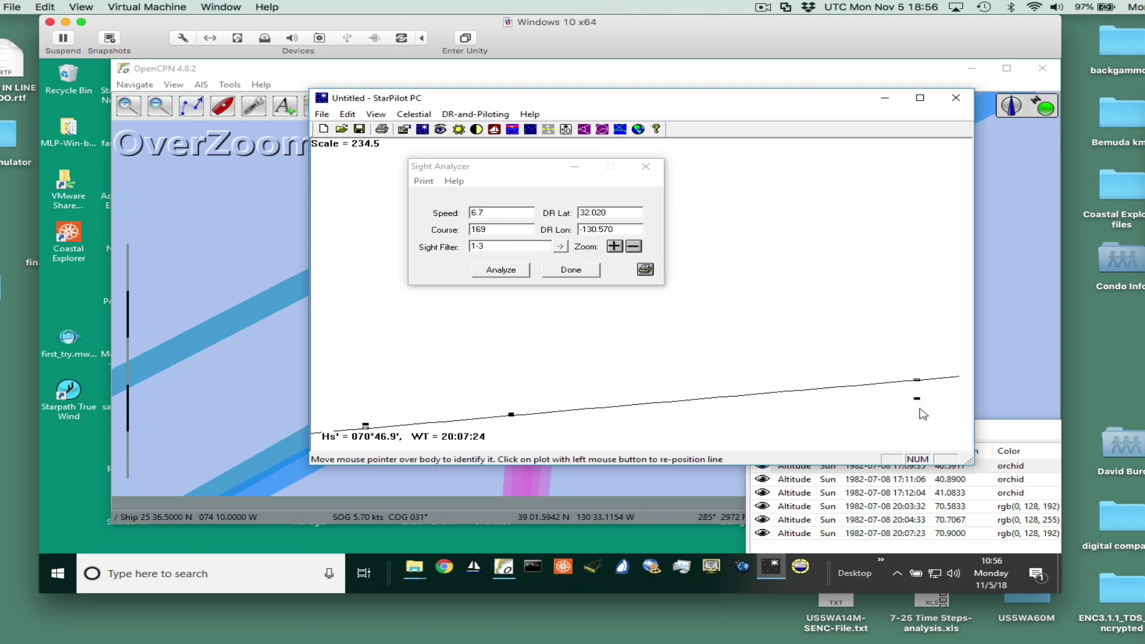
pyautogui.click(376, 429)
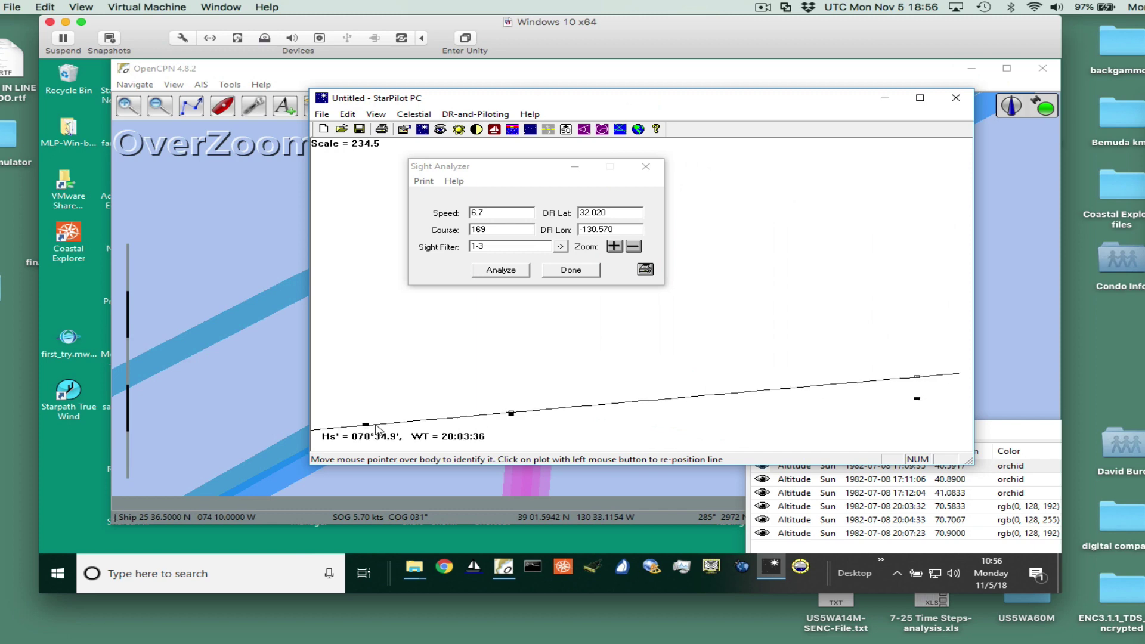
pyautogui.click(492, 418)
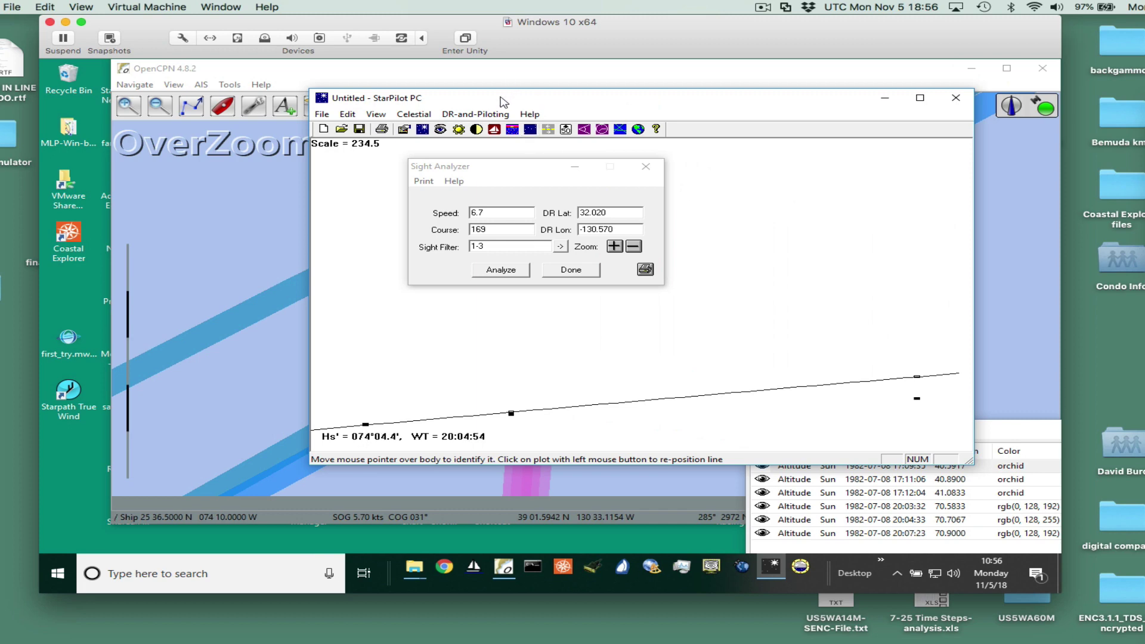
pyautogui.moveTo(487, 102); pyautogui.dragTo(1058, 117)
pyautogui.click(416, 322)
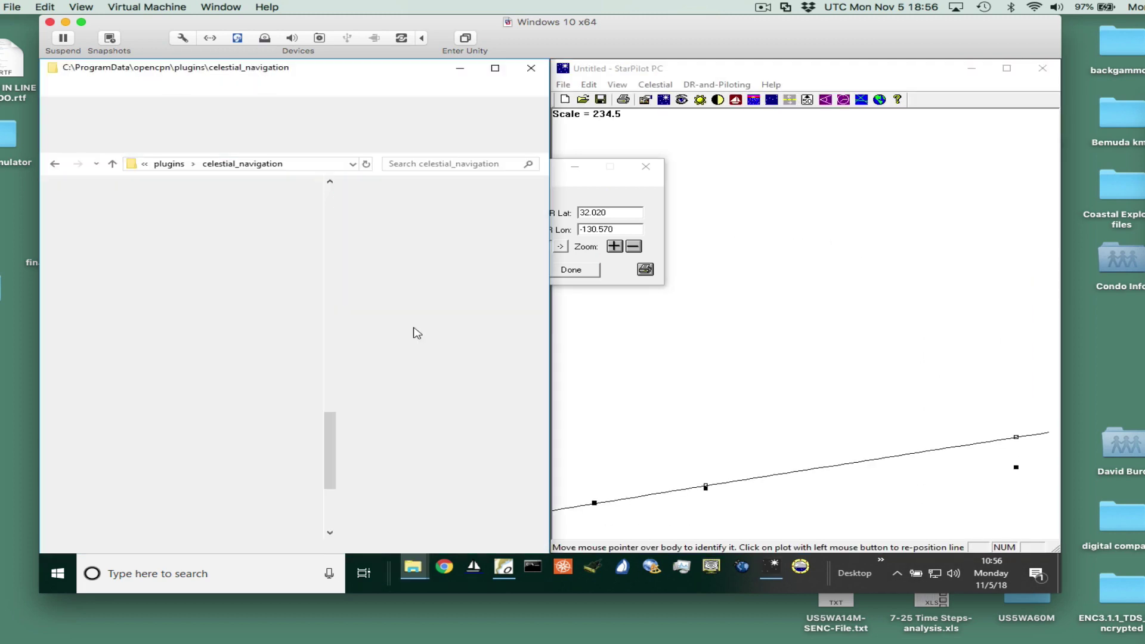
# Bring OpenCPN forward, pan to the fix, and hide the 20:07:23 sun sight
pyautogui.click(461, 70)
pyautogui.doubleClick(402, 68)
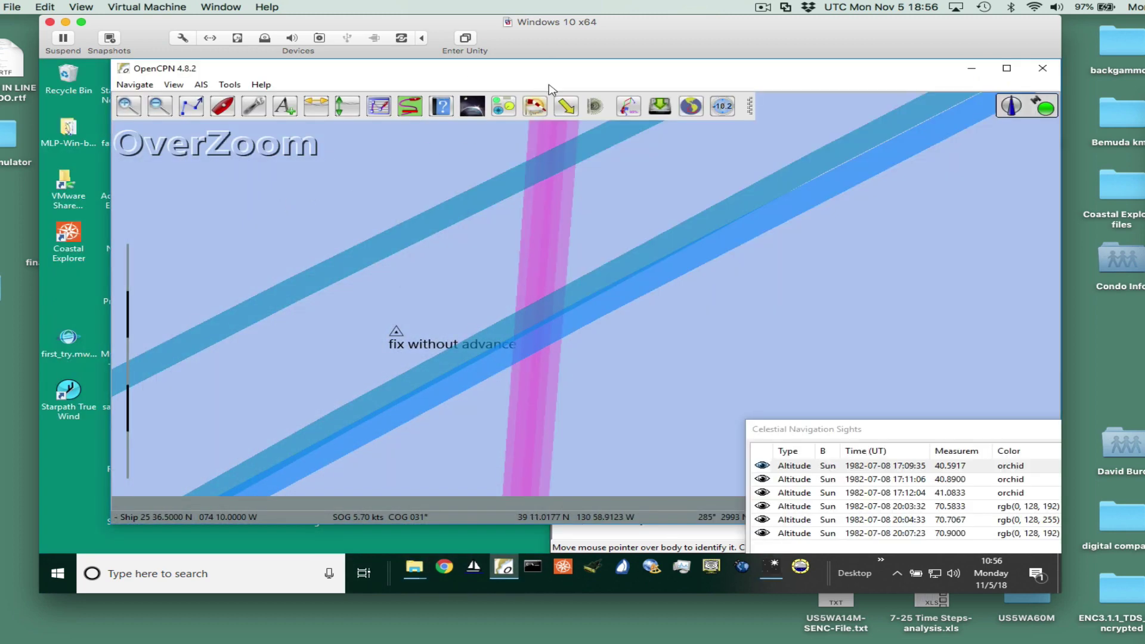
pyautogui.moveTo(724, 334); pyautogui.dragTo(511, 199)
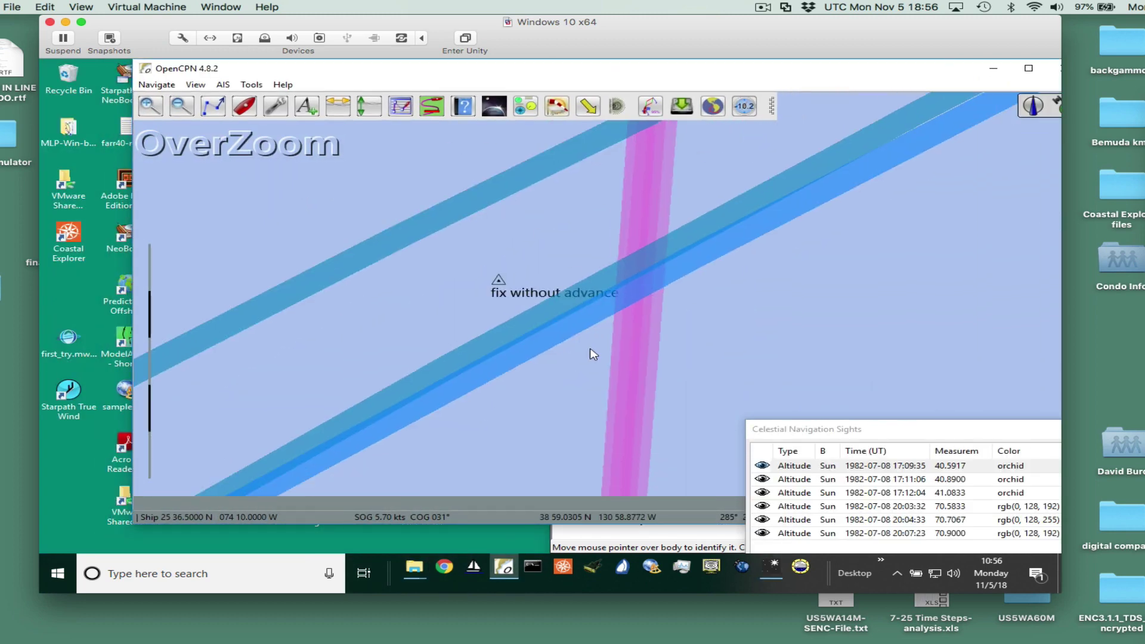
pyautogui.scroll(2, 591, 355)
pyautogui.scroll(-2, 590, 355)
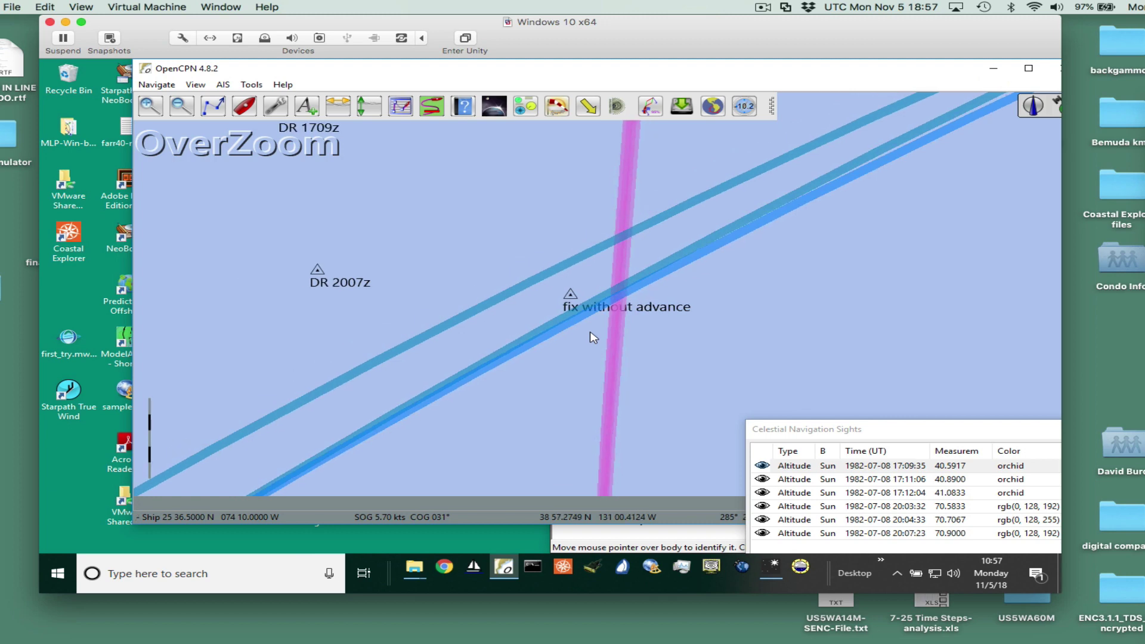
pyautogui.scroll(2, 594, 332)
pyautogui.scroll(-1, 621, 224)
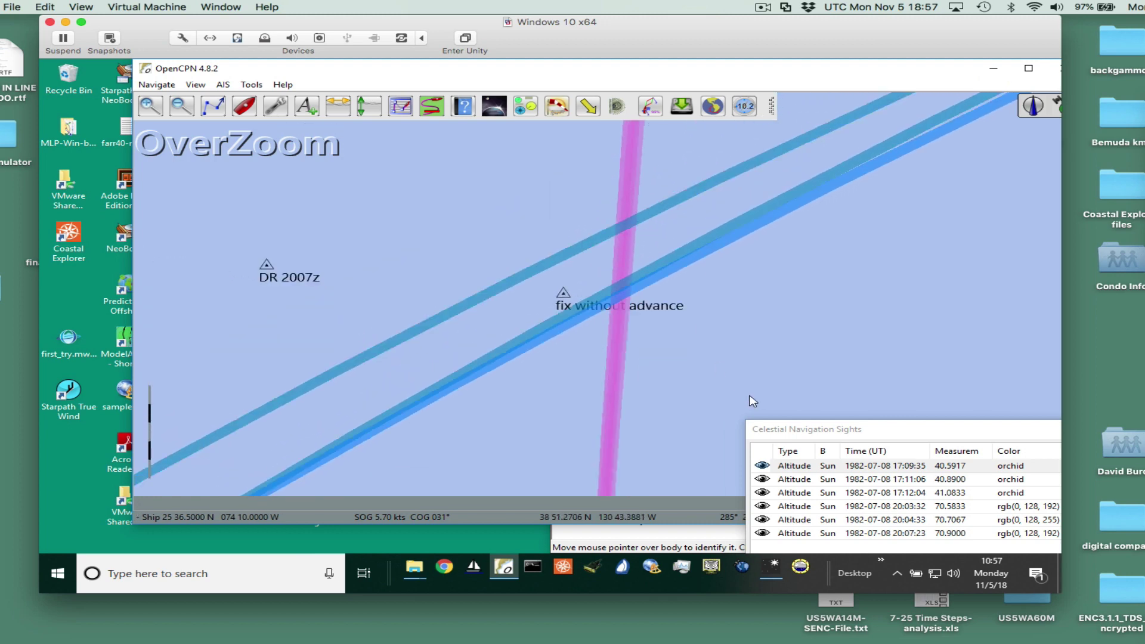
pyautogui.moveTo(865, 432); pyautogui.dragTo(842, 235)
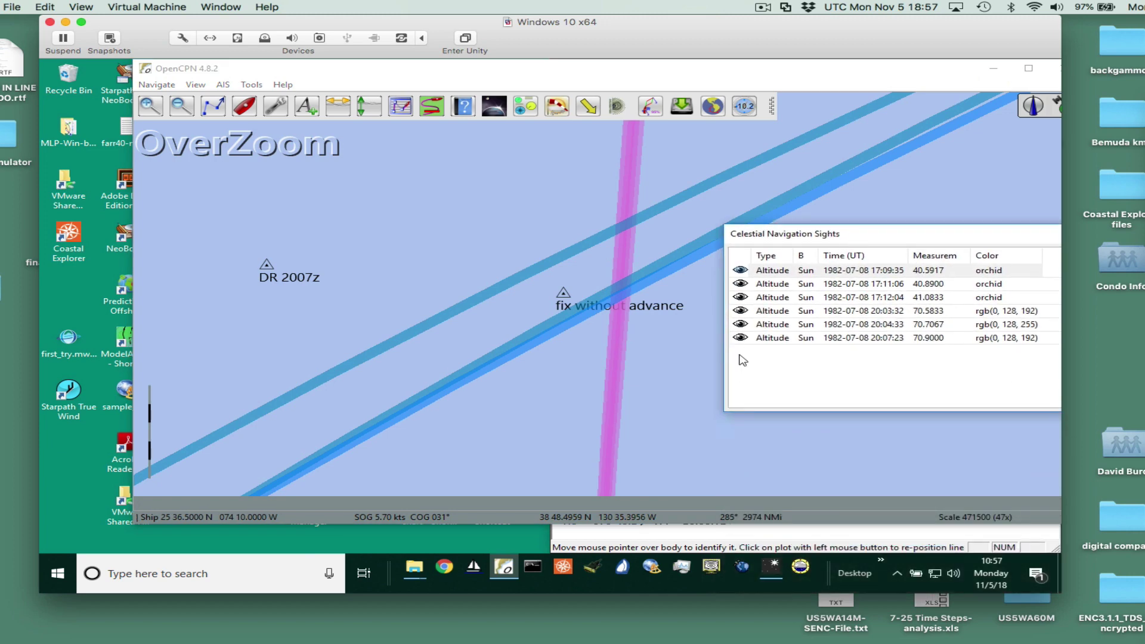
pyautogui.click(740, 338)
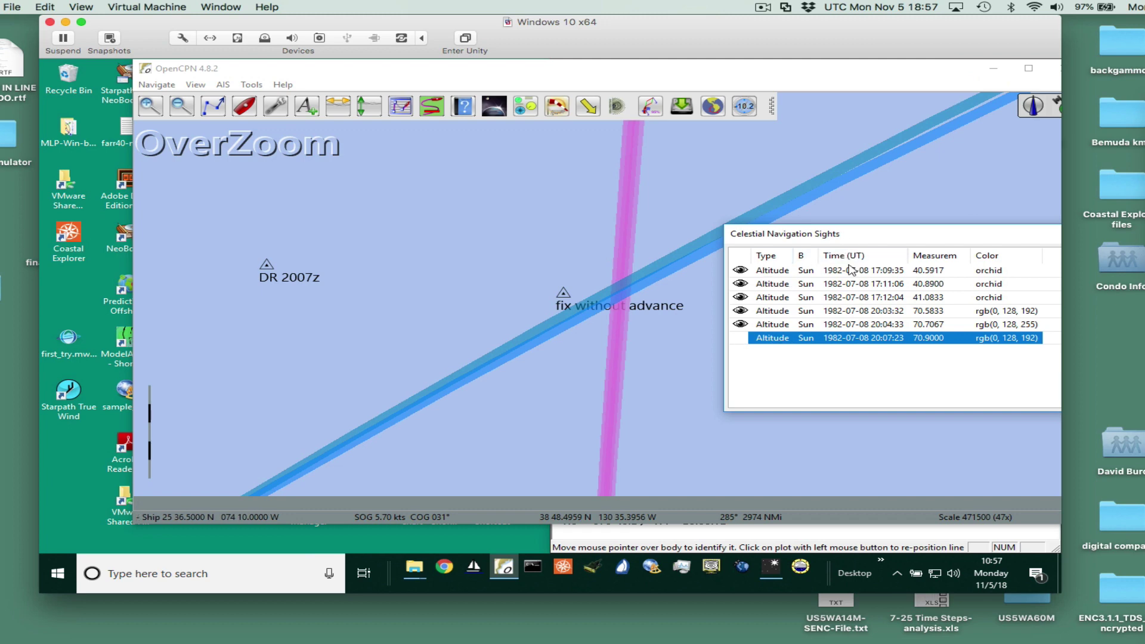
pyautogui.moveTo(870, 241)
pyautogui.mouseDown()
pyautogui.moveTo(922, 231)
pyautogui.moveTo(886, 262)
pyautogui.moveTo(935, 272)
pyautogui.mouseUp()
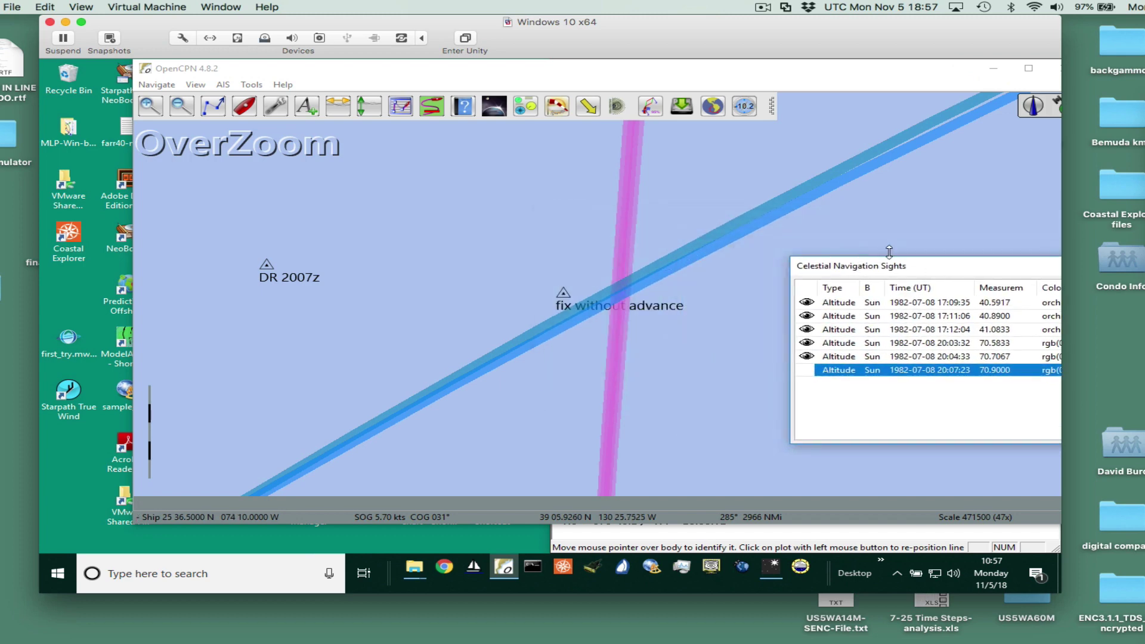
pyautogui.click(807, 372)
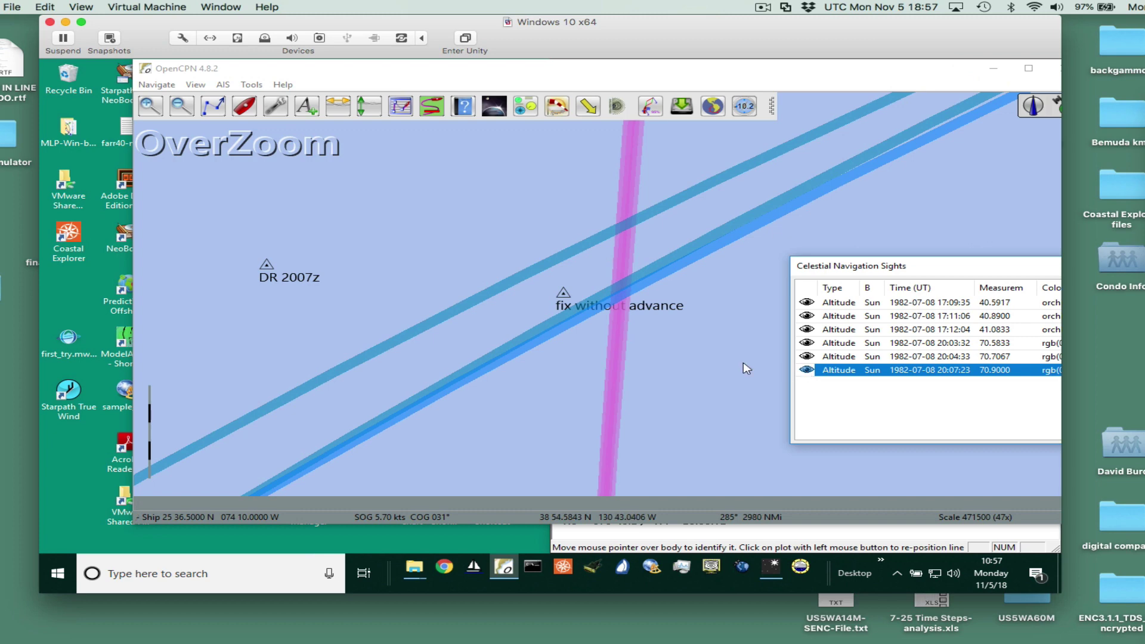
pyautogui.click(728, 402)
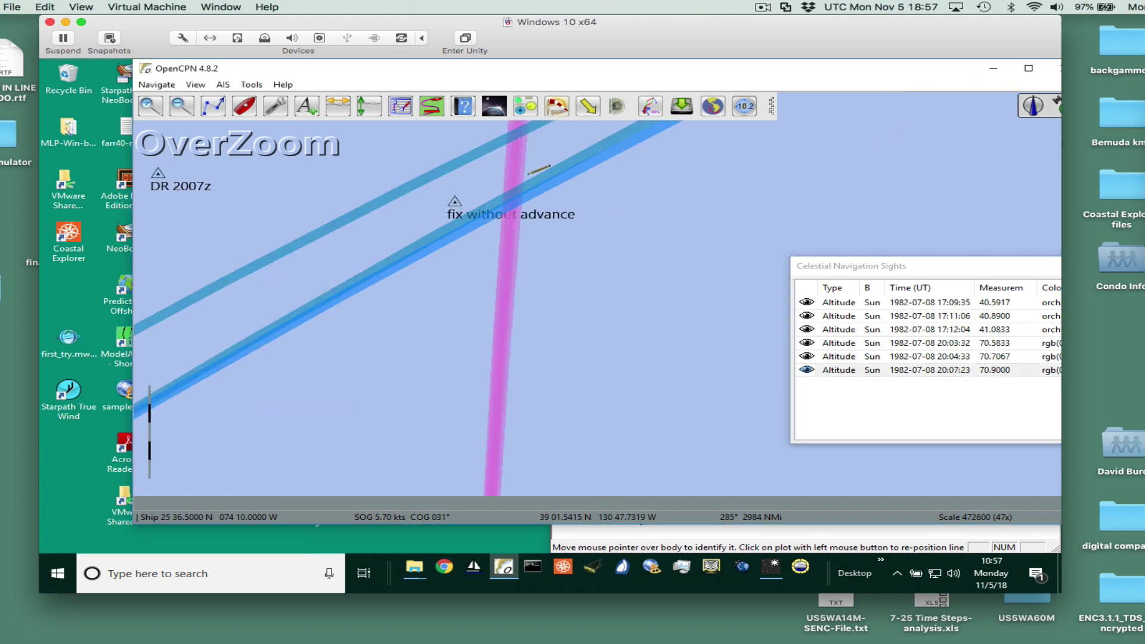
pyautogui.click(535, 186)
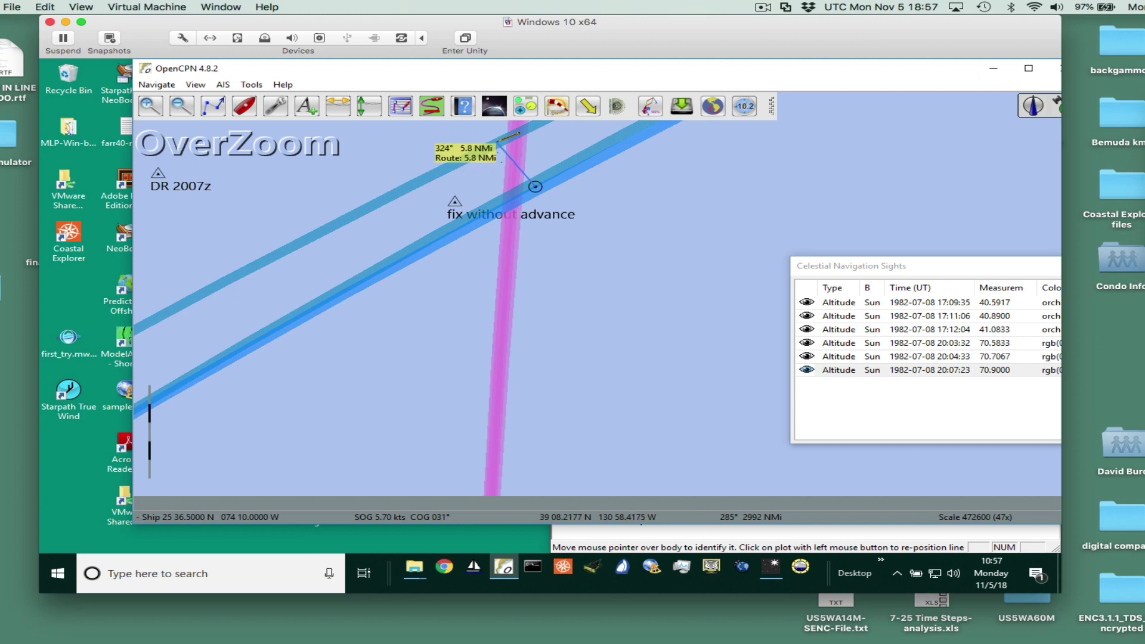
pyautogui.press('Escape')
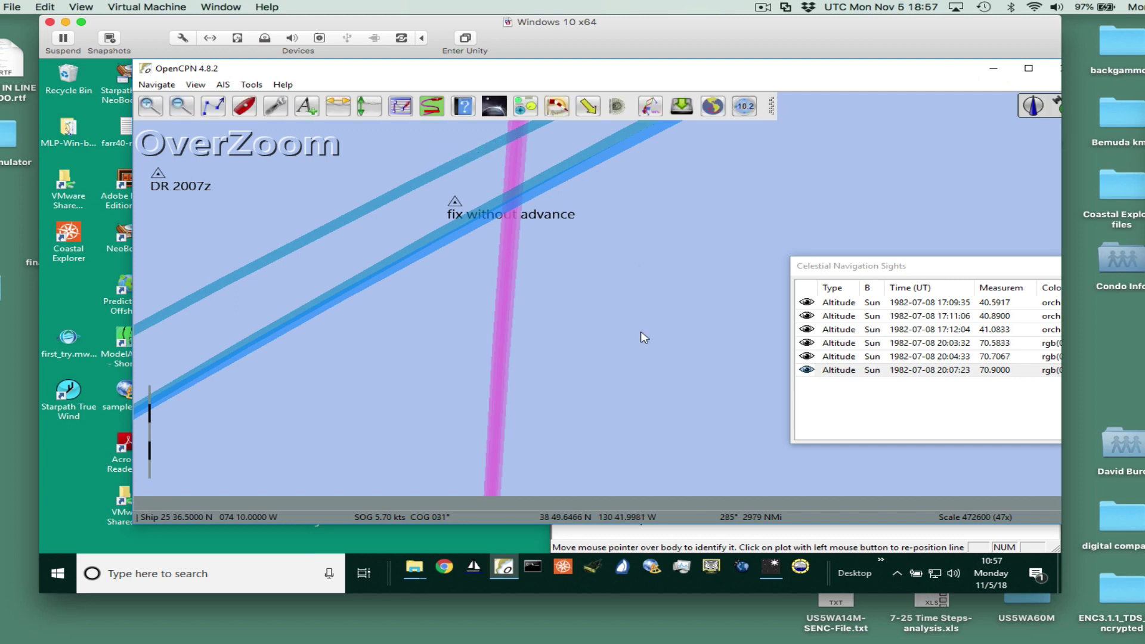
pyautogui.moveTo(620, 295); pyautogui.dragTo(682, 396)
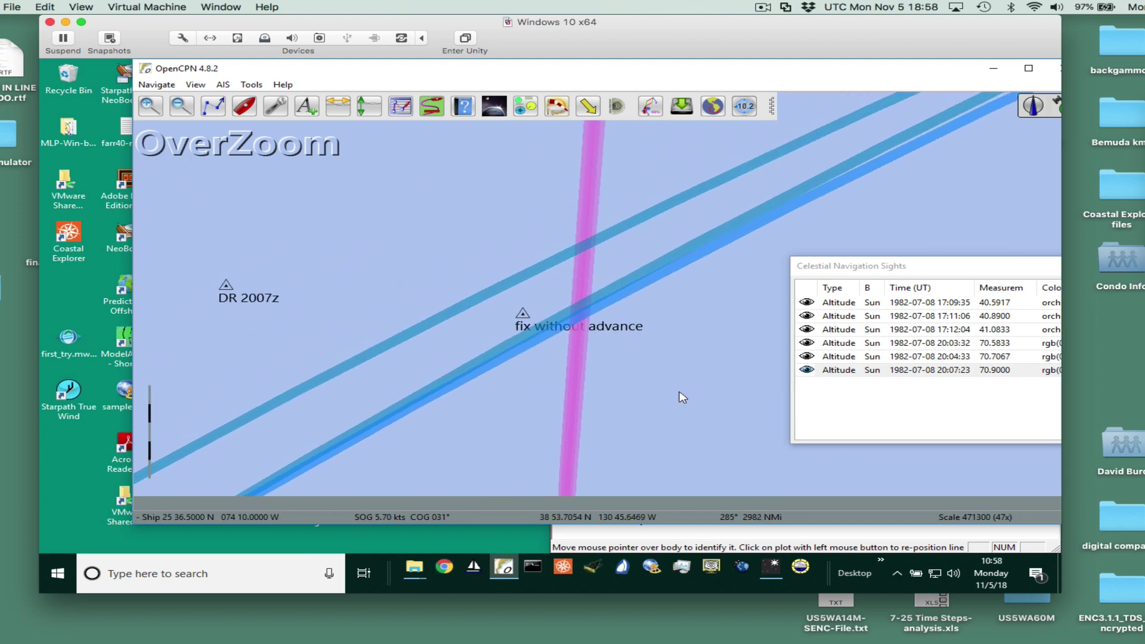
pyautogui.click(803, 373)
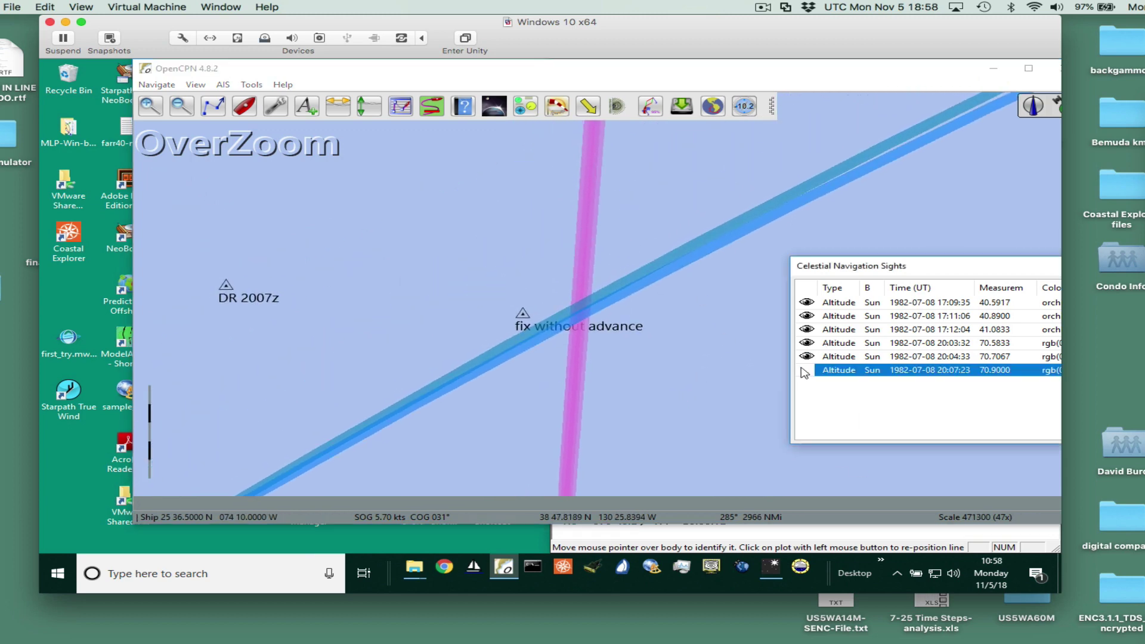
pyautogui.scroll(2, 617, 391)
pyautogui.scroll(-1, 617, 391)
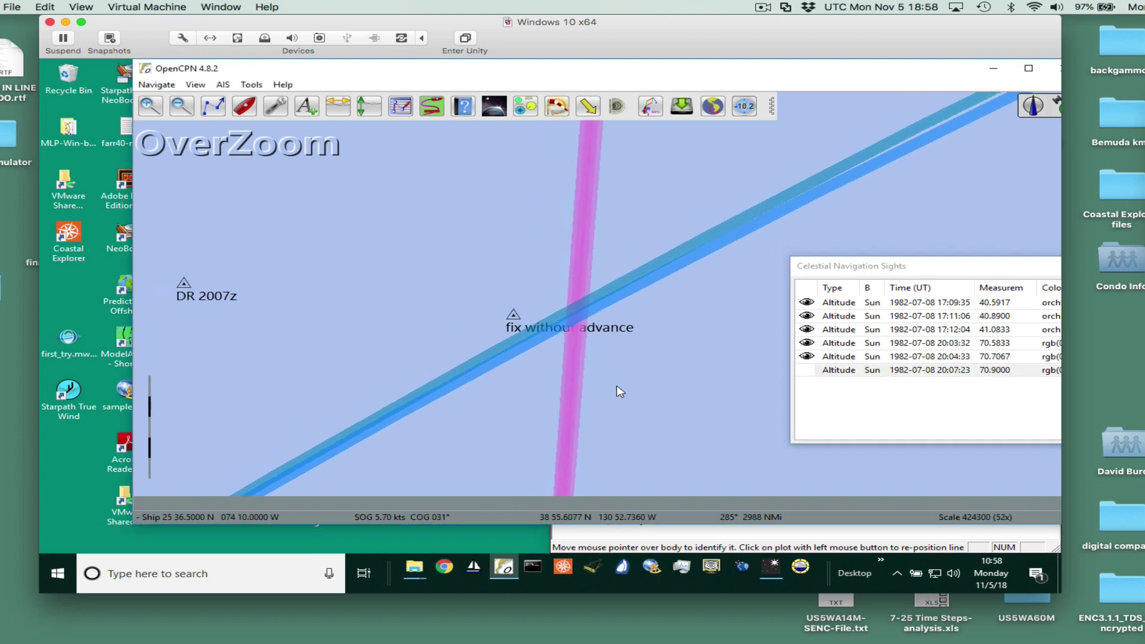
pyautogui.moveTo(618, 392); pyautogui.dragTo(642, 336)
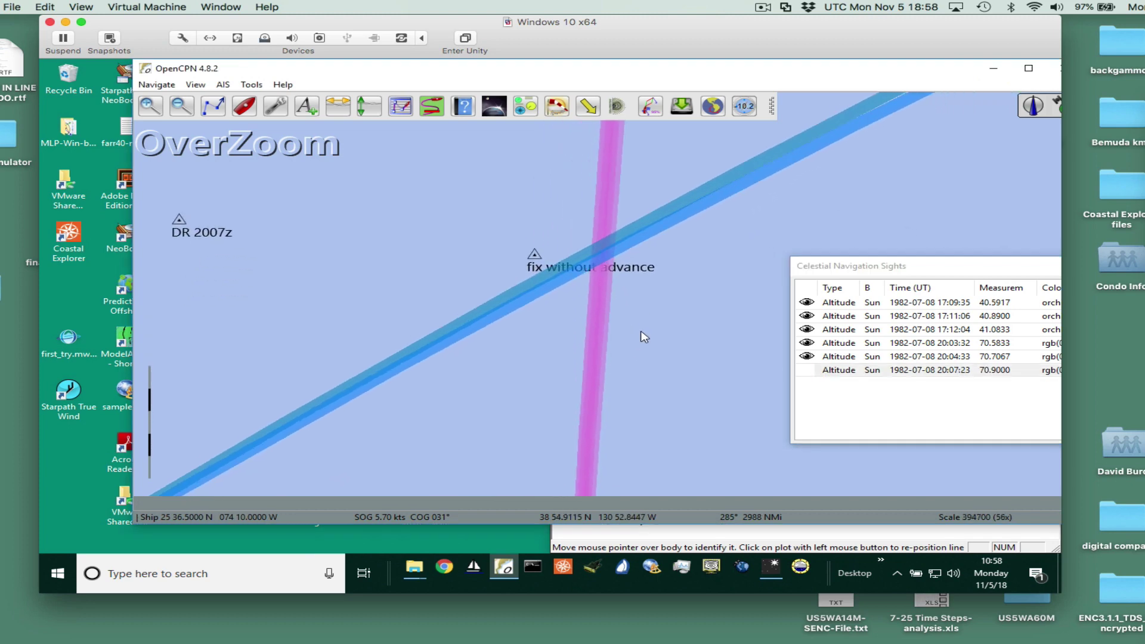
pyautogui.scroll(1, 640, 337)
pyautogui.scroll(1, 618, 219)
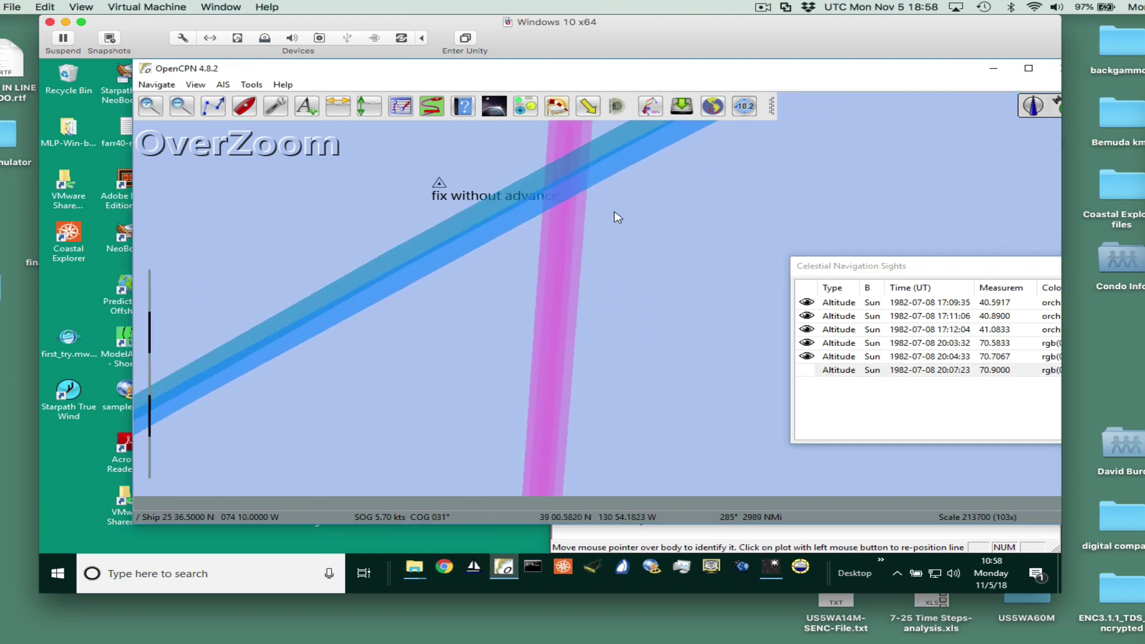
# Drop a mark at the line crossing and raise the 20:03:32 sight's line transparency
pyautogui.rightClick(565, 182)
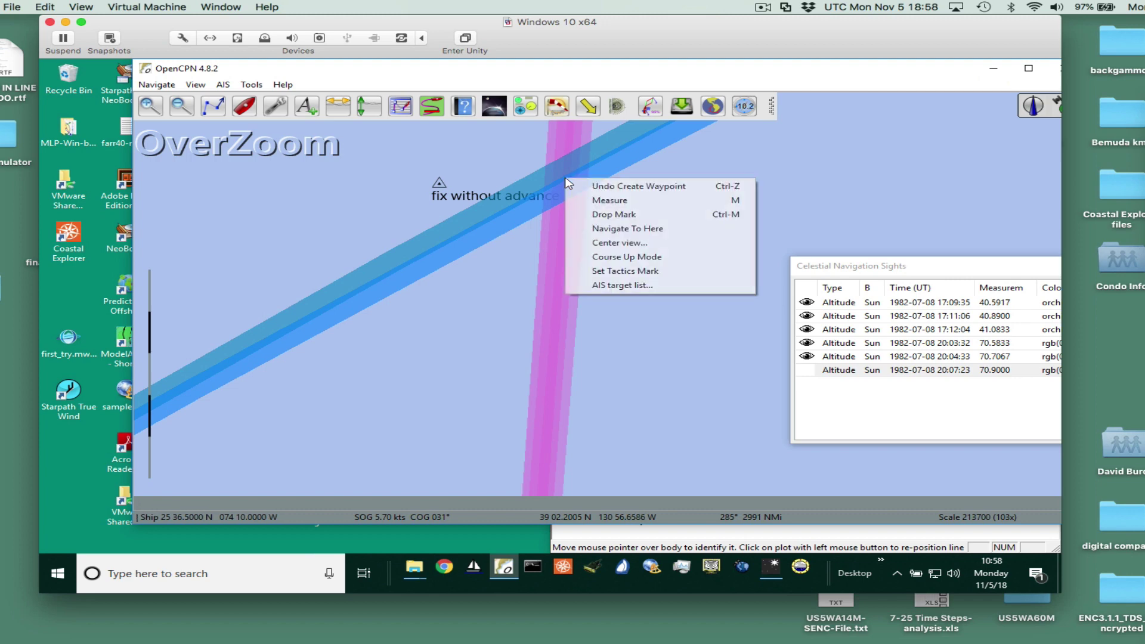
pyautogui.click(620, 215)
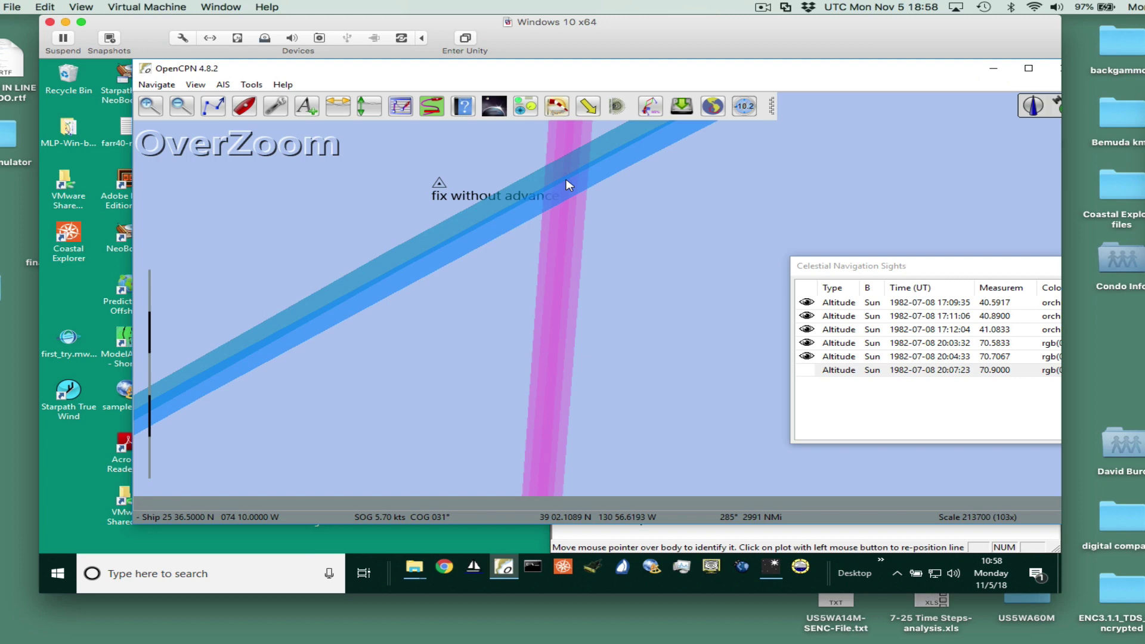
pyautogui.click(840, 344)
pyautogui.doubleClick(840, 347)
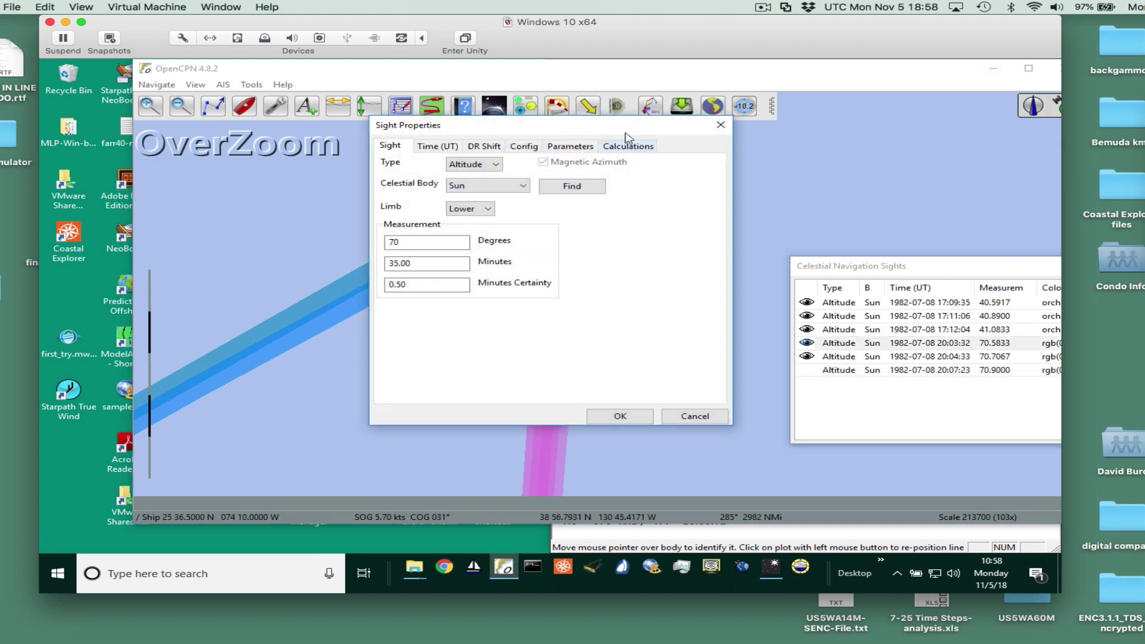
pyautogui.click(515, 148)
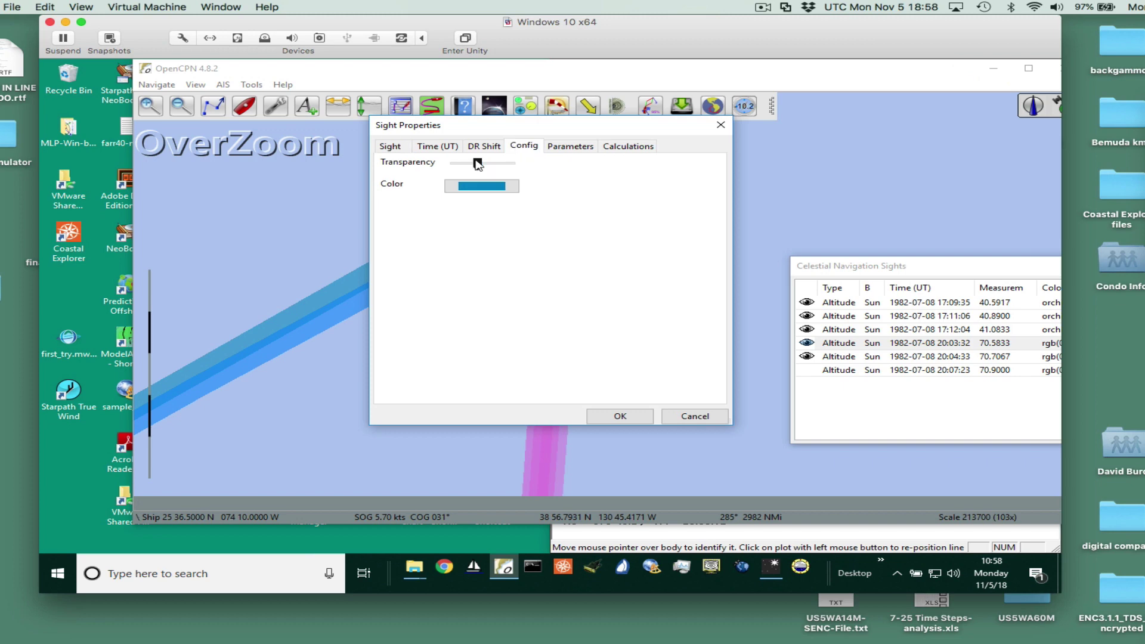
pyautogui.moveTo(476, 165); pyautogui.dragTo(503, 168)
pyautogui.click(621, 418)
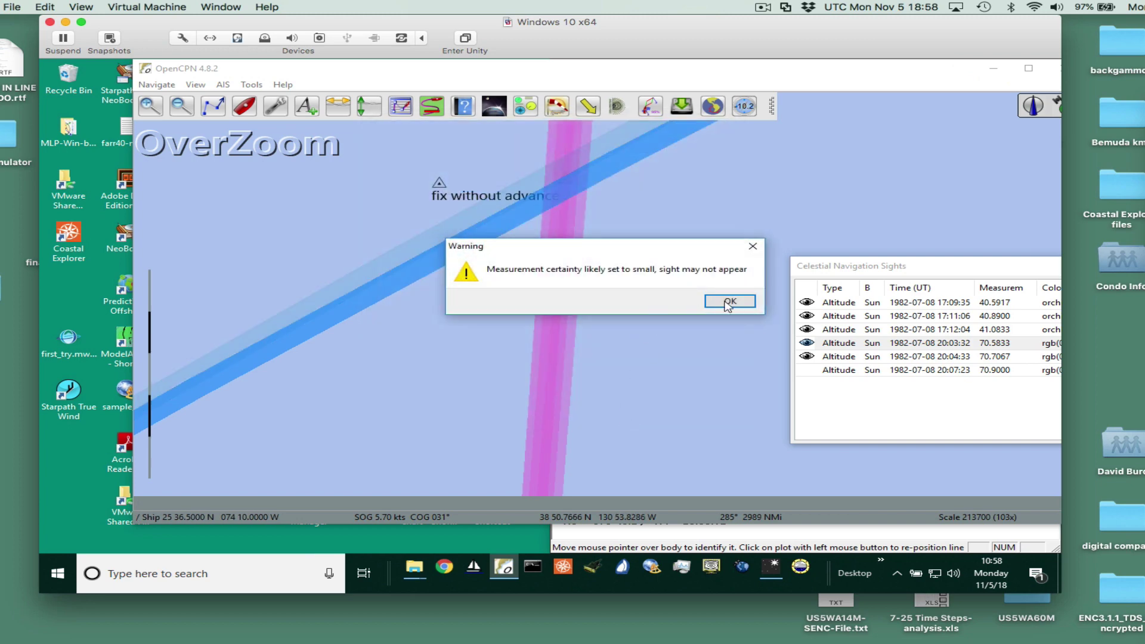
pyautogui.click(729, 300)
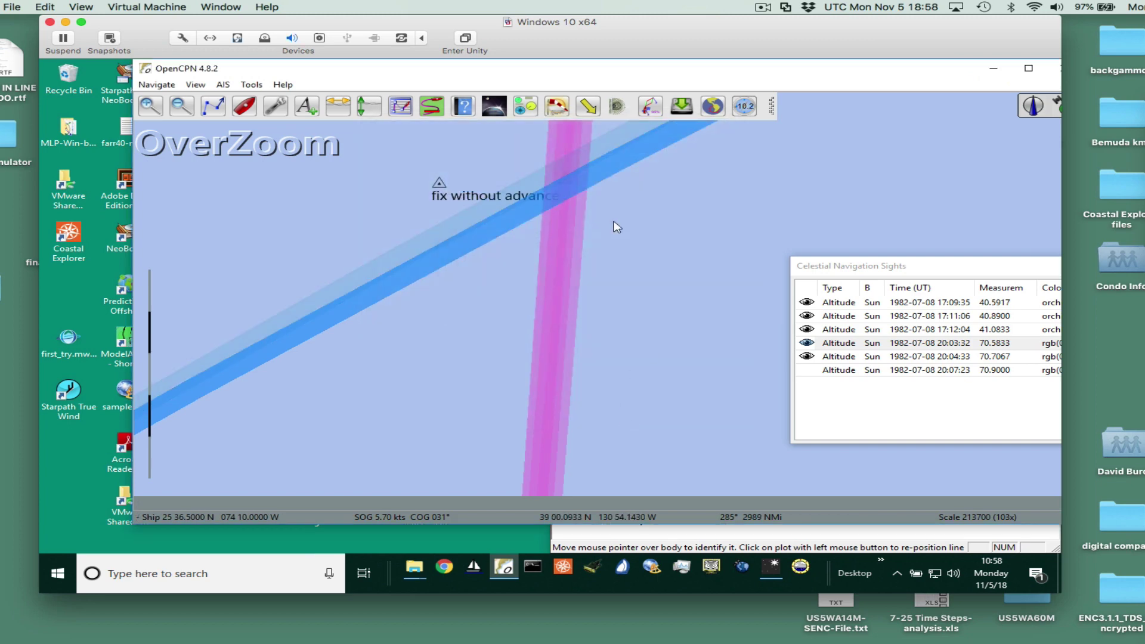
# Name the dropped mark FIX 2007z in Waypoint Properties
pyautogui.rightClick(565, 185)
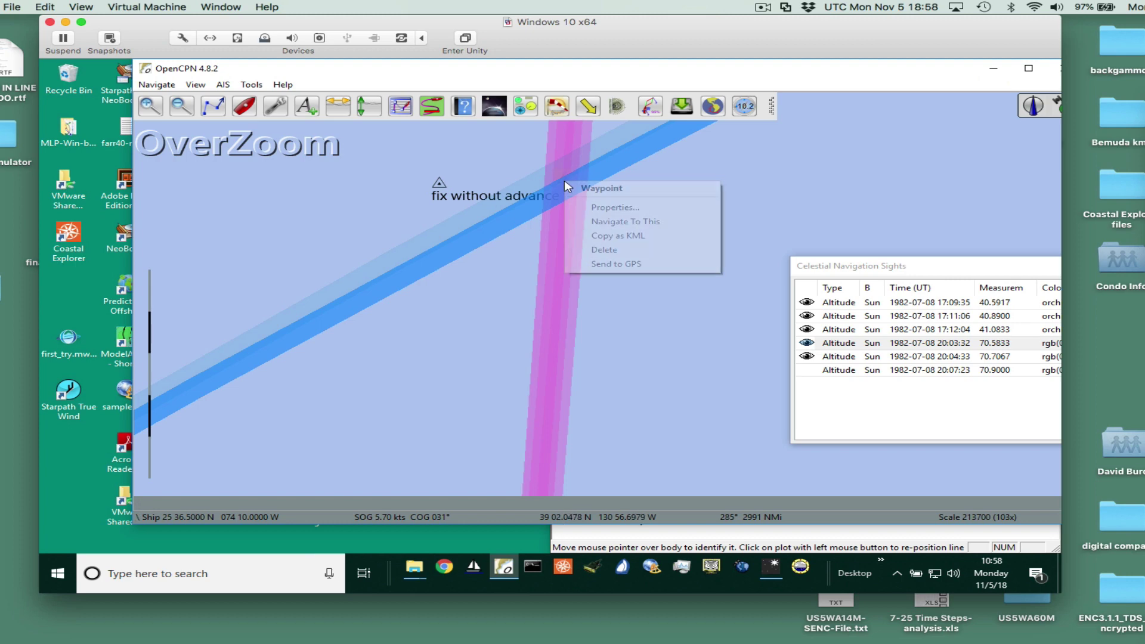
pyautogui.click(611, 208)
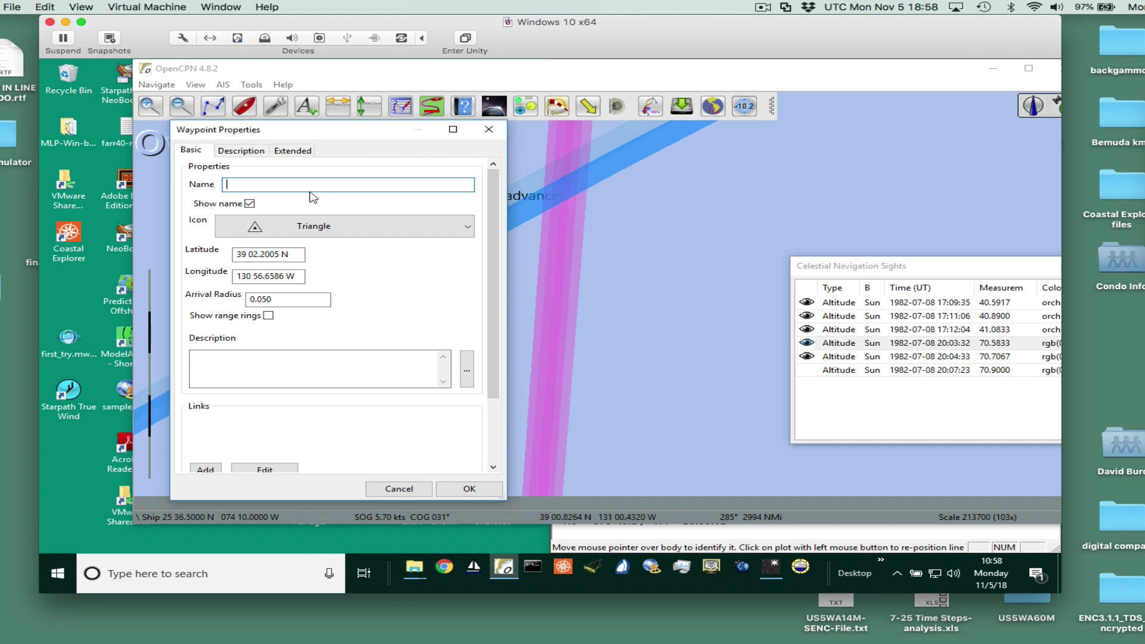
pyautogui.write('FIX')
pyautogui.write(' 2007z')
pyautogui.click(469, 489)
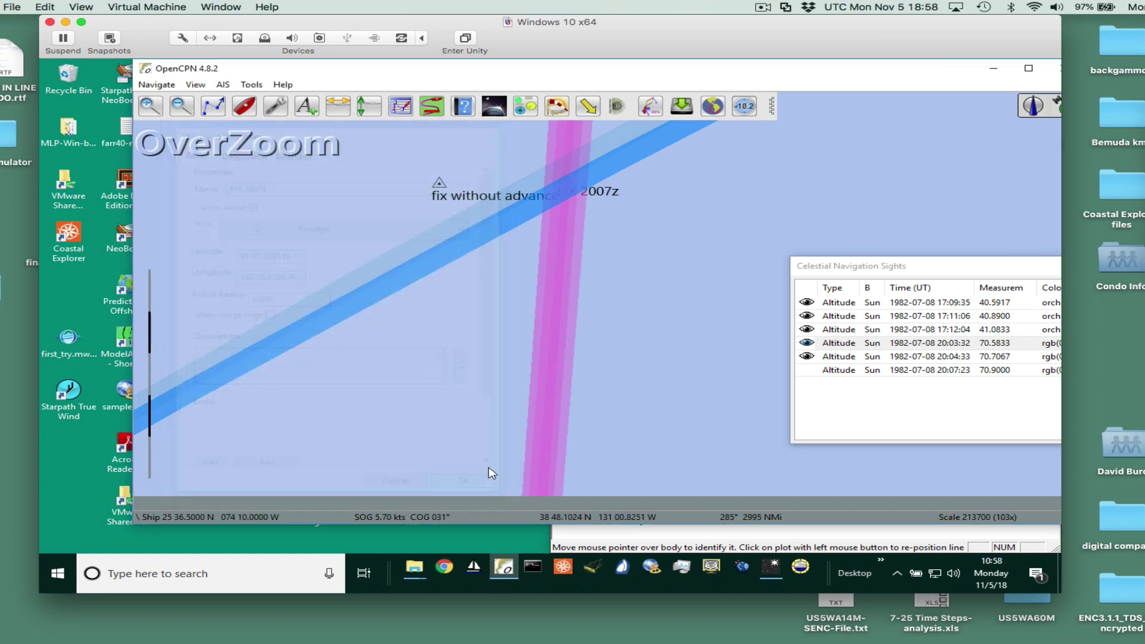
pyautogui.scroll(2, 544, 256)
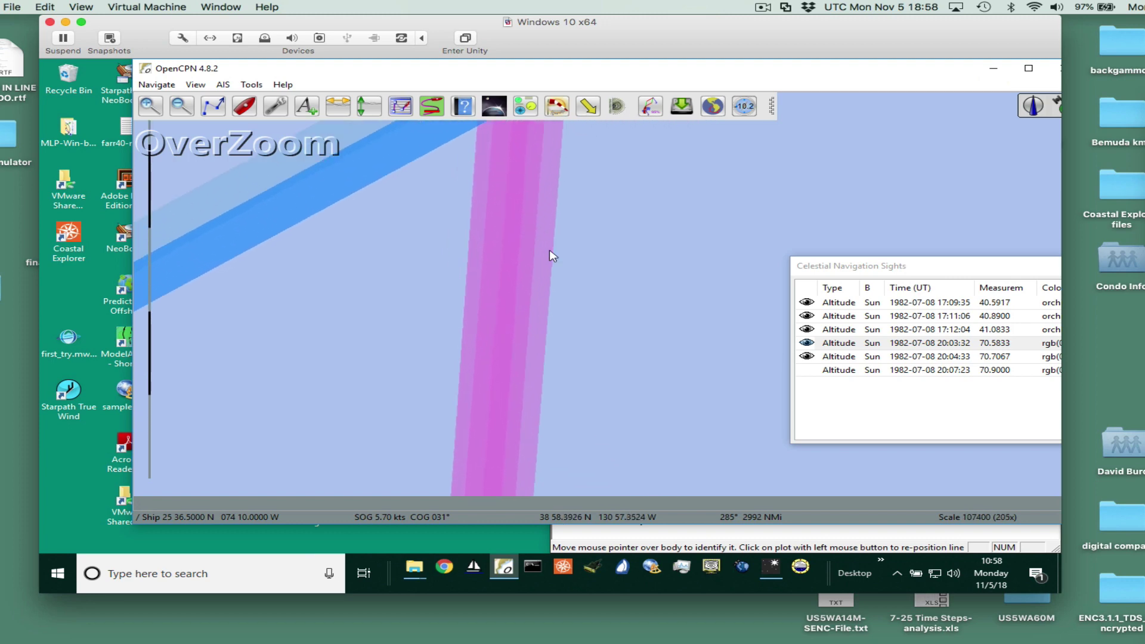
# Read the leg from the fix without advance to FIX 2007z: 086°, 4.89 NMi
pyautogui.moveTo(674, 253); pyautogui.dragTo(695, 413)
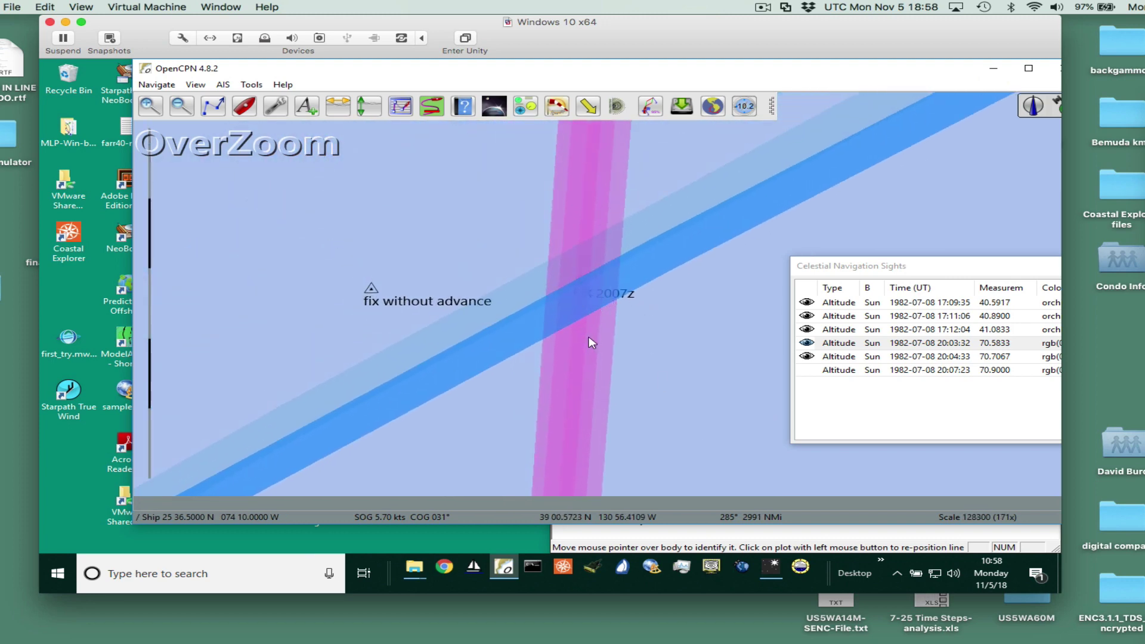
pyautogui.click(371, 290)
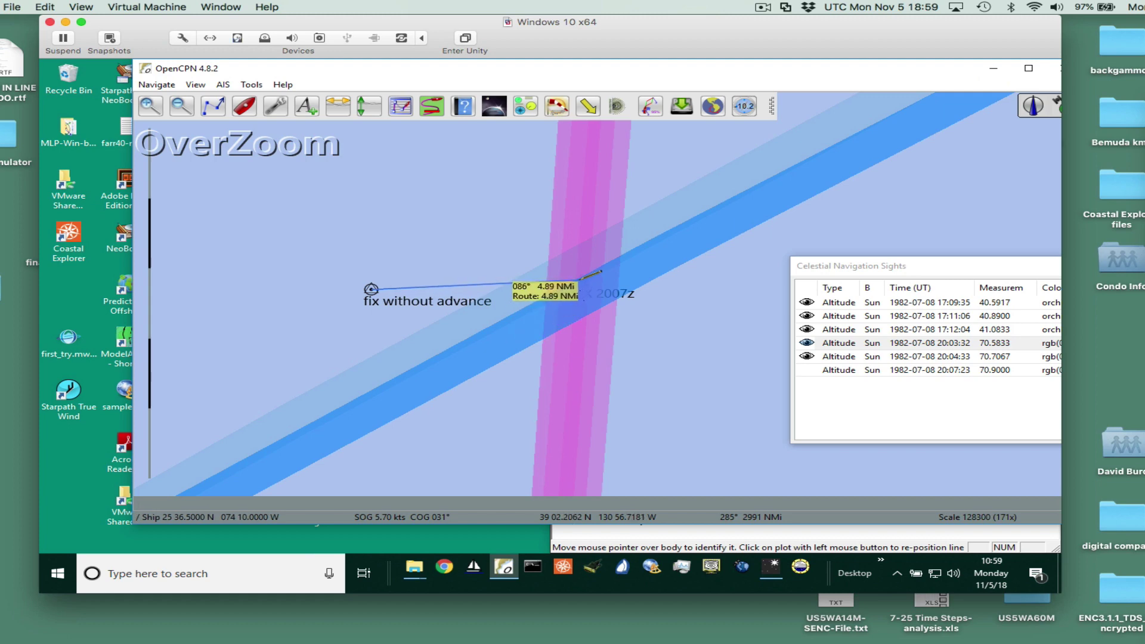
pyautogui.press('Escape')
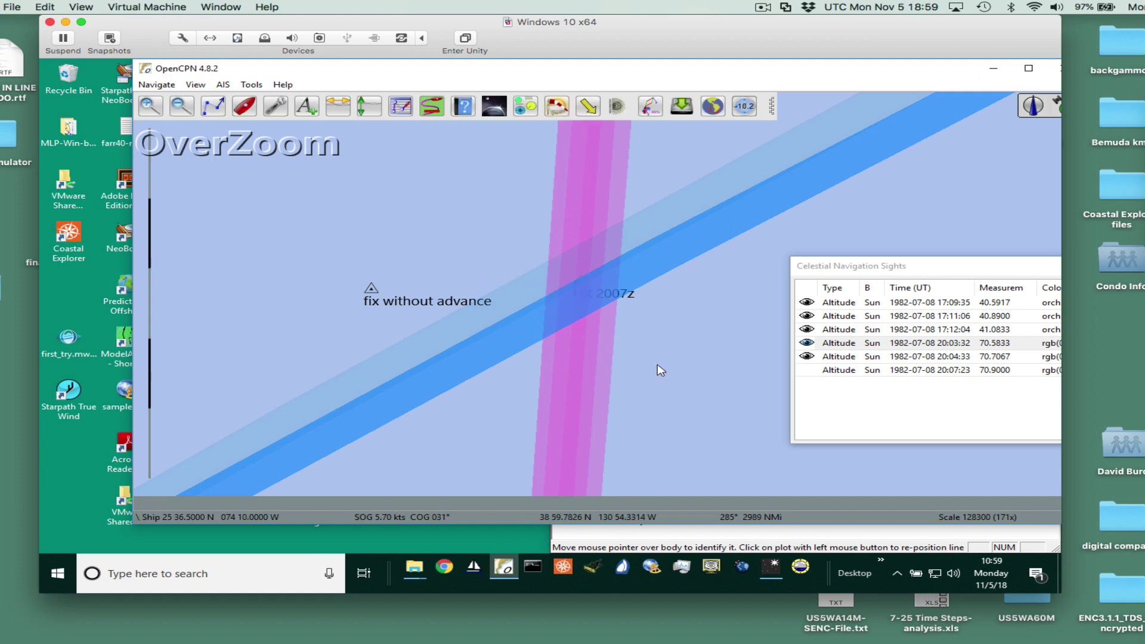